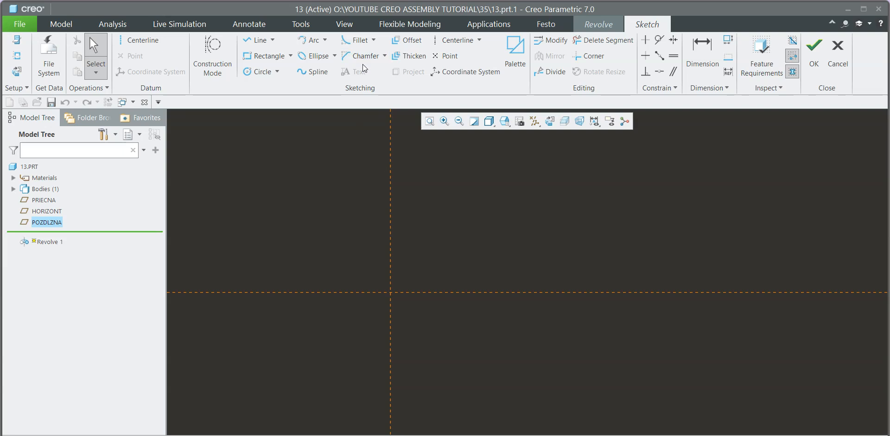
Create a datum centerline along the horizontal reference as the axis of revolution.
left_click(139, 40)
left_click(265, 291)
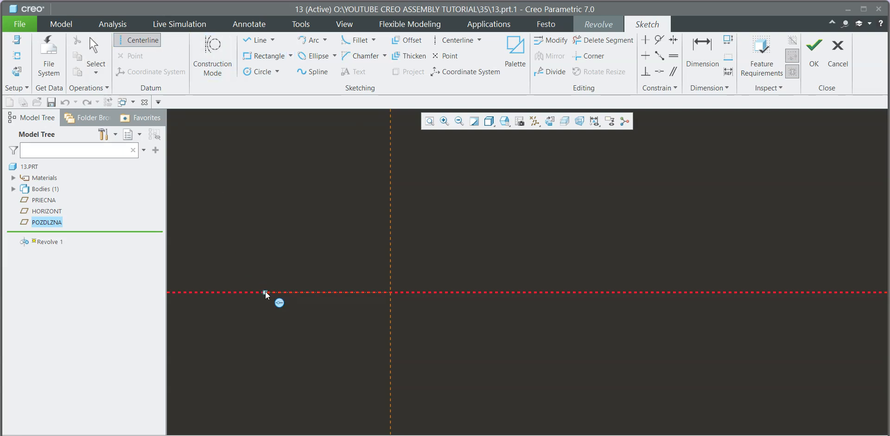
left_click(491, 277)
left_click(553, 213)
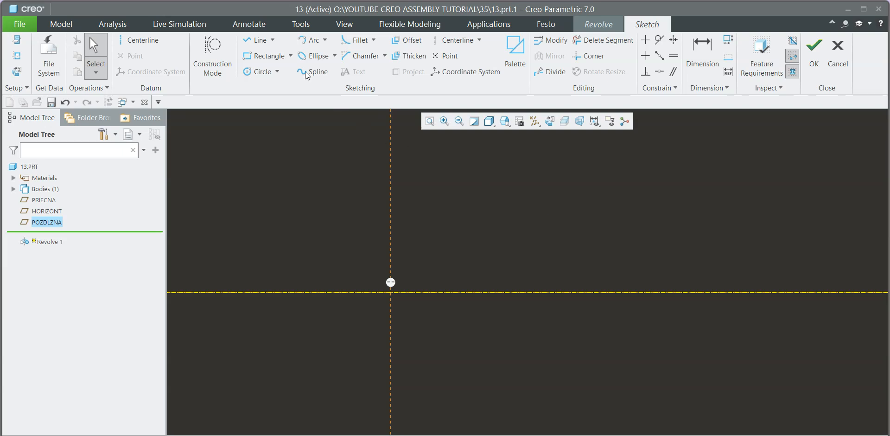
Sketch a line chain from the origin: a vertical end edge, a slope, a horizontal edge about 26.6 long, and a short step down.
left_click(258, 40)
scroll(396, 277, "up", 2)
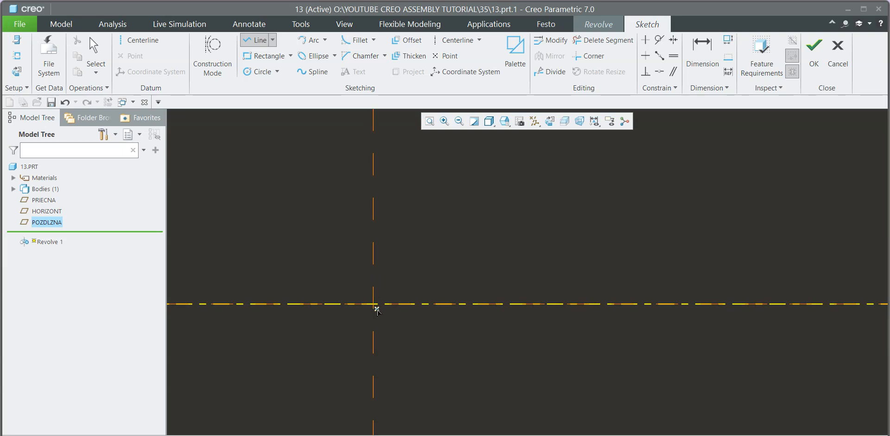
left_click(373, 304)
left_click(373, 254)
left_click(435, 217)
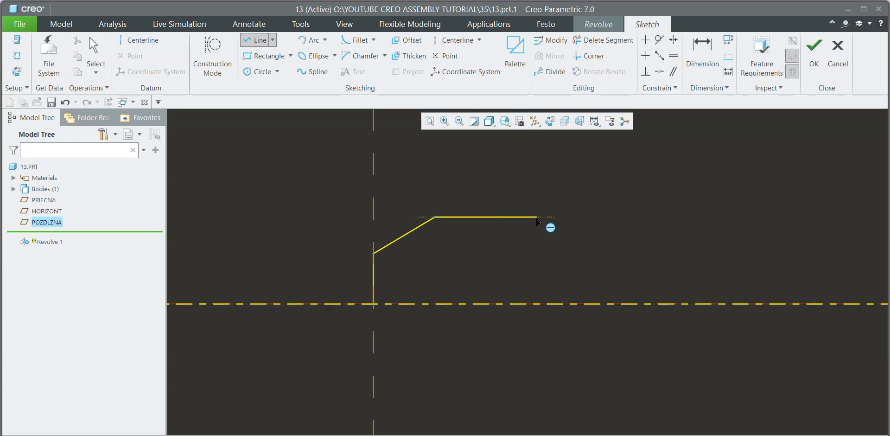
left_click(536, 217)
left_click(537, 238)
Continue the chain with horizontal edges about 60.1 and 19.7 long separated by a step, then close the profile along the centerline.
scroll(538, 250, "up", 5)
scroll(442, 247, "down", 3)
scroll(443, 247, "down", 3)
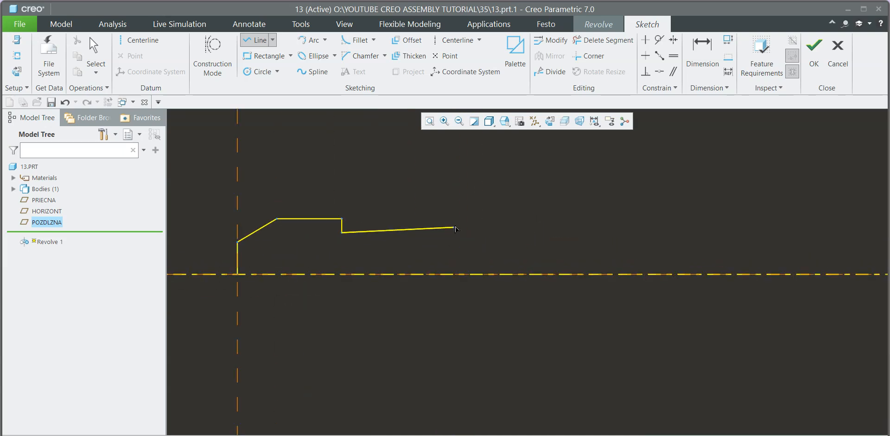
left_click(489, 232)
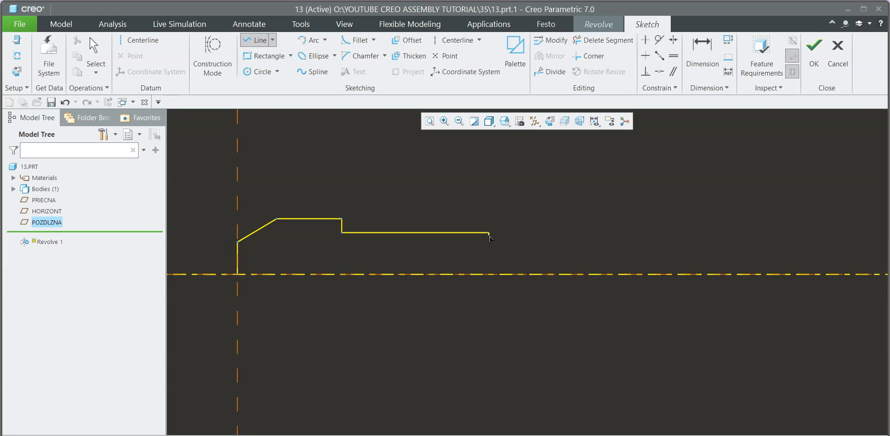
left_click(488, 241)
left_click(536, 241)
left_click(533, 276)
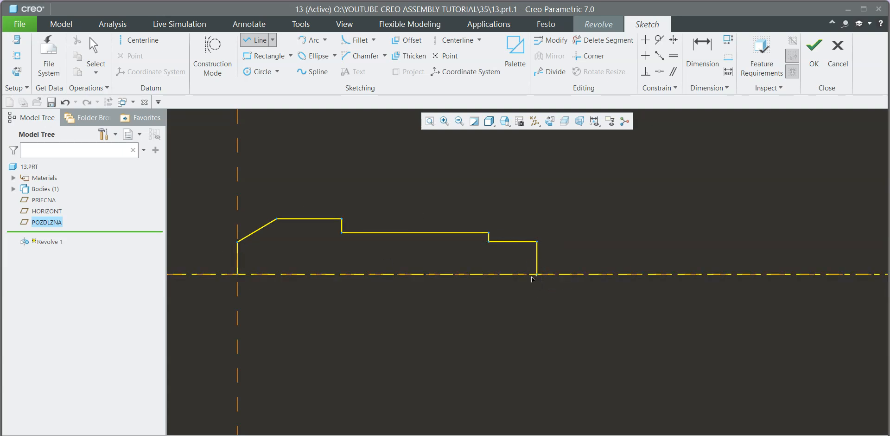
left_click(237, 274)
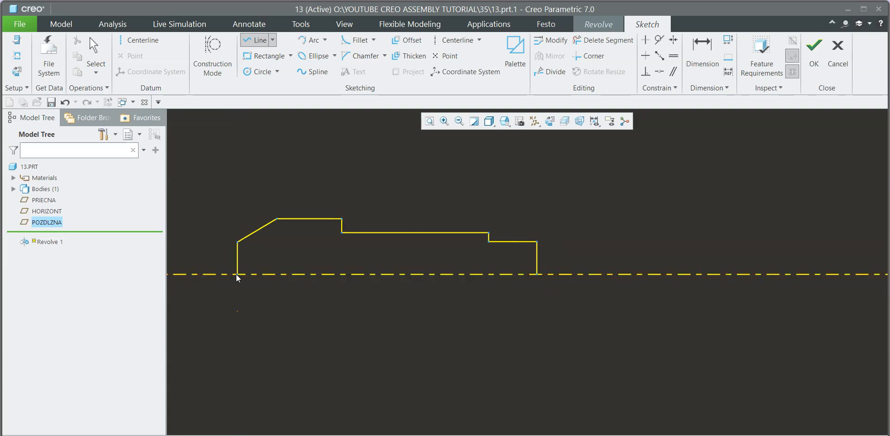
middle_click(303, 278)
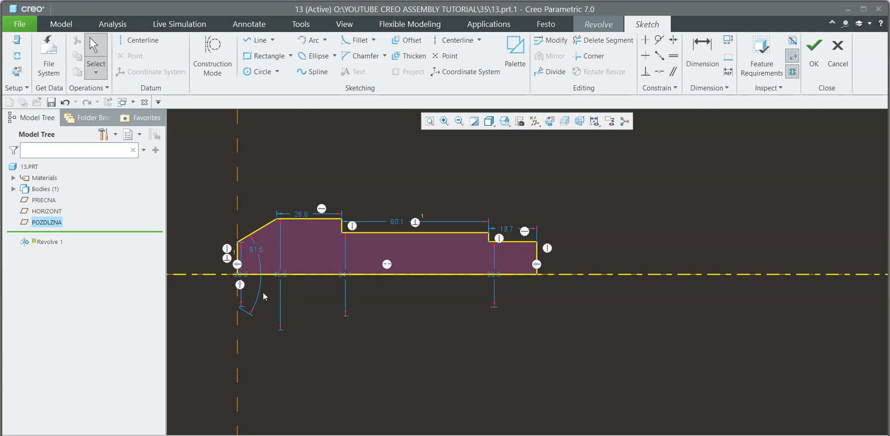
Move the section length dimensions above the profile and the first section's two diameter dimensions outside its sloped end.
scroll(374, 269, "up", 3)
scroll(431, 241, "down", 2)
scroll(394, 229, "up", 2)
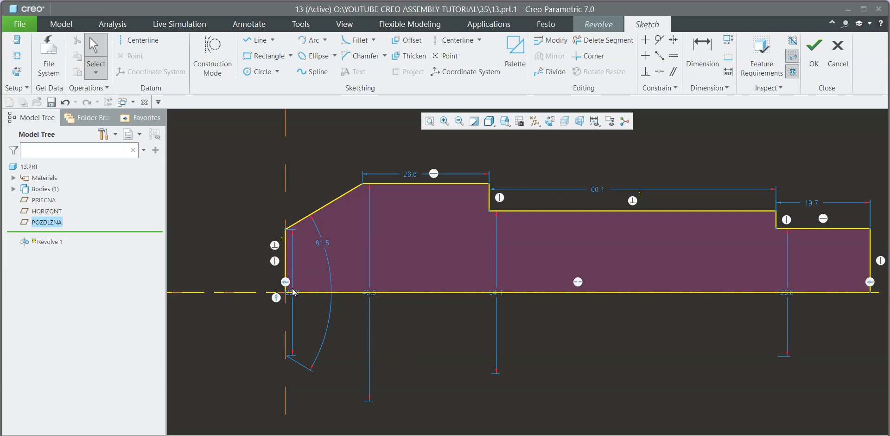
left_click_drag(276, 298, 229, 269)
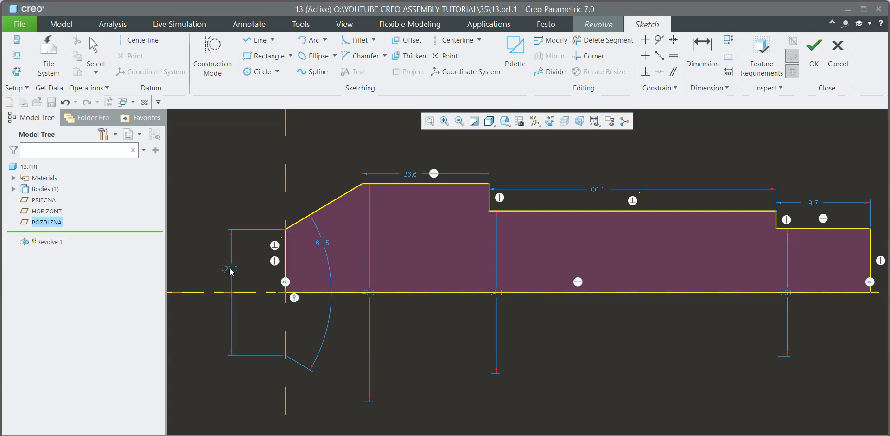
scroll(359, 246, "down", 1)
left_click_drag(400, 189, 398, 160)
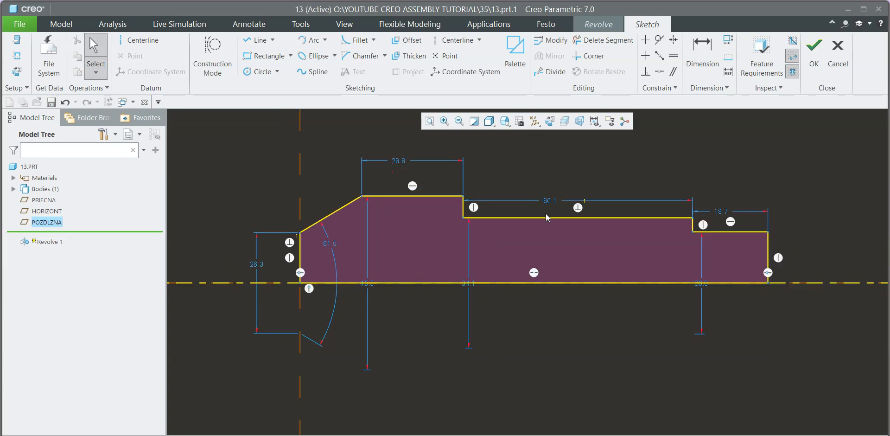
left_click_drag(550, 200, 552, 163)
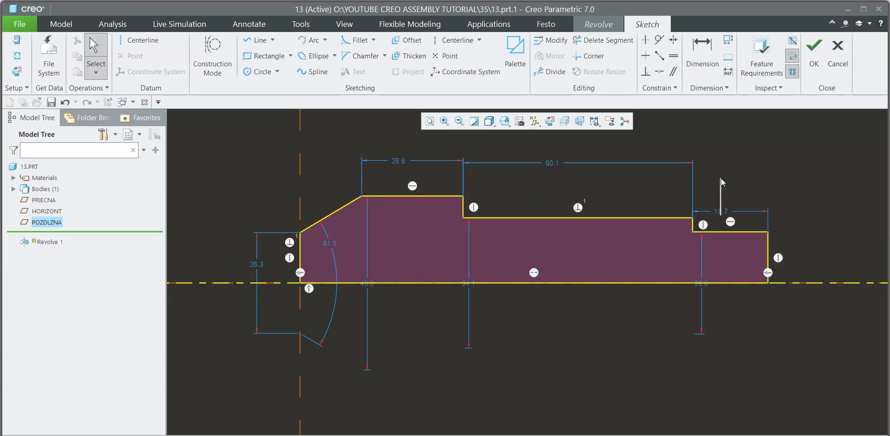
left_click_drag(721, 182, 726, 176)
left_click_drag(367, 283, 214, 261)
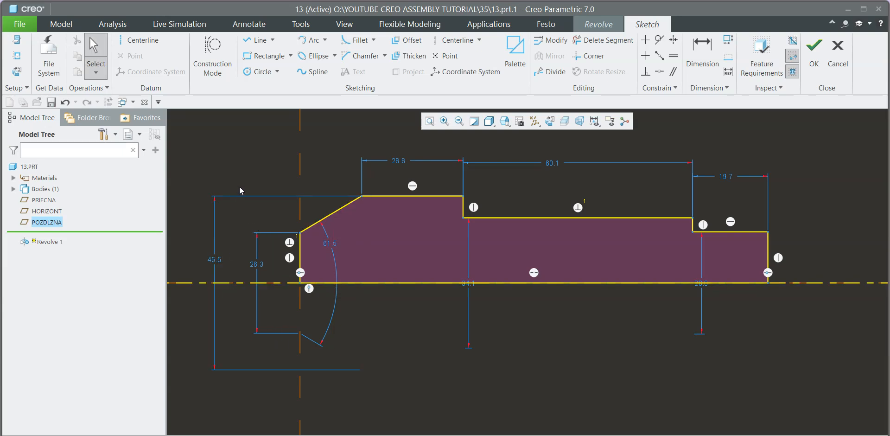
Set the diameter of the profile's largest section to 40.
scroll(329, 220, "up", 2)
scroll(340, 232, "down", 2)
scroll(278, 263, "up", 2)
scroll(277, 263, "down", 1)
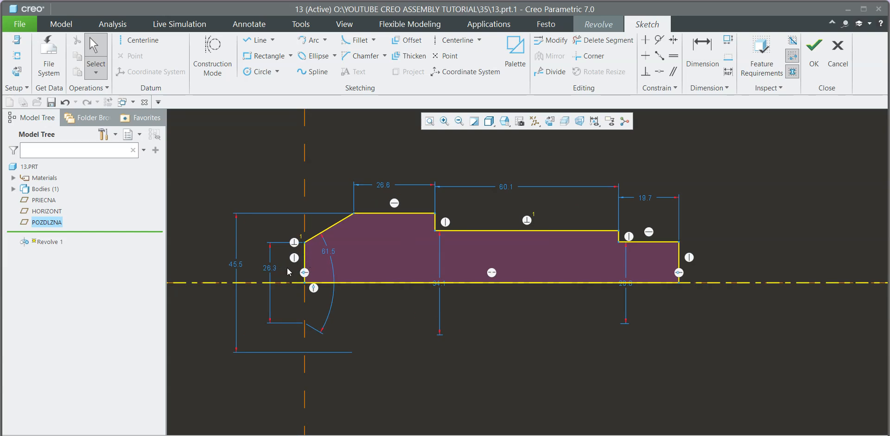
double_click(238, 265)
type("40")
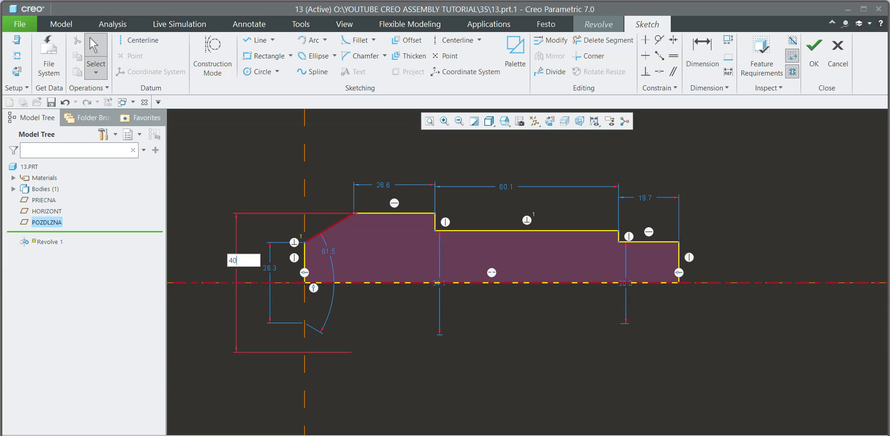
key("Return")
Set the diameter at the small end of the sloped edge to 28.
scroll(341, 260, "down", 3)
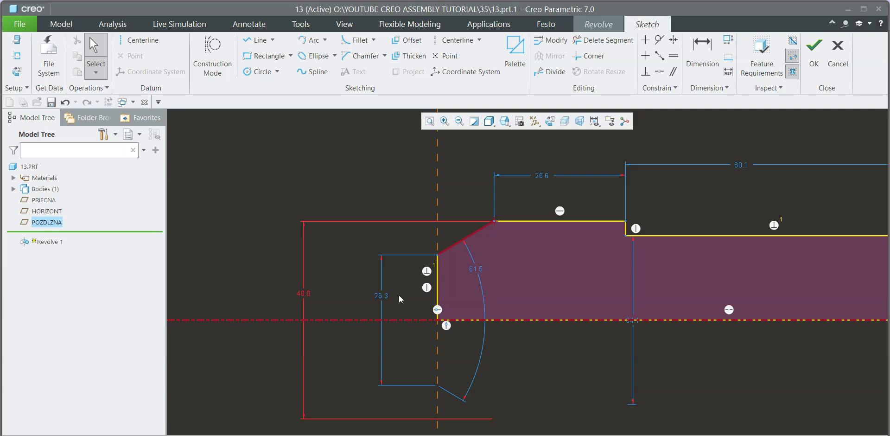
double_click(386, 293)
type("28")
key("Return")
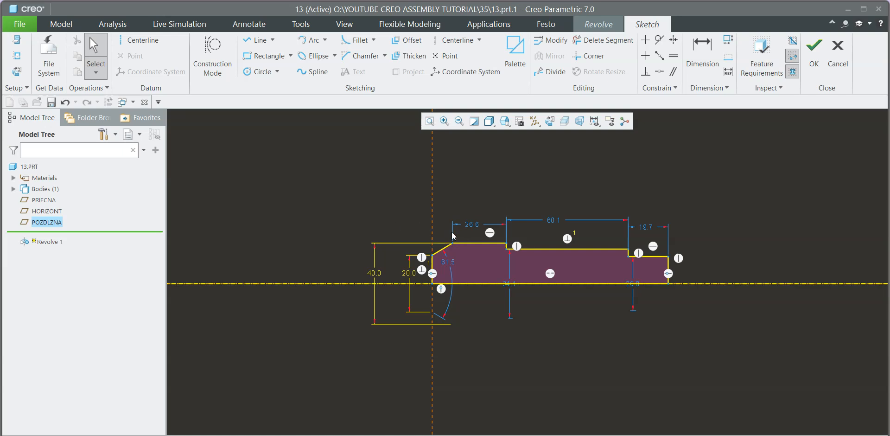
Dimension the distance from the end edge at the origin to the first shoulder as 38.
scroll(447, 238, "down", 3)
scroll(329, 269, "up", 3)
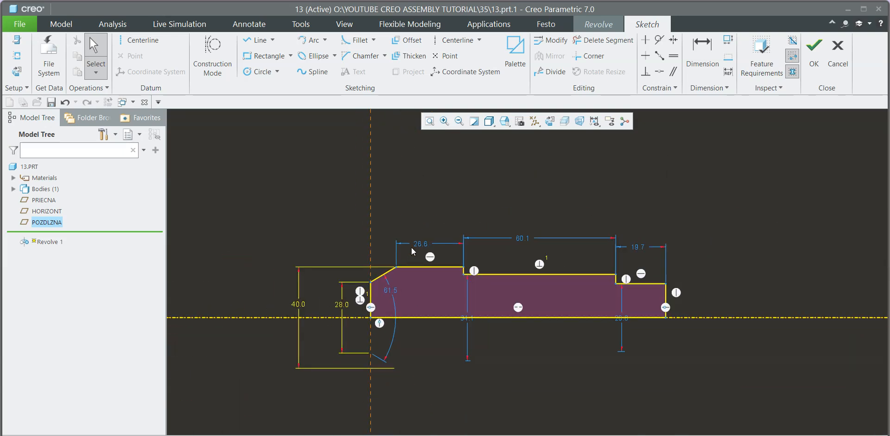
scroll(457, 235, "up", 2)
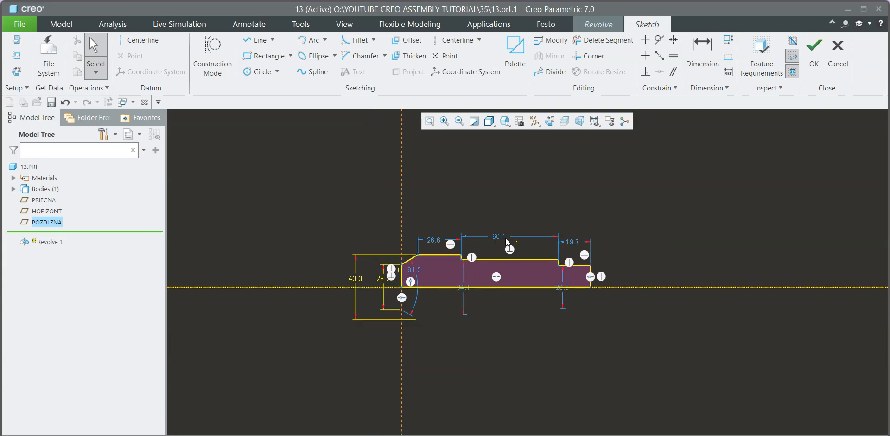
scroll(452, 264, "down", 2)
left_click(712, 61)
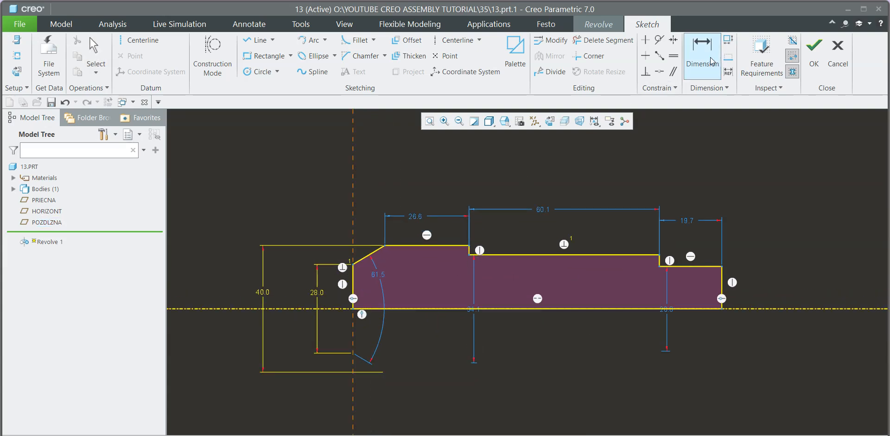
scroll(467, 246, "down", 3)
scroll(514, 243, "up", 3)
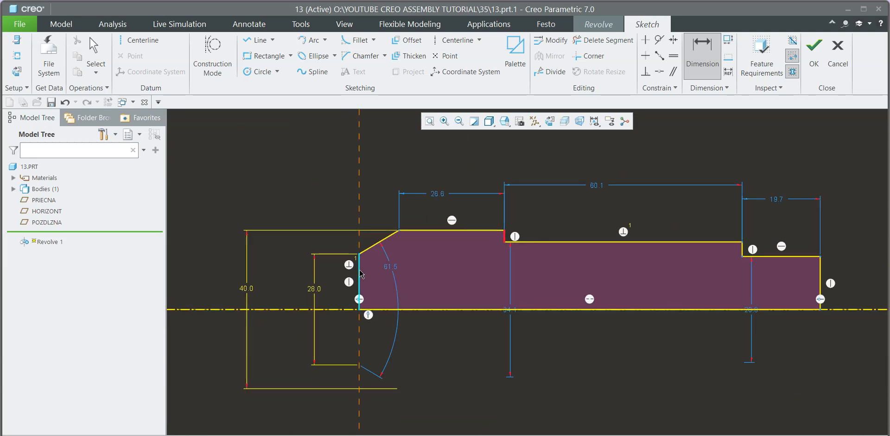
middle_click(428, 163)
type("38")
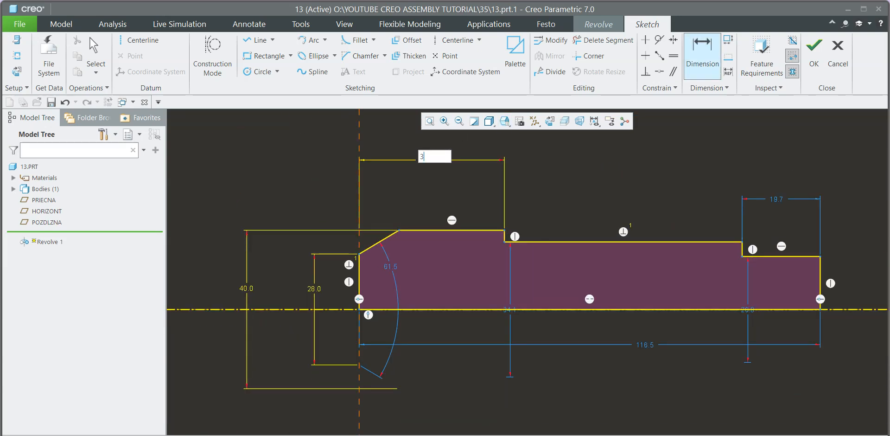
key("Return")
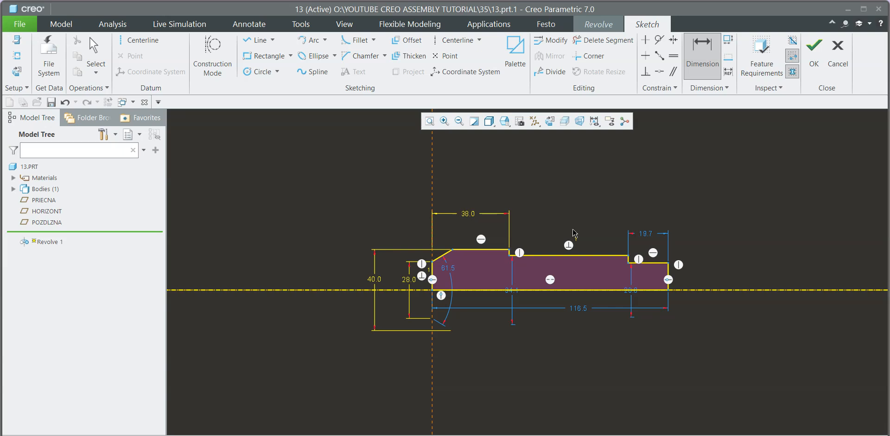
Dimension the middle section's length between the two shoulders as 75.
scroll(626, 241, "up", 2)
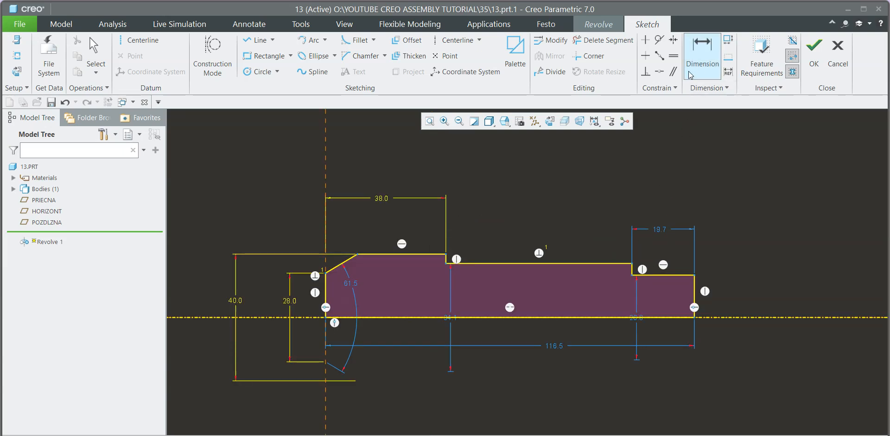
scroll(468, 232, "up", 2)
scroll(448, 259, "up", 2)
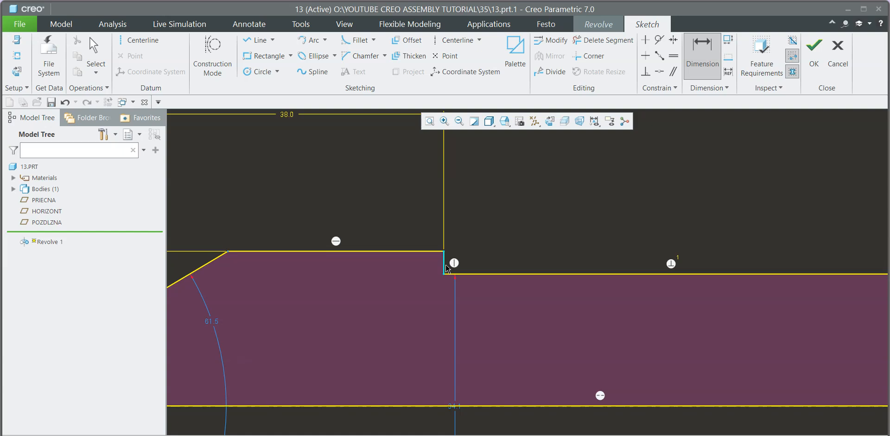
scroll(447, 269, "down", 3)
scroll(560, 289, "up", 3)
middle_click(428, 194)
type("75")
key("Return")
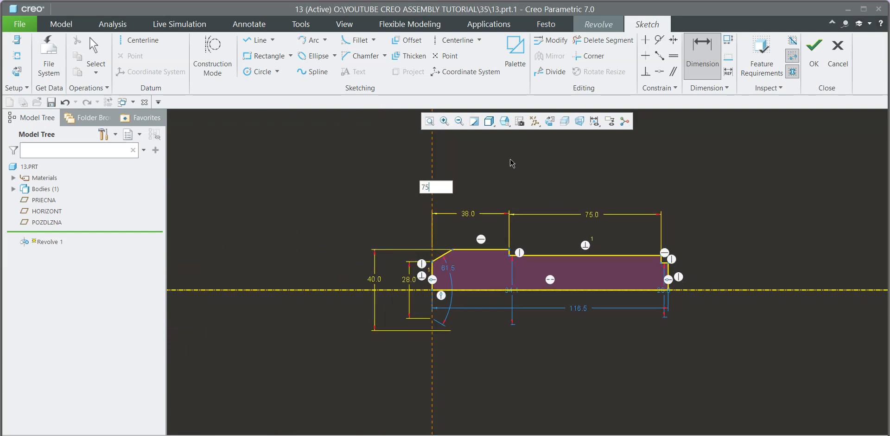
Dimension the last section's length from the second shoulder to the far end edge as 25.
scroll(714, 232, "up", 3)
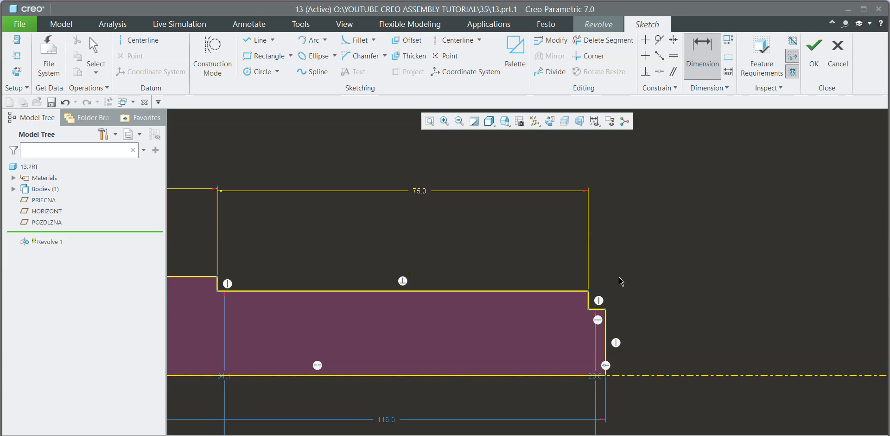
scroll(622, 311, "up", 3)
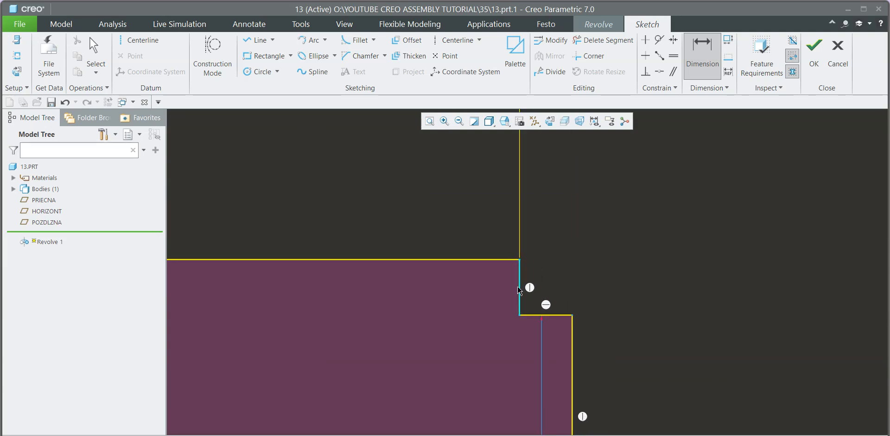
left_click(572, 336)
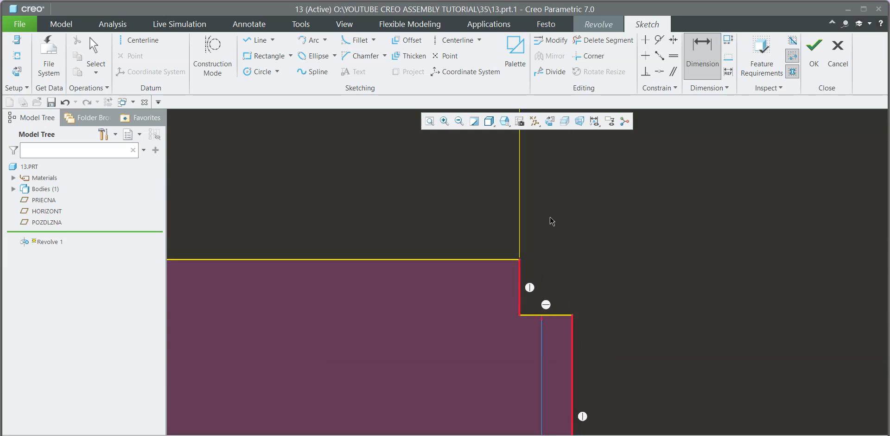
middle_click(564, 204)
type("25")
scroll(564, 203, "down", 5)
key("Return")
scroll(649, 248, "up", 3)
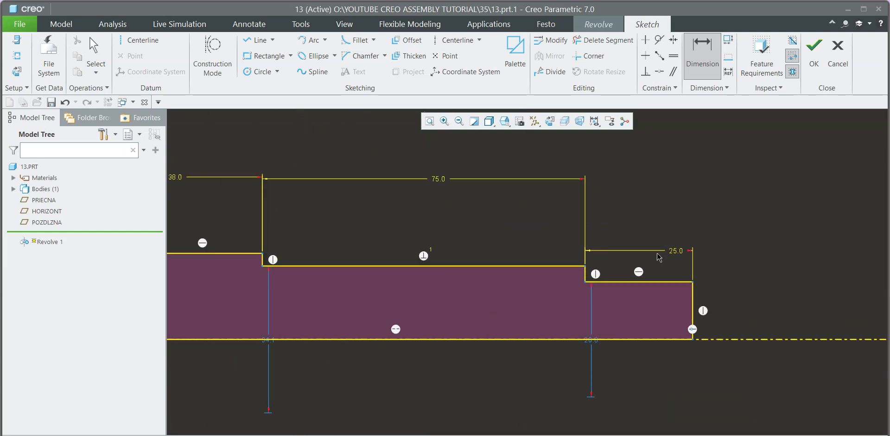
Correct the last section's length to 28.
double_click(676, 249)
type("28")
scroll(676, 249, "down", 4)
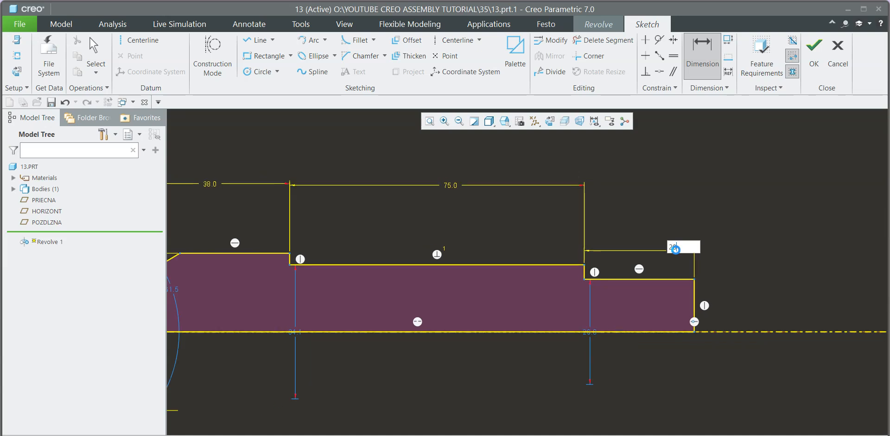
key("Return")
Finish dimensioning and move the last section's diameter dimension outside the profile, beyond its end edge.
scroll(615, 296, "up", 4)
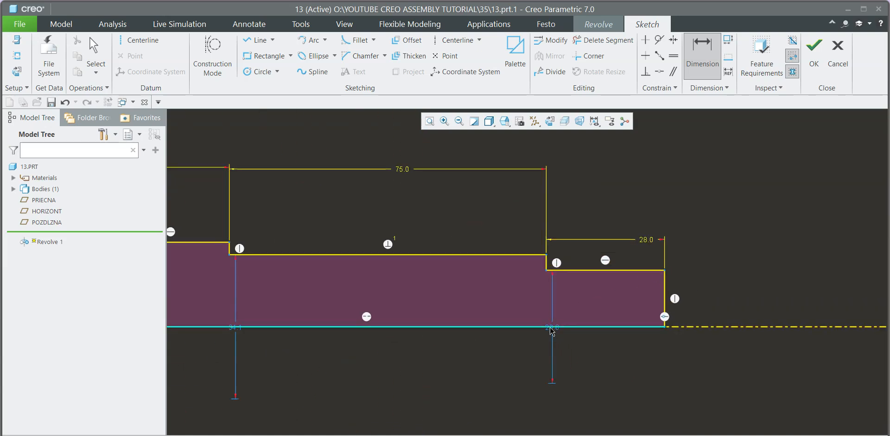
middle_click(724, 197)
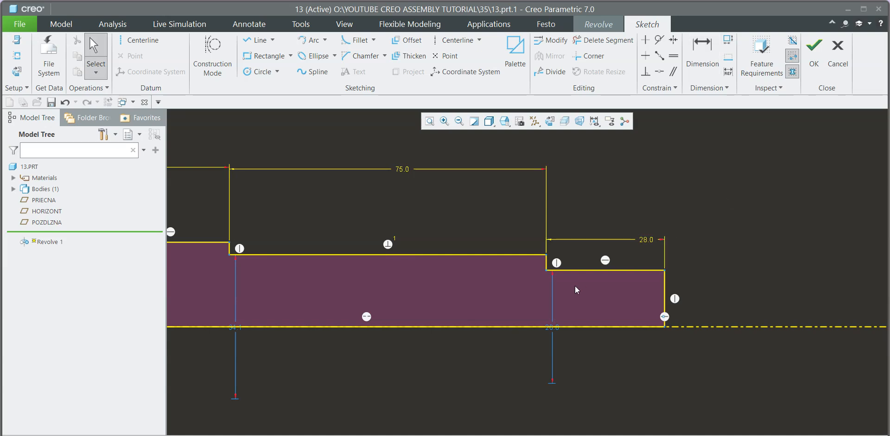
left_click_drag(549, 316, 756, 300)
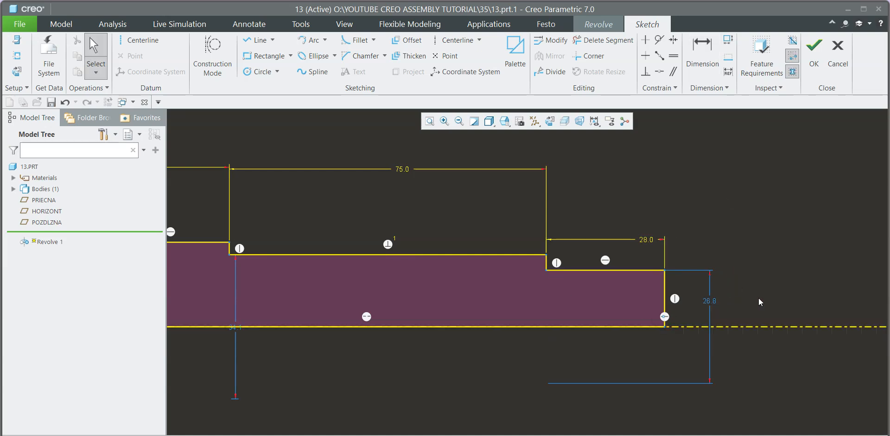
Set the last section's diameter to 20 and the middle section's diameter to 25.
double_click(709, 300)
type("20")
key("Return")
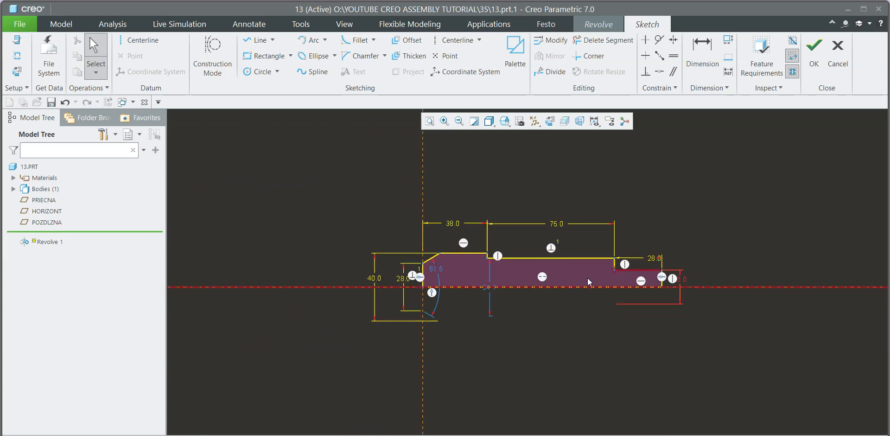
scroll(490, 309, "up", 3)
double_click(490, 265)
type("25")
key("Return")
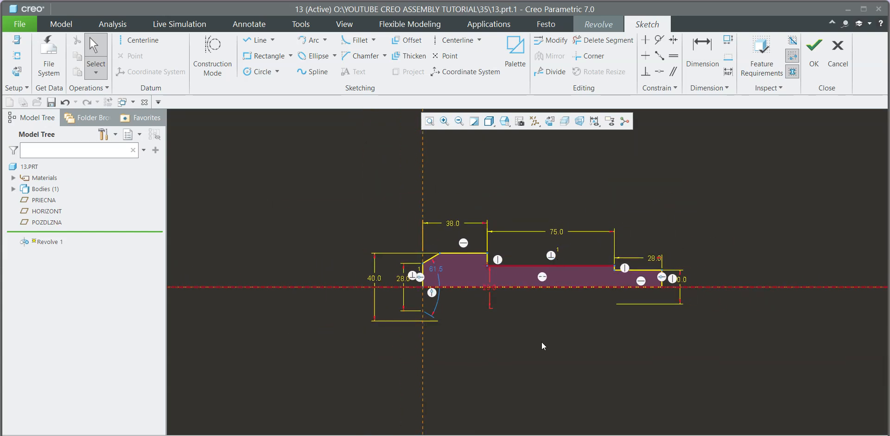
scroll(438, 262, "up", 4)
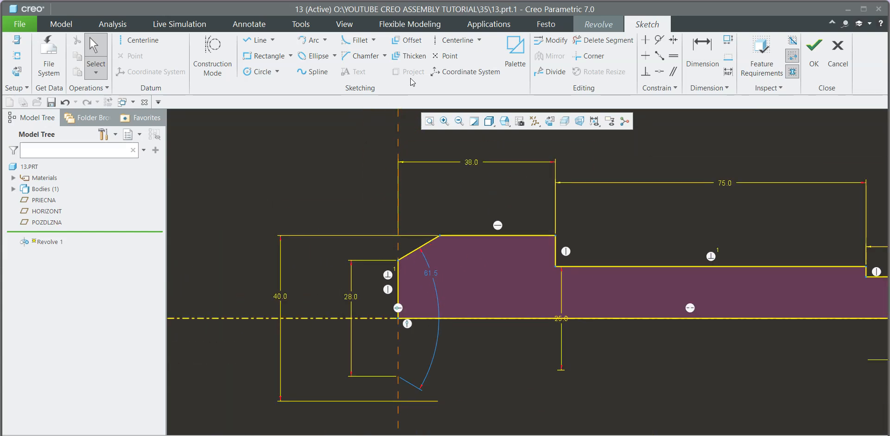
left_click(457, 40)
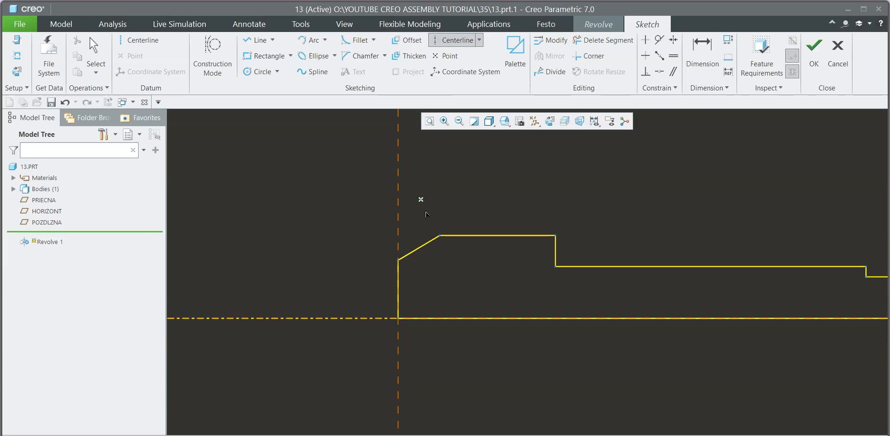
left_click(458, 236)
left_click(437, 236)
middle_click(452, 181)
left_click(451, 180)
scroll(454, 229, "up", 2)
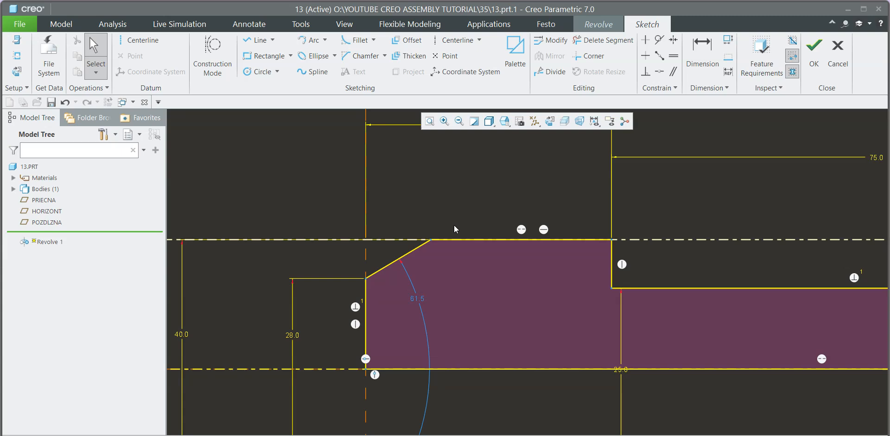
scroll(415, 231, "up", 1)
scroll(434, 230, "down", 1)
left_click(680, 240)
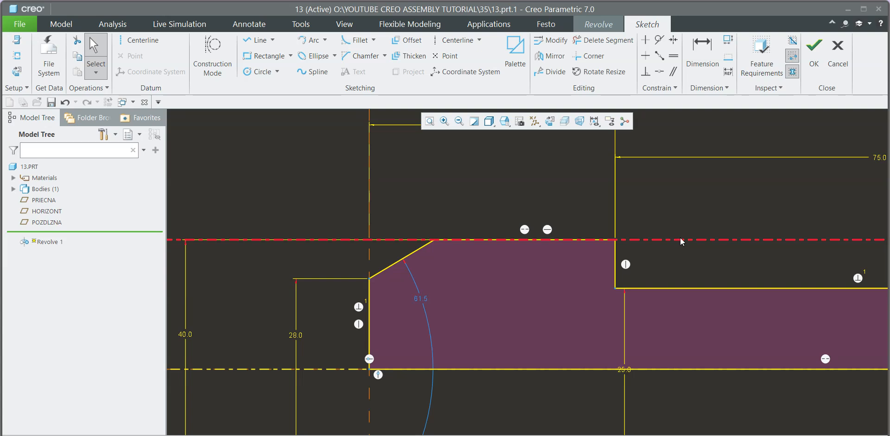
key("Delete")
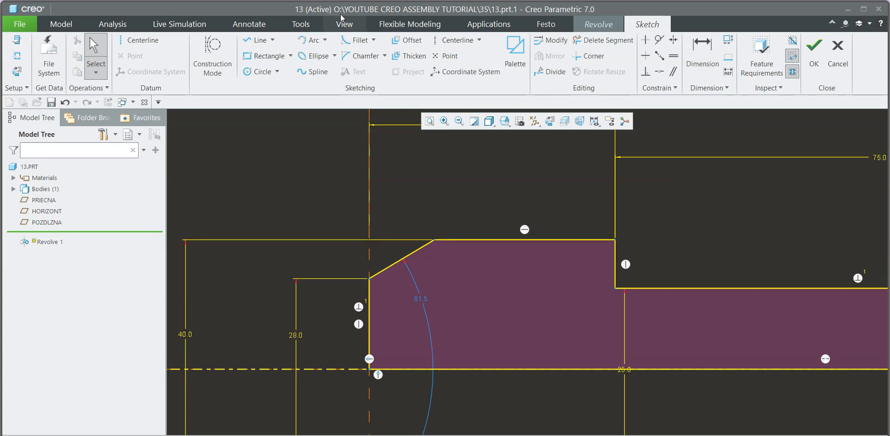
Draw a horizontal centerline through the lower endpoint of the sloped edge on the first section.
left_click(454, 40)
left_click(370, 278)
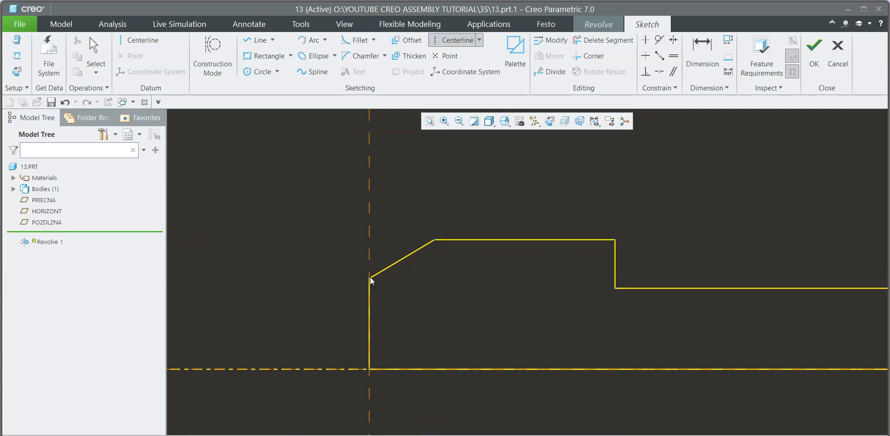
left_click(402, 279)
scroll(446, 267, "down", 1)
middle_click(450, 262)
left_click(507, 201)
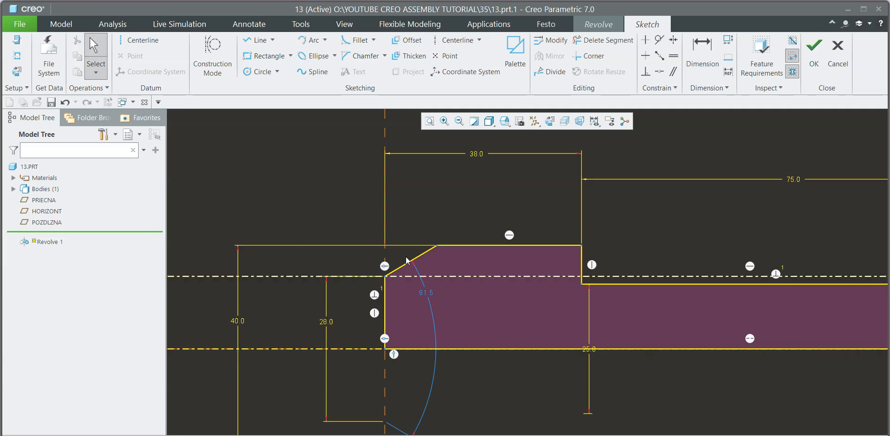
scroll(408, 257, "up", 1)
scroll(422, 259, "down", 1)
Dimension the angle between the sloped edge and the horizontal centerline through its lower endpoint as 18 degrees.
left_click(437, 292)
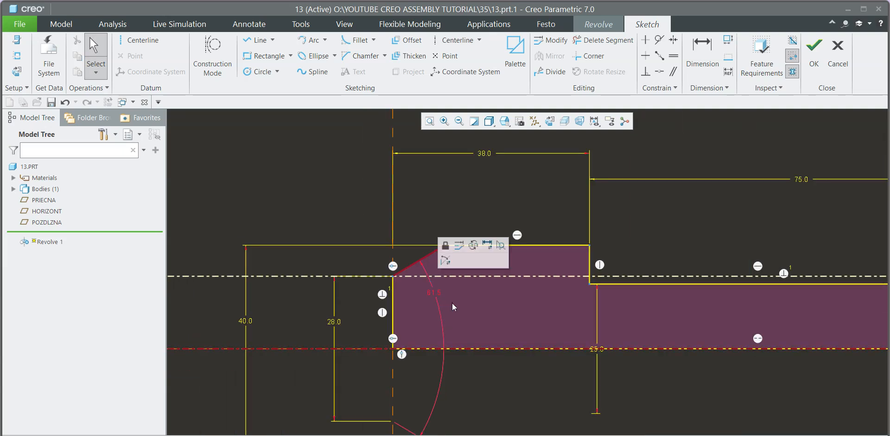
left_click(499, 389)
left_click(708, 57)
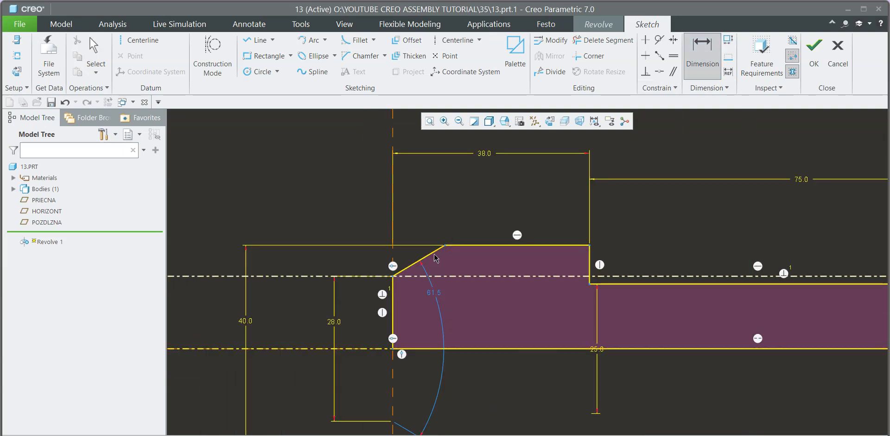
scroll(424, 268, "up", 2)
left_click(421, 275)
left_click(419, 260)
middle_click(463, 251)
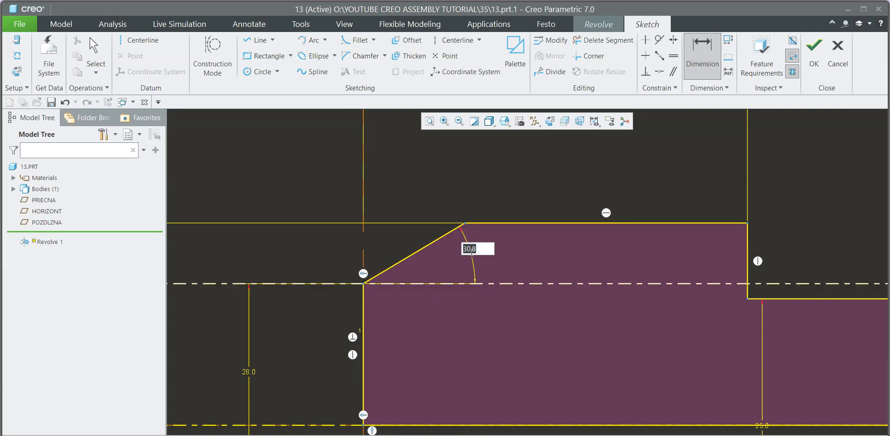
type("18")
scroll(530, 182, "down", 4)
key("Return")
scroll(436, 271, "up", 4)
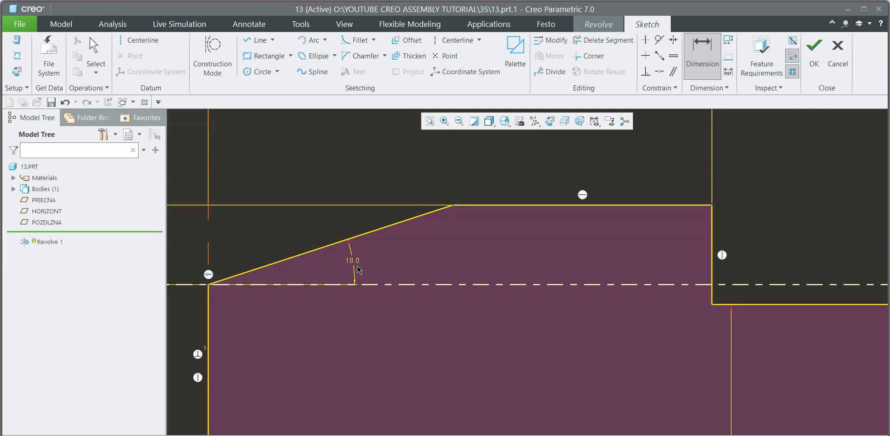
Finish the sketch and complete the Revolve as a 360-degree solid about the internal centerline.
scroll(375, 192, "down", 5)
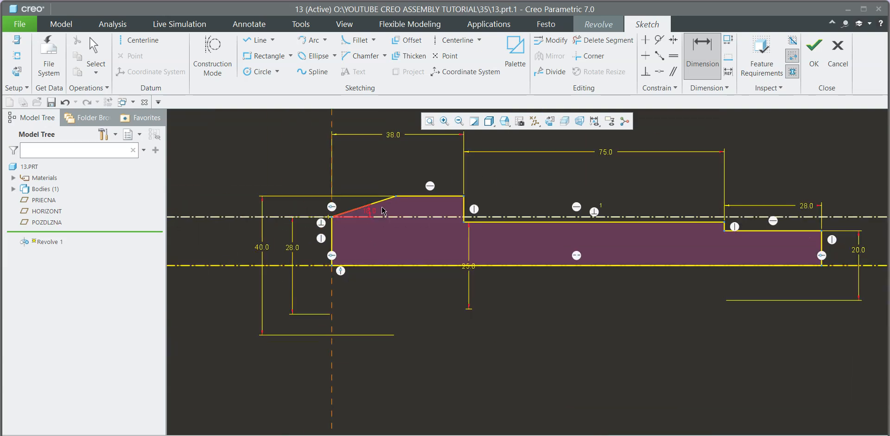
scroll(408, 176, "up", 2)
scroll(460, 255, "down", 3)
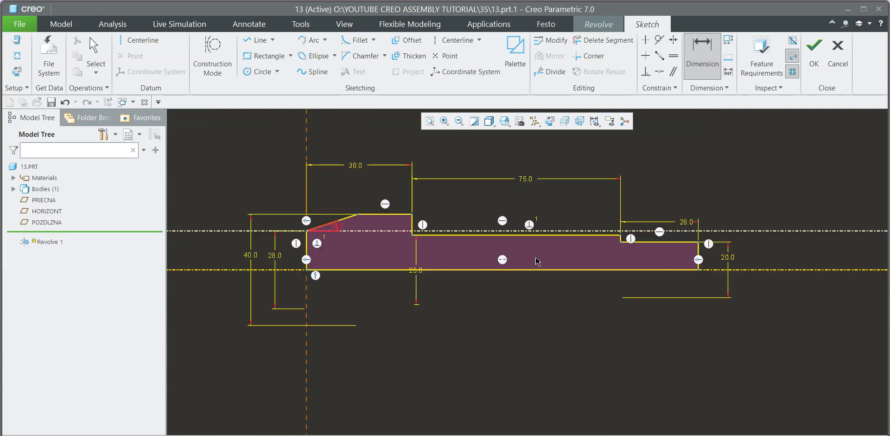
scroll(453, 255, "up", 2)
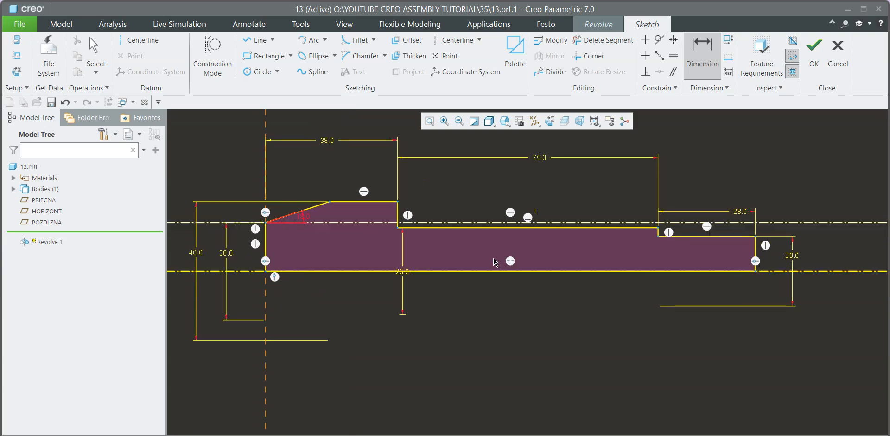
scroll(533, 278, "down", 2)
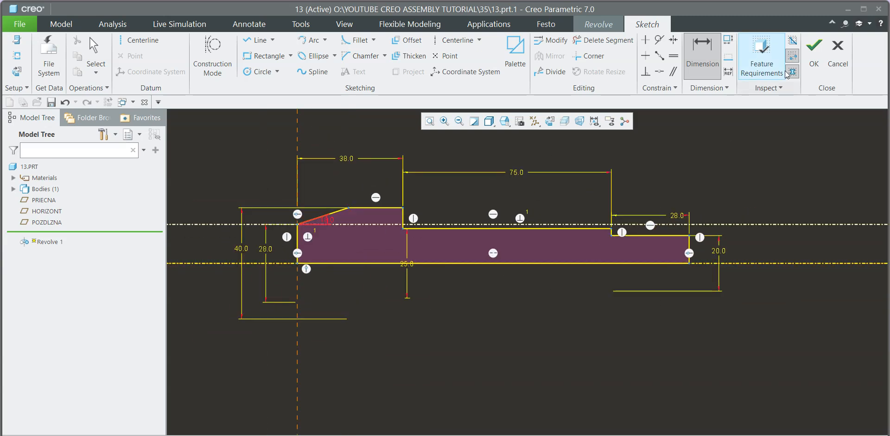
left_click(818, 64)
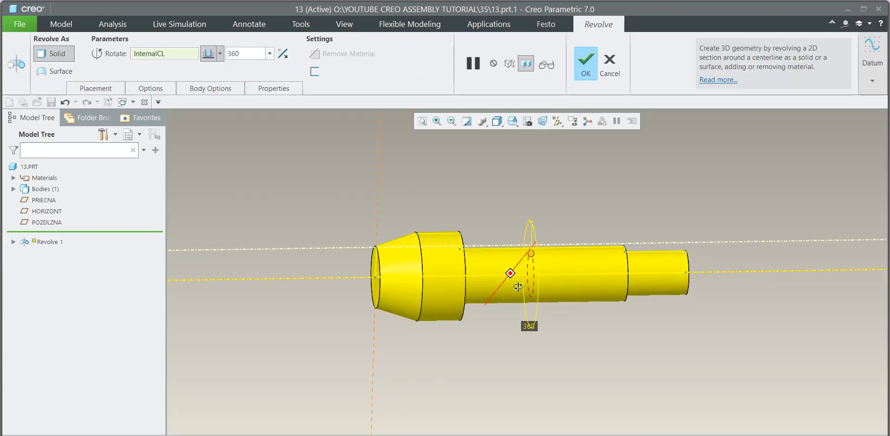
left_click(588, 73)
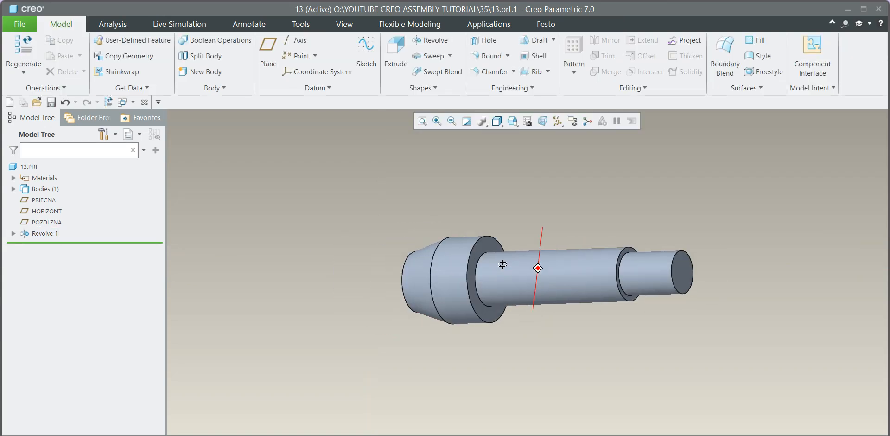
Turn on the datum plane display and orient the model to the saved NARYS view.
left_click(557, 120)
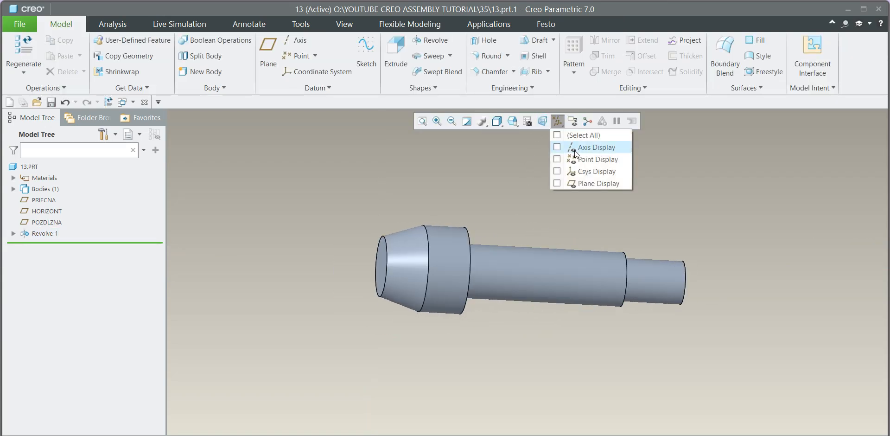
left_click(557, 183)
left_click(514, 121)
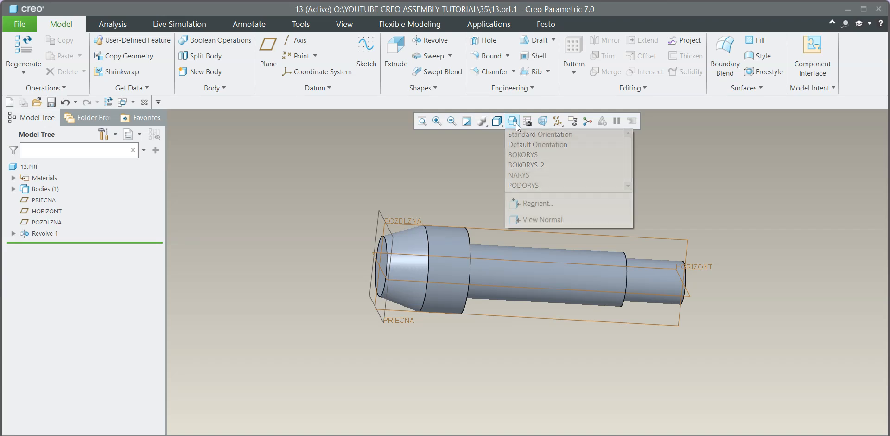
left_click(528, 175)
Examine the revolved shaft and its datum planes from several directions, including the tapered end face.
scroll(477, 239, "down", 3)
scroll(376, 190, "up", 3)
middle_click_drag(475, 218, 467, 227)
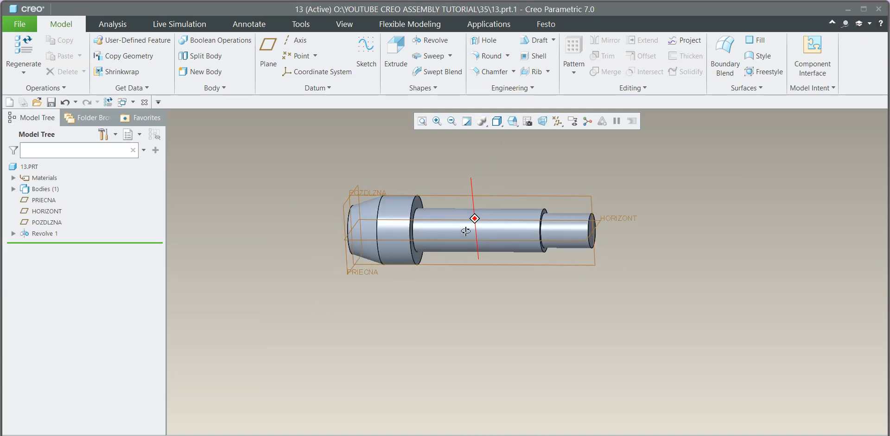
scroll(407, 207, "down", 1)
scroll(491, 233, "up", 1)
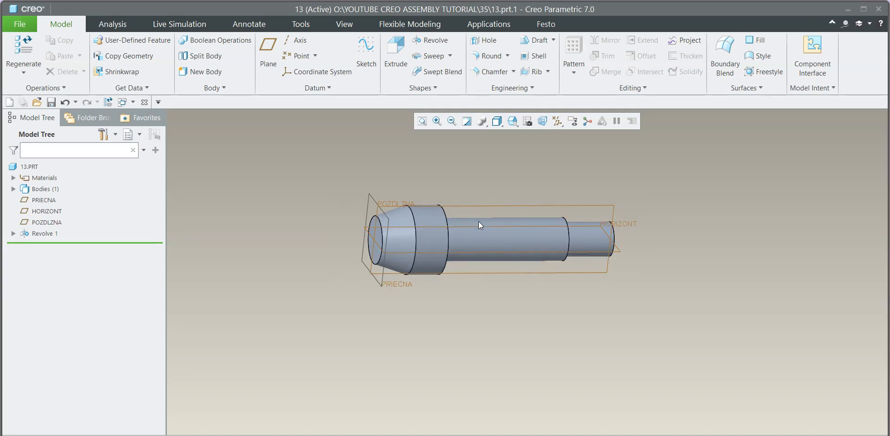
scroll(482, 221, "up", 2)
scroll(452, 221, "down", 2)
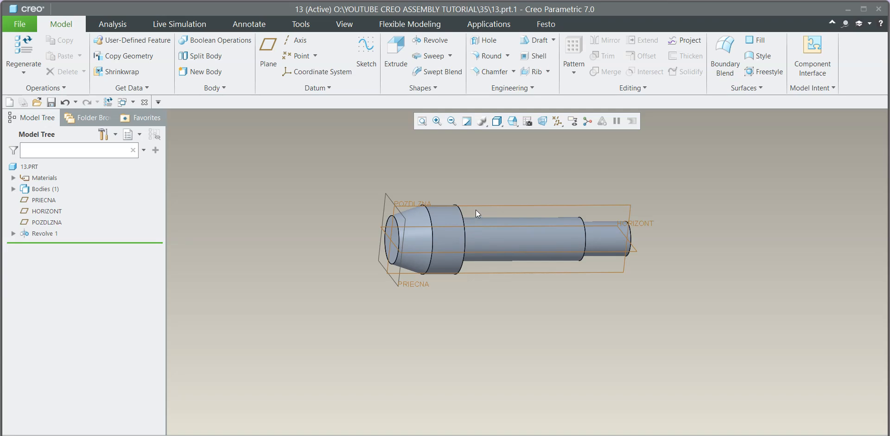
middle_click_drag(477, 209, 436, 227)
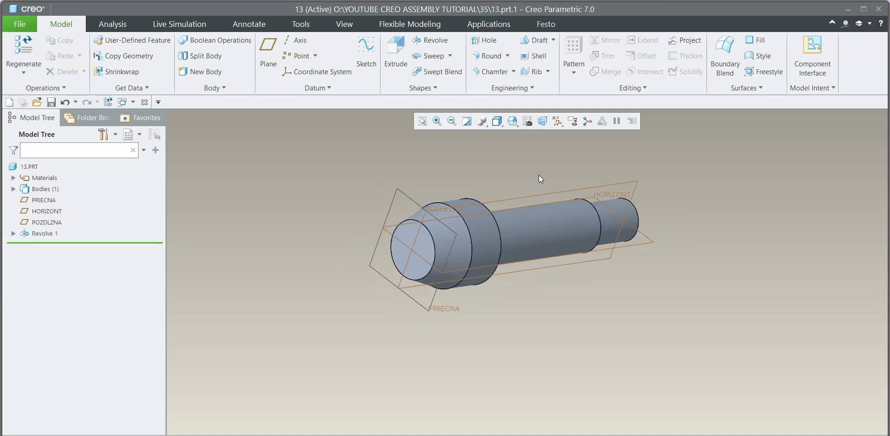
Turn on the axis display and place a simple hole on the tapered end's face, coaxial with the shaft axis.
left_click(560, 129)
left_click(558, 149)
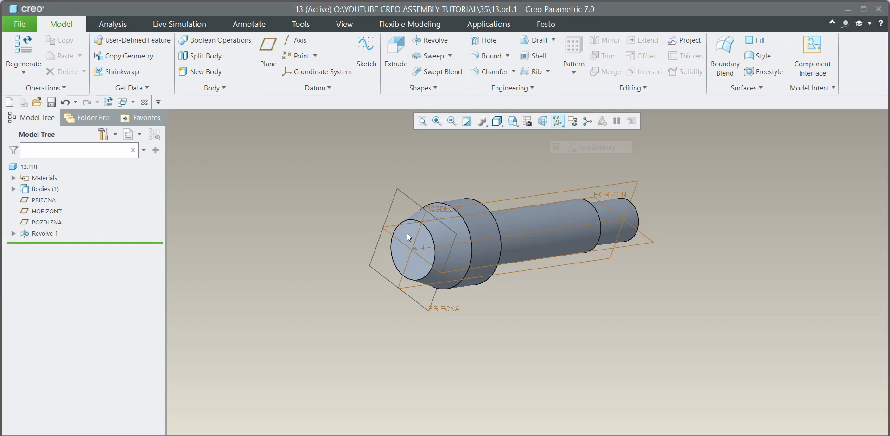
scroll(408, 229, "down", 2)
scroll(445, 253, "up", 5)
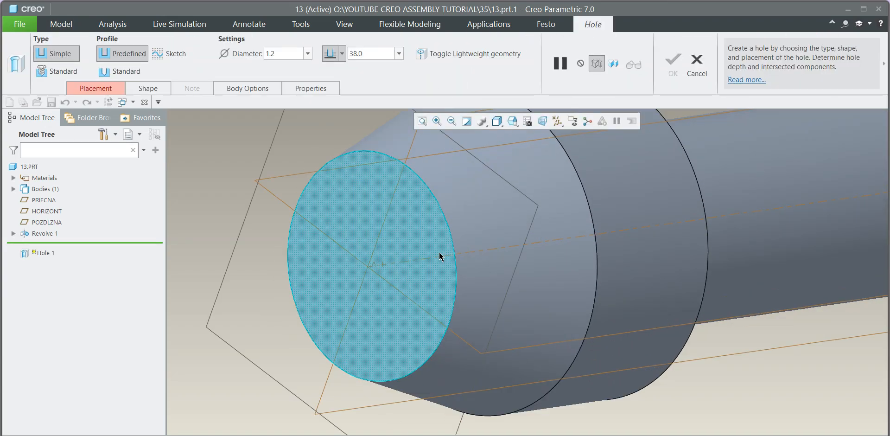
left_click(424, 257)
left_click(431, 281)
left_click(416, 258)
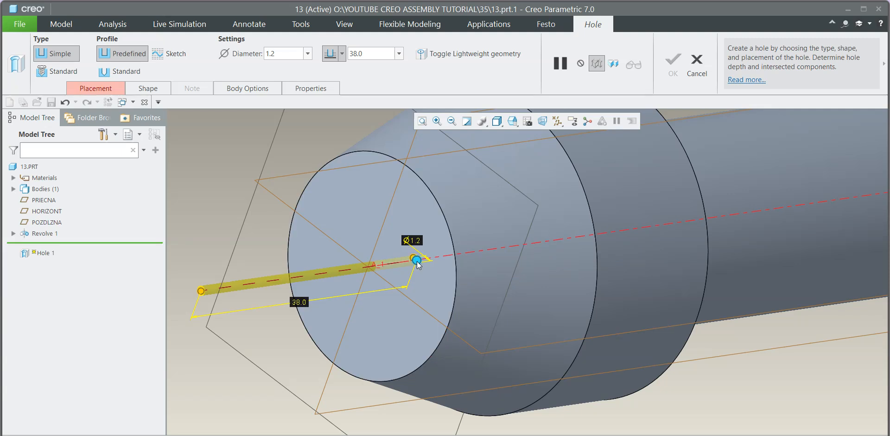
middle_click_drag(437, 280, 448, 245)
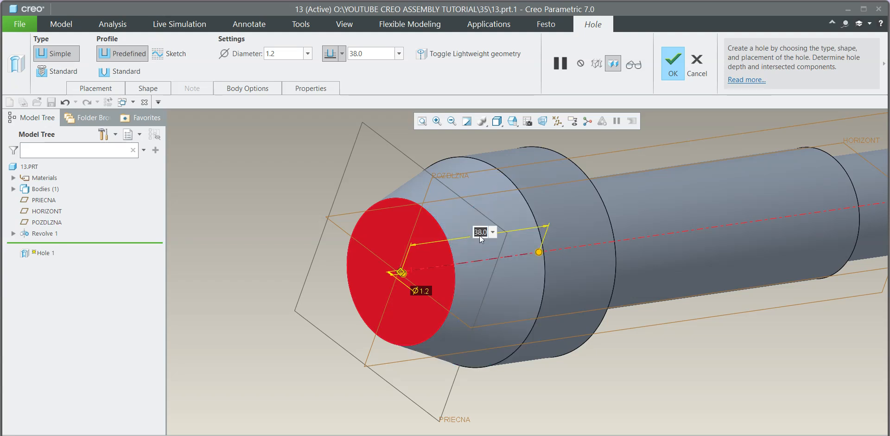
Set the hole's depth to 24 and its diameter to 20, and complete the Hole feature.
key("Return")
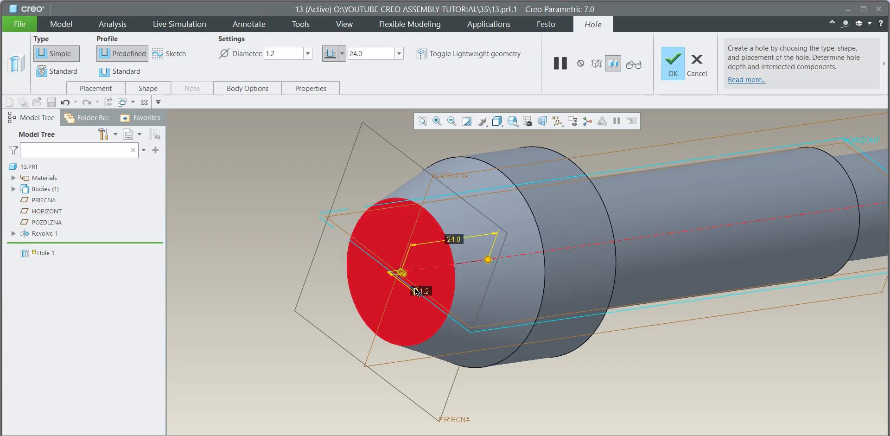
type("20")
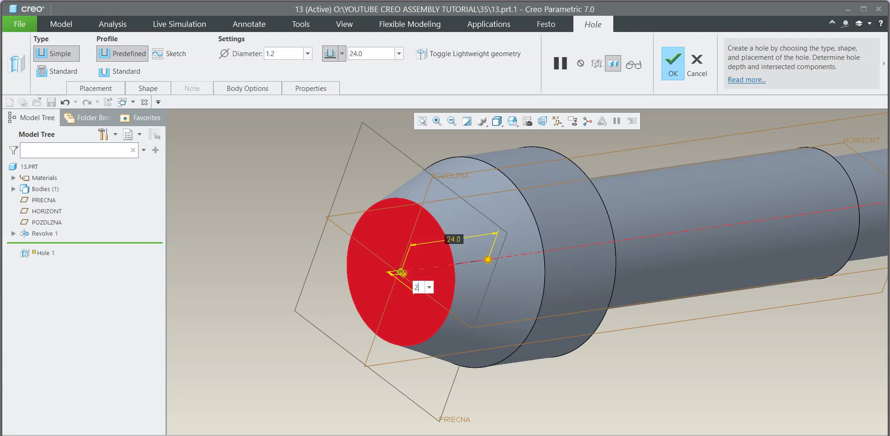
key("Return")
scroll(440, 260, "up", 2)
middle_click_drag(439, 260, 377, 255)
scroll(377, 255, "up", 1)
left_click(667, 70)
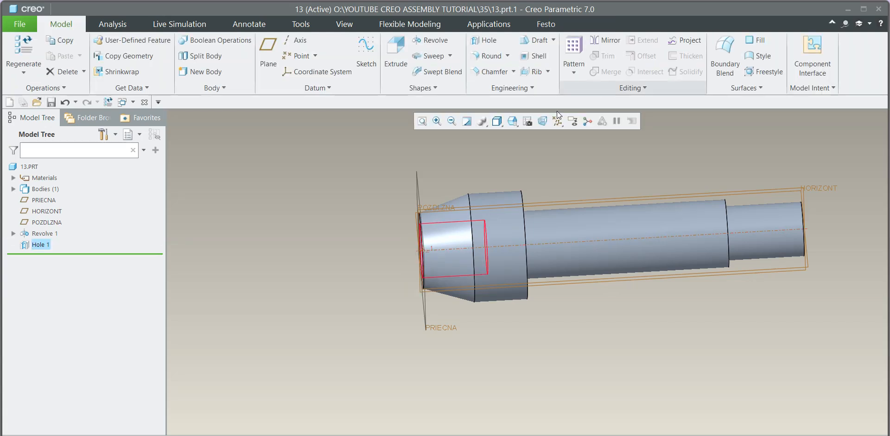
scroll(421, 240, "down", 3)
mouse_move(422, 240)
middle_mouse_down()
mouse_move(487, 245)
mouse_move(459, 229)
mouse_move(474, 244)
mouse_move(491, 222)
mouse_move(493, 239)
middle_mouse_up()
scroll(454, 232, "up", 3)
scroll(438, 246, "down", 2)
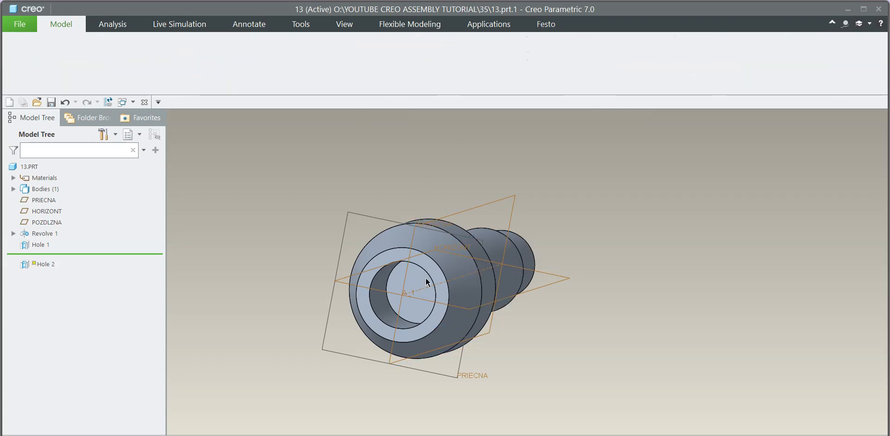
left_click(484, 41)
scroll(427, 292, "down", 5)
left_click(421, 296)
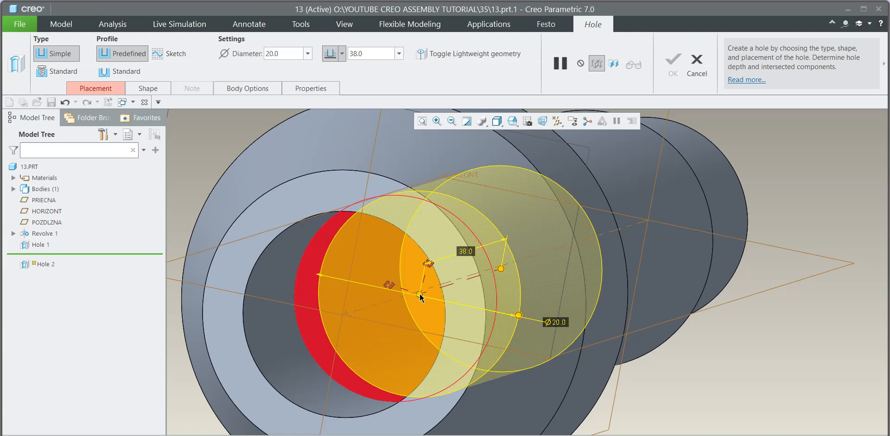
key("Escape")
left_click(456, 264)
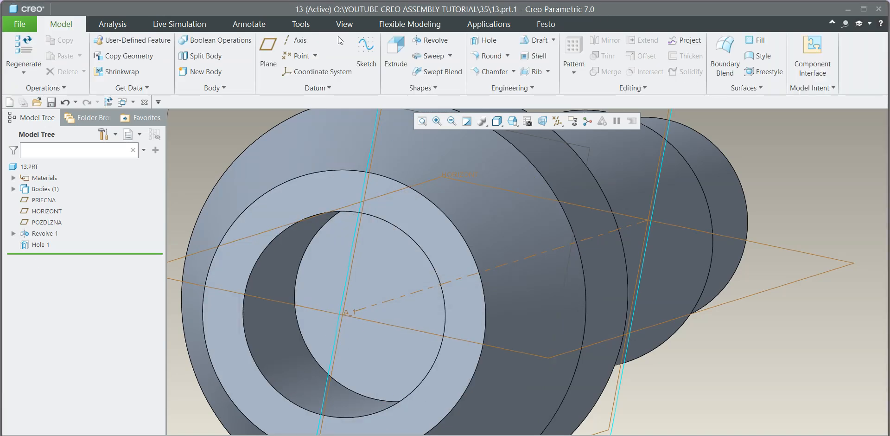
Start a second simple hole on the bottom face of the existing bore, coaxial with the shaft axis.
left_click(479, 41)
left_click(389, 291)
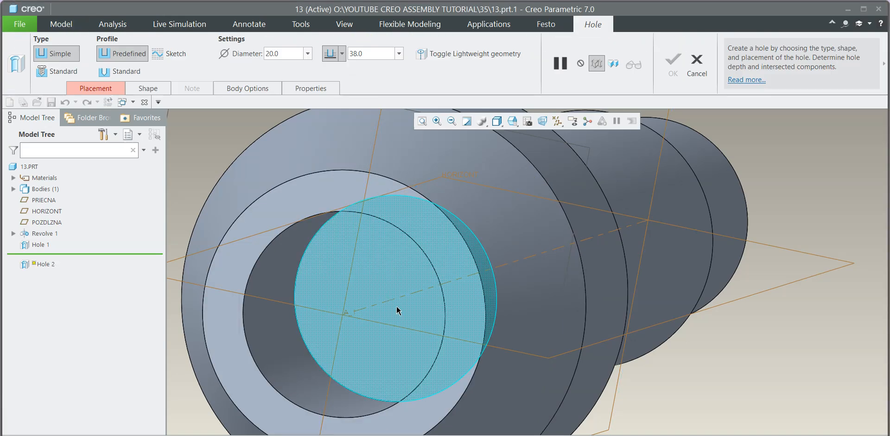
left_click(391, 283)
scroll(417, 293, "down", 3)
mouse_move(417, 293)
middle_mouse_down()
mouse_move(371, 283)
mouse_move(394, 268)
mouse_move(401, 306)
mouse_move(383, 313)
middle_mouse_up()
scroll(399, 306, "up", 1)
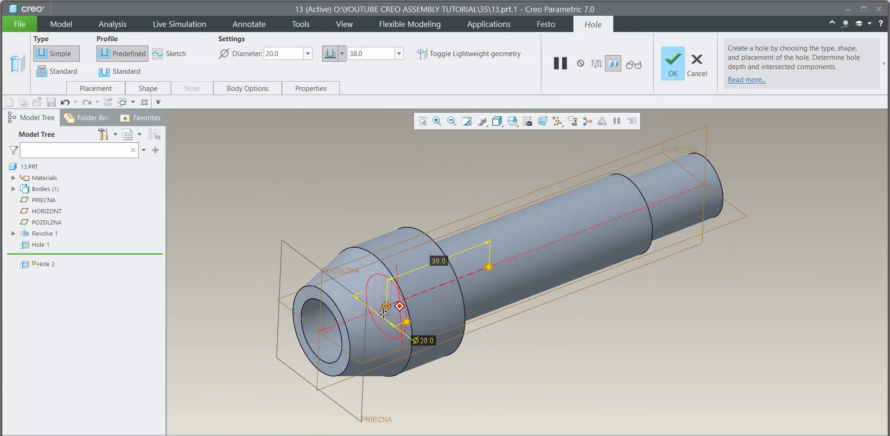
Set the new hole's diameter to 12 and its depth to Through All, and complete the Hole feature.
double_click(424, 340)
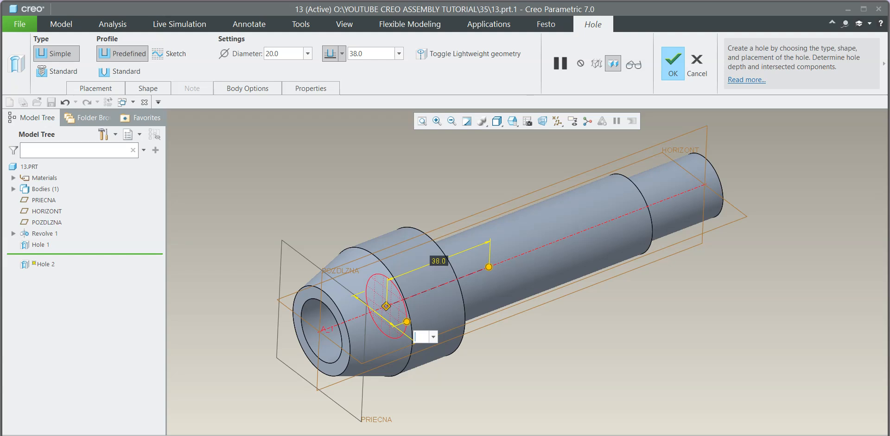
type("12")
key("Return")
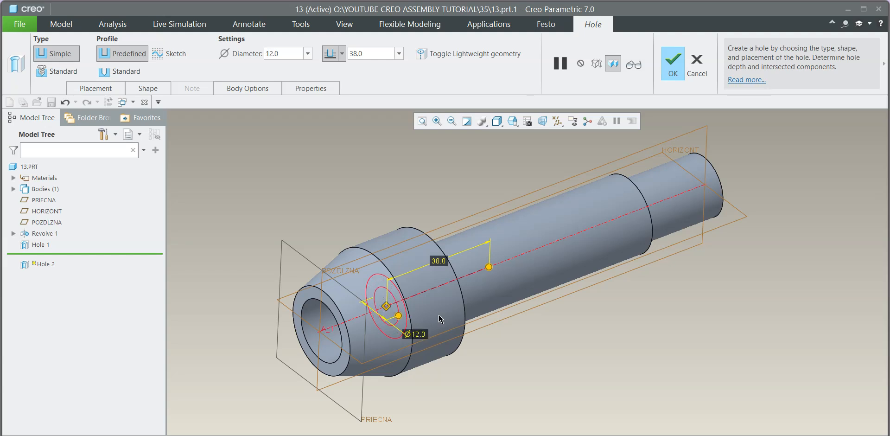
right_click(490, 268)
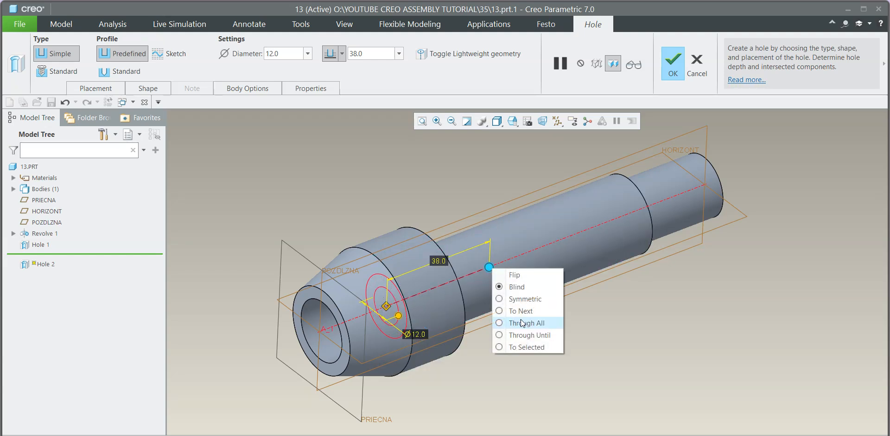
left_click(521, 319)
middle_click_drag(521, 320, 459, 308)
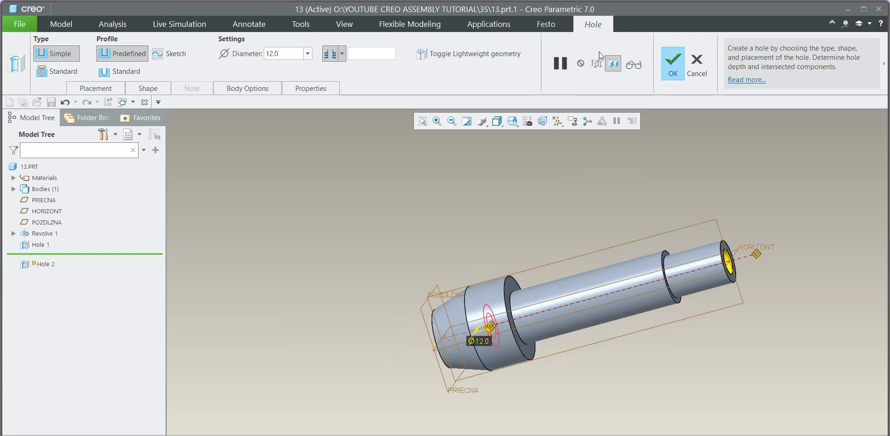
left_click(669, 65)
Examine the shaft from several directions, including the through hole's exit at the thin end.
middle_click_drag(453, 243, 463, 233)
left_click(462, 233)
scroll(408, 360, "down", 4)
mouse_move(430, 333)
middle_mouse_down()
mouse_move(464, 327)
mouse_move(436, 328)
middle_mouse_up()
scroll(431, 328, "up", 4)
mouse_move(431, 328)
middle_mouse_down()
mouse_move(403, 332)
mouse_move(438, 329)
middle_mouse_up()
scroll(402, 332, "up", 3)
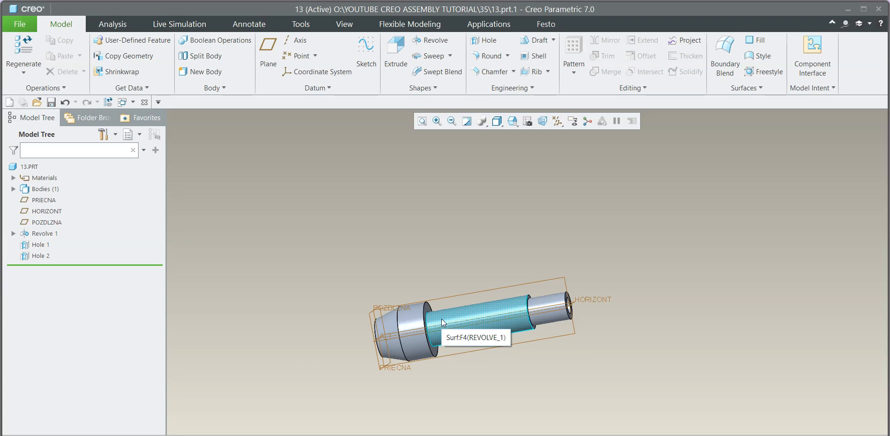
scroll(435, 320, "down", 4)
mouse_move(436, 322)
middle_mouse_down()
mouse_move(443, 296)
mouse_move(430, 317)
middle_mouse_up()
scroll(430, 317, "up", 2)
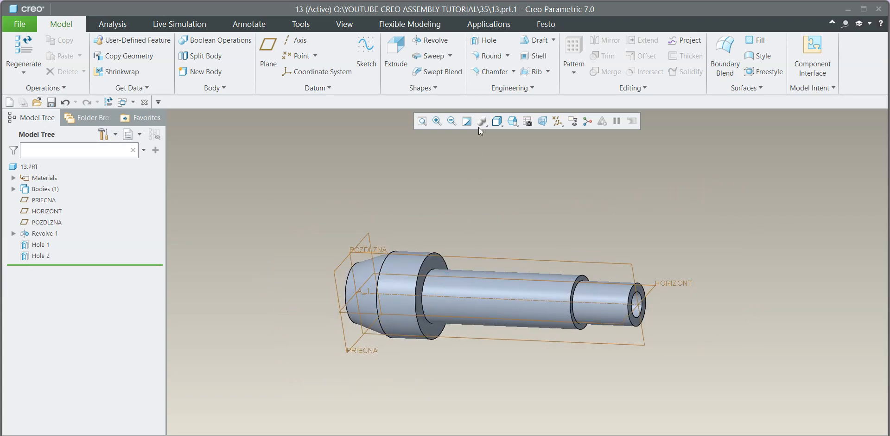
Start an edge chamfer on the collar's outer edge facing the shank and the thin end's outer edge.
left_click(490, 72)
scroll(419, 261, "down", 3)
left_click(475, 288)
scroll(441, 287, "up", 3)
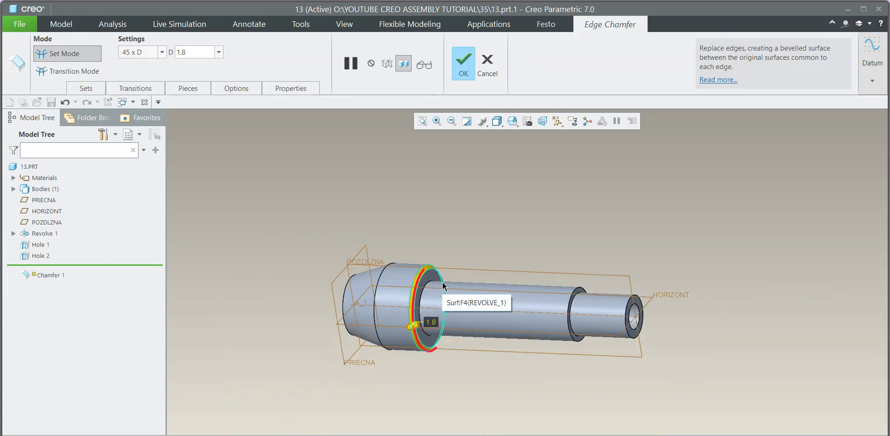
scroll(650, 309, "down", 4)
scroll(616, 267, "down", 4)
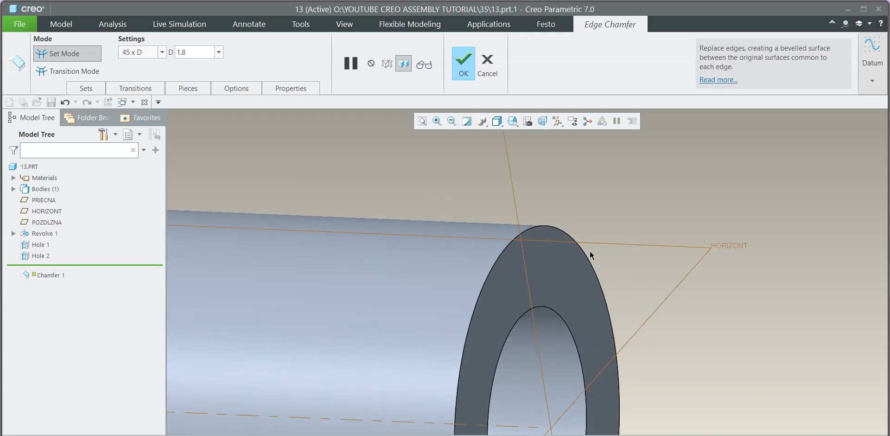
left_click(563, 231, "ctrl")
scroll(602, 227, "up", 6)
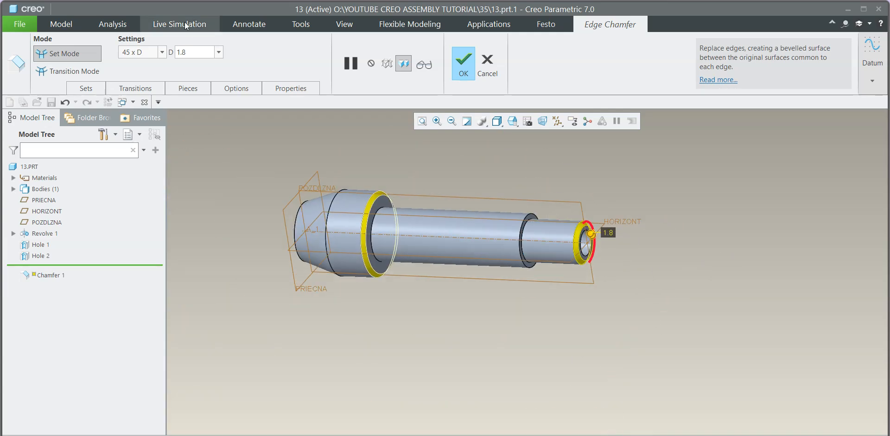
Set the chamfer's 45 x D distance to 1.0 and complete the Edge Chamfer feature.
type("1.0")
key("Return")
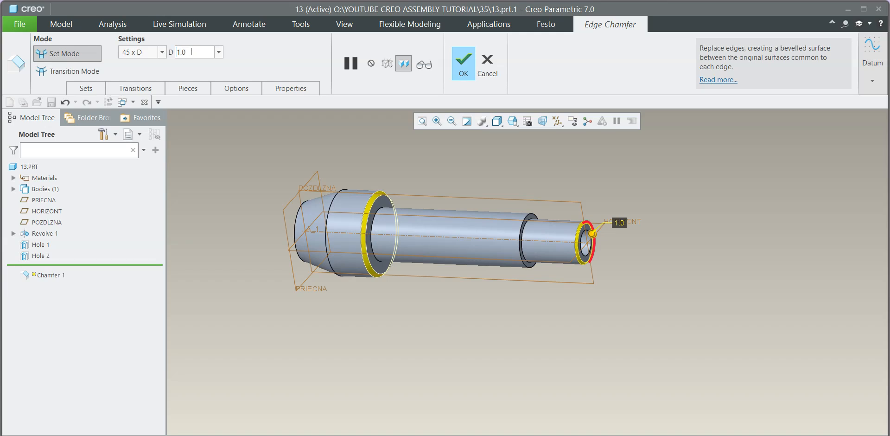
left_click(463, 63)
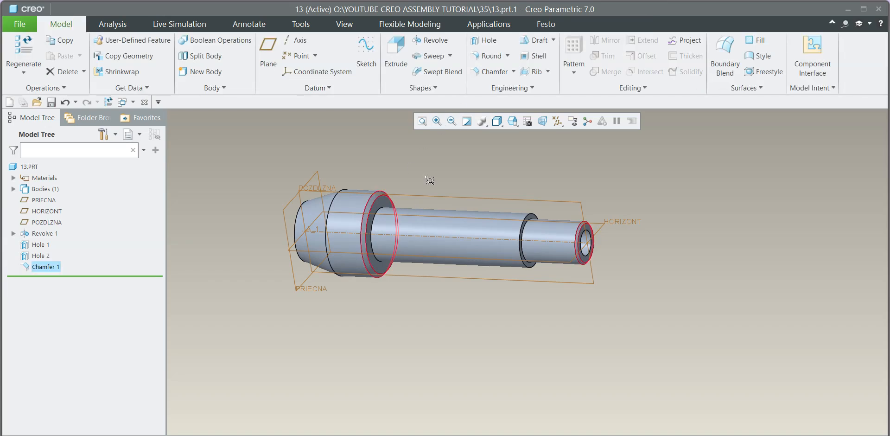
Examine the chamfered shaft from both ends, including the tapered end's bore and the collar.
left_click(482, 153)
left_click(427, 125)
scroll(425, 260, "down", 5)
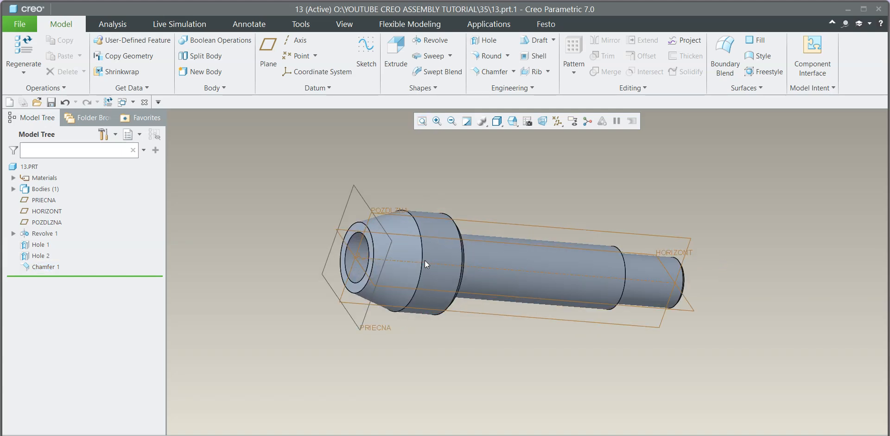
mouse_move(466, 229)
middle_mouse_down()
mouse_move(431, 222)
mouse_move(491, 239)
middle_mouse_up()
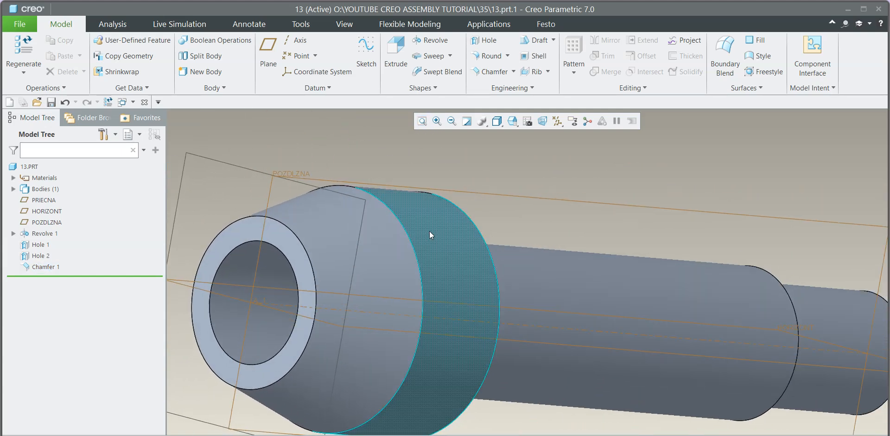
scroll(430, 231, "up", 3)
middle_click_drag(429, 231, 411, 233)
left_click(415, 230)
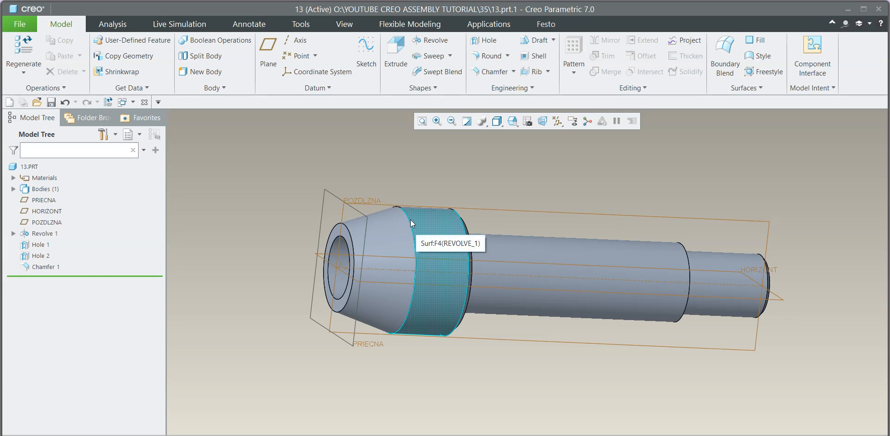
scroll(416, 244, "up", 5)
scroll(421, 251, "down", 2)
mouse_move(467, 243)
middle_mouse_down()
mouse_move(433, 242)
mouse_move(480, 243)
mouse_move(467, 244)
middle_mouse_up()
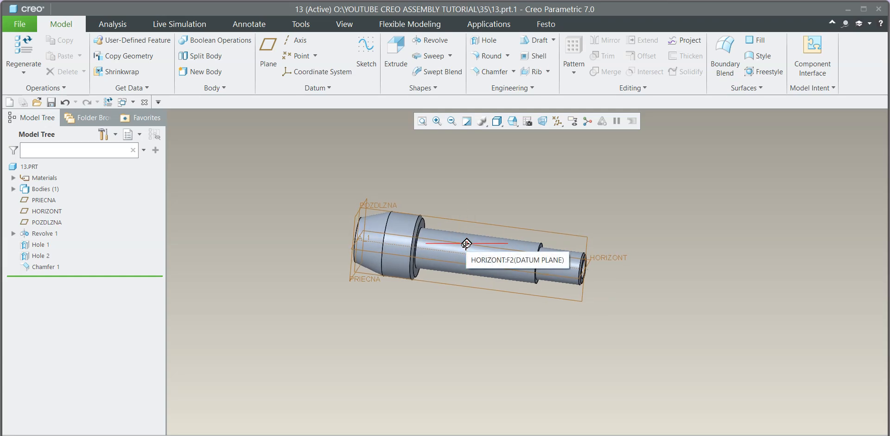
scroll(452, 246, "up", 1)
scroll(452, 246, "down", 2)
mouse_move(458, 245)
middle_mouse_down()
mouse_move(451, 254)
mouse_move(457, 232)
middle_mouse_up()
scroll(452, 254, "up", 2)
scroll(408, 232, "down", 2)
scroll(457, 229, "down", 1)
Create a new planar cross section named X in the View Manager.
left_click(526, 120)
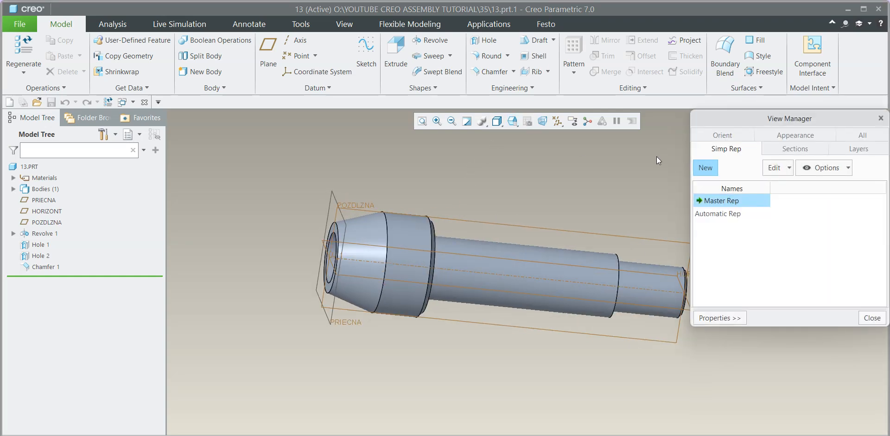
left_click(809, 150)
left_click(707, 167)
left_click(716, 183)
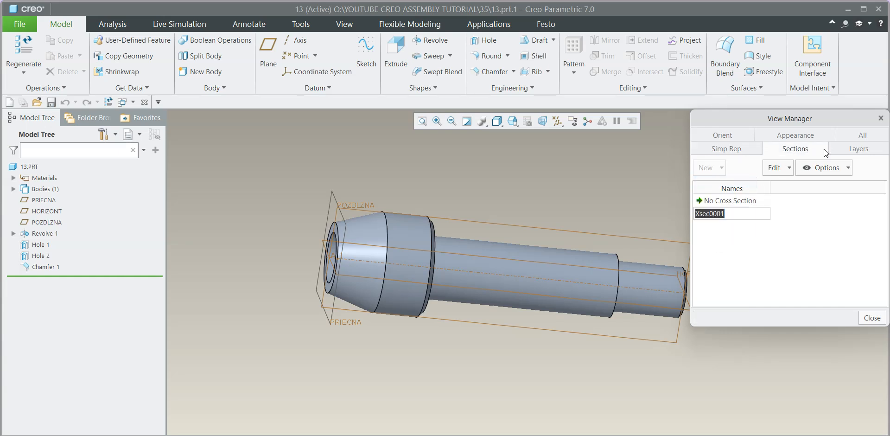
key("Return")
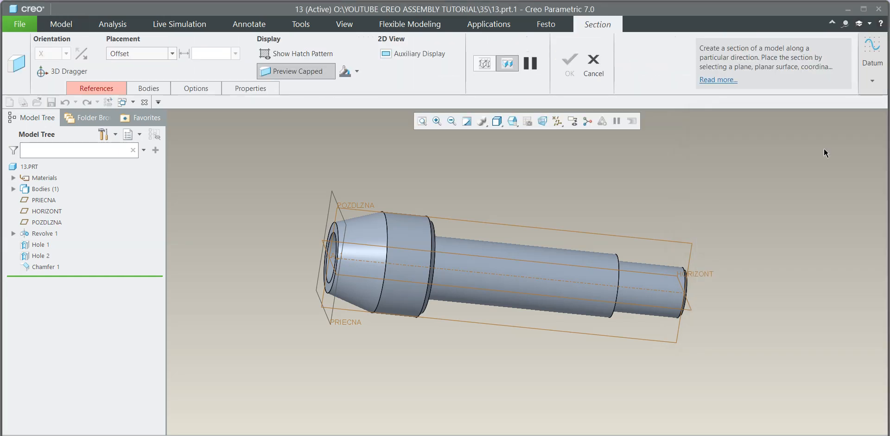
Place section X on the lengthwise POZDLZNA datum plane, accept it and reactivate No Cross Section.
left_click(593, 235)
middle_click_drag(552, 215, 618, 244)
left_click(574, 72)
double_click(721, 200)
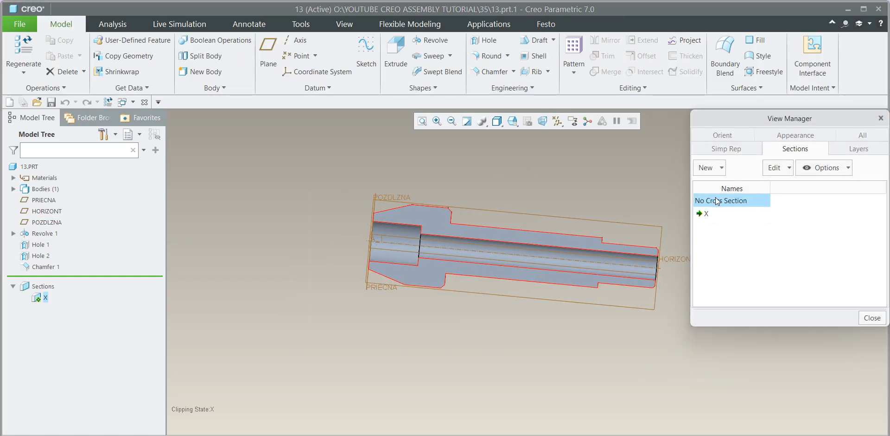
left_click(871, 317)
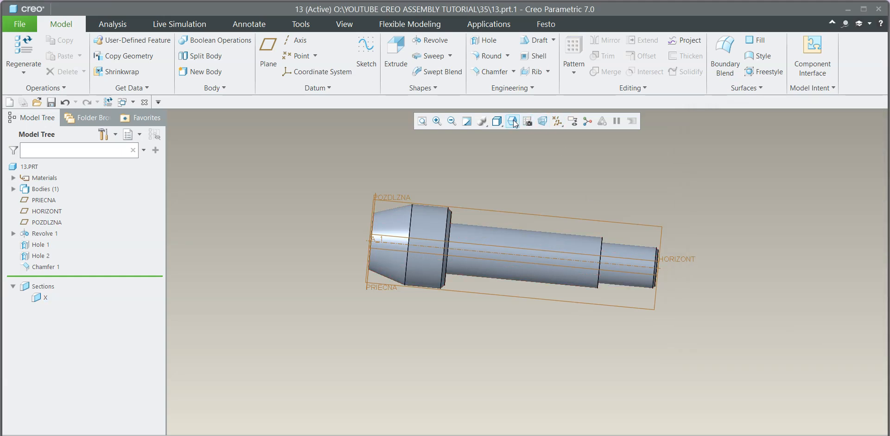
Turn off the datum plane display while keeping the shaft axis shown.
left_click(558, 122)
left_click(556, 183)
left_click(556, 183)
left_click(556, 183)
Examine the finished shaft from the tapered end without its datum planes.
middle_click_drag(513, 180, 492, 290)
scroll(505, 272, "up", 3)
scroll(518, 254, "down", 6)
scroll(480, 264, "up", 5)
scroll(474, 280, "up", 3)
scroll(472, 273, "down", 6)
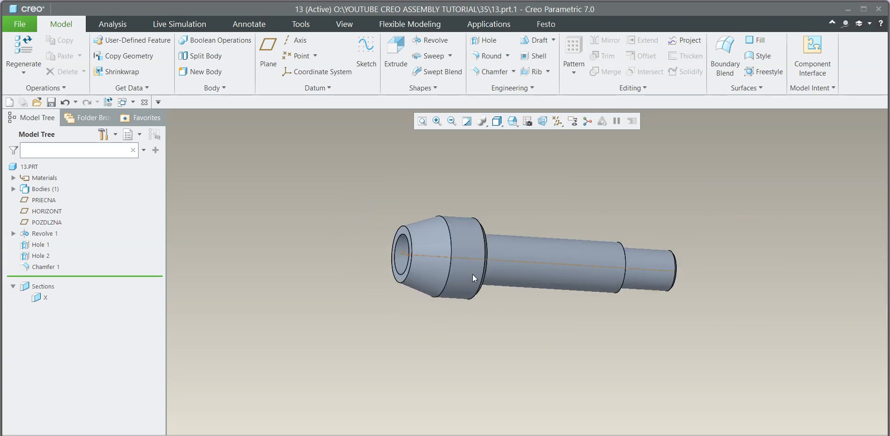
left_click(479, 306)
left_click(285, 152)
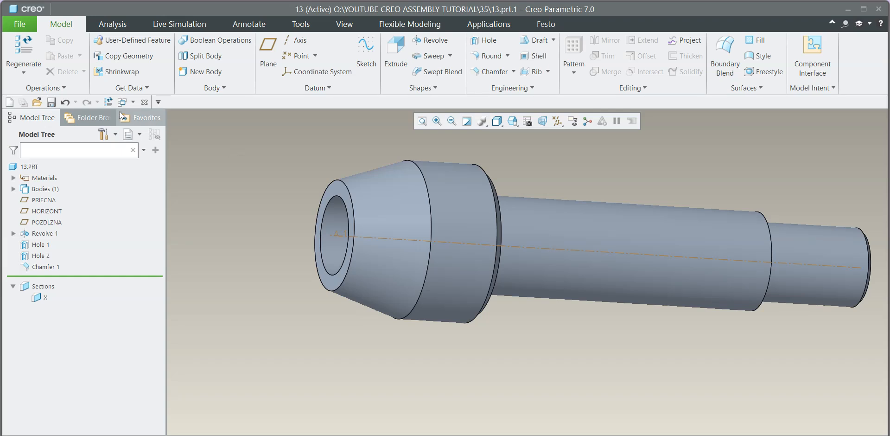
Switch to drawing 13.drw and place a general view with No Combined State in the sheet's upper left area.
left_click(142, 103)
left_click(148, 118)
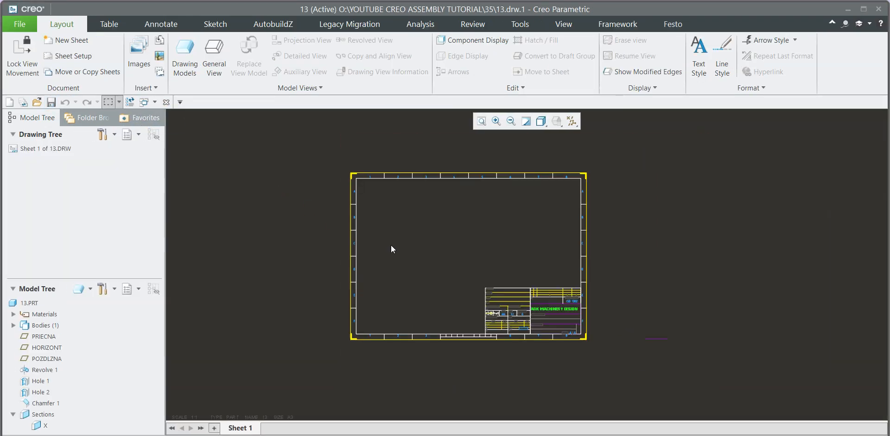
left_click(214, 56)
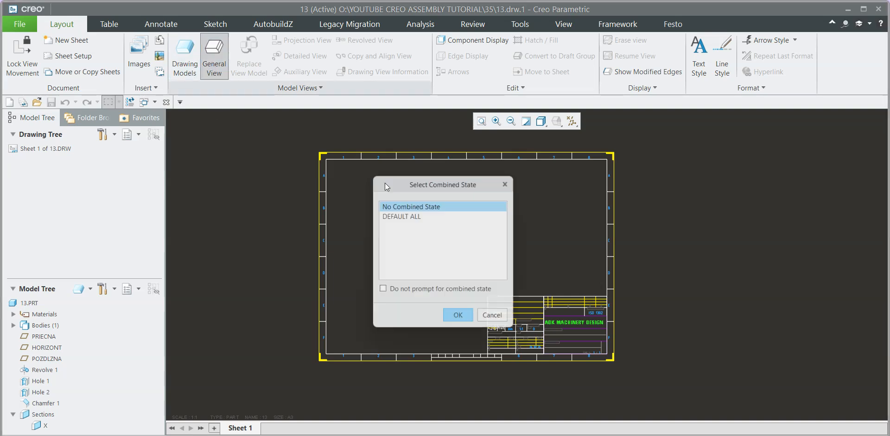
left_click(457, 312)
scroll(426, 238, "down", 2)
left_click(430, 242)
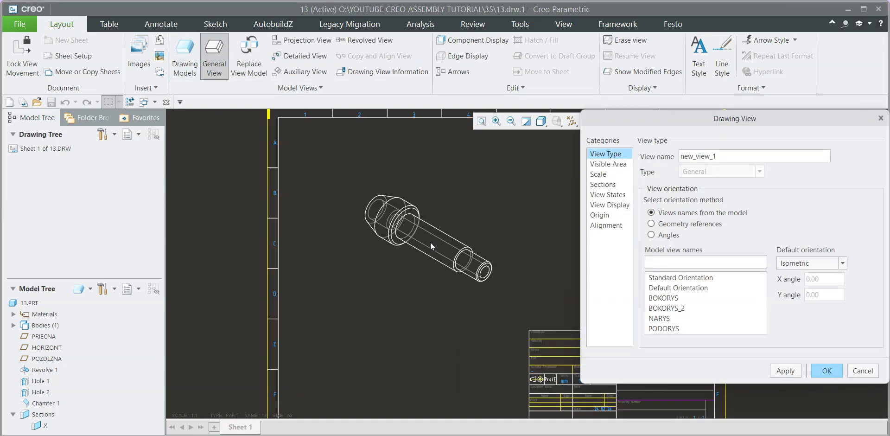
Orient the general view to the saved NARYS view and close the view's settings.
left_click(661, 318)
left_click(789, 366)
left_click(827, 369)
left_click(678, 289)
scroll(407, 185, "up", 3)
scroll(364, 342, "down", 1)
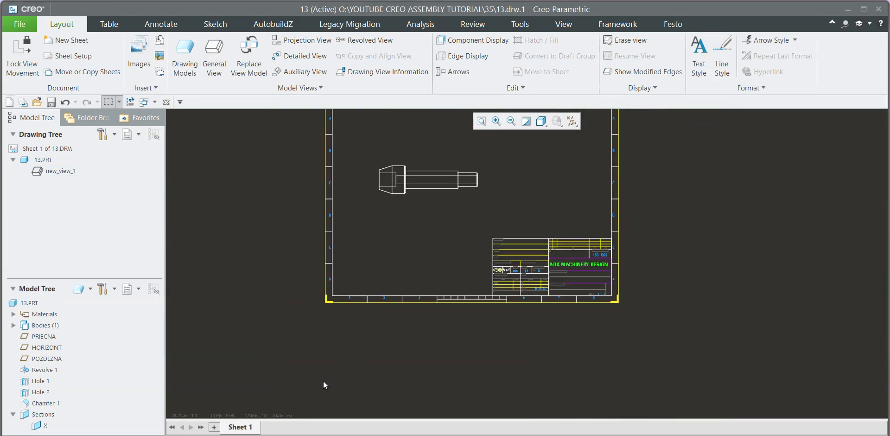
Set the drawing scale to 2 and move the shaft view to the upper middle of the sheet.
double_click(194, 415)
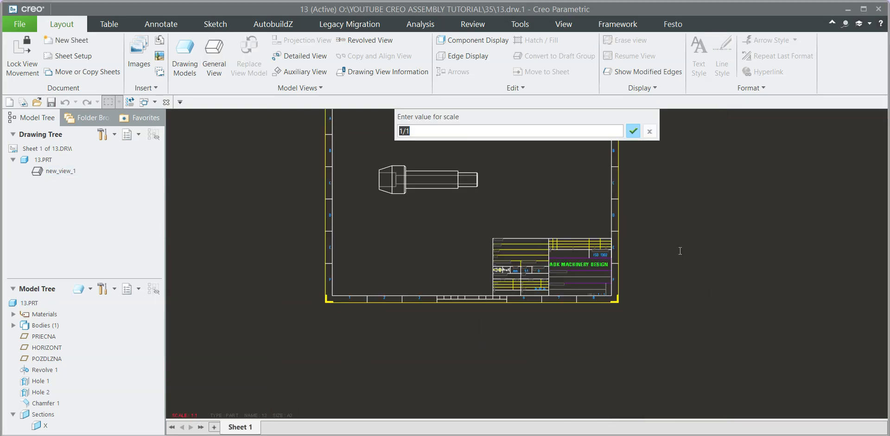
type("2")
key("Return")
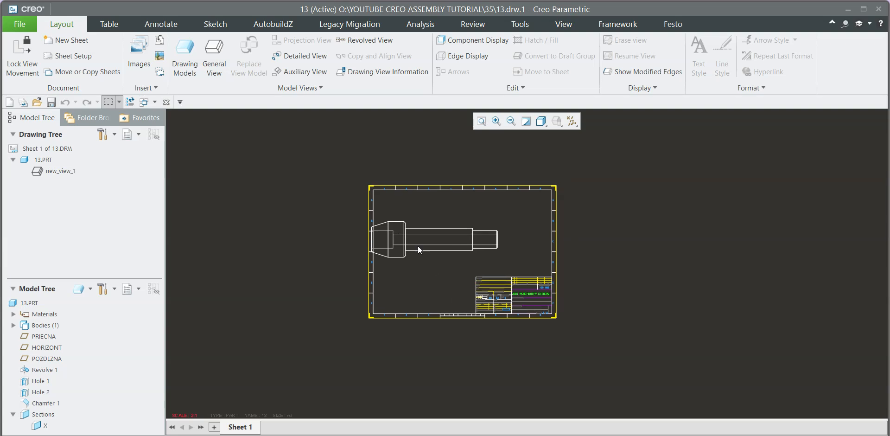
left_click(443, 238)
mouse_move(434, 242)
left_mouse_down()
mouse_move(474, 228)
mouse_move(453, 226)
mouse_move(476, 227)
left_mouse_up()
left_click(461, 260)
left_click(469, 226)
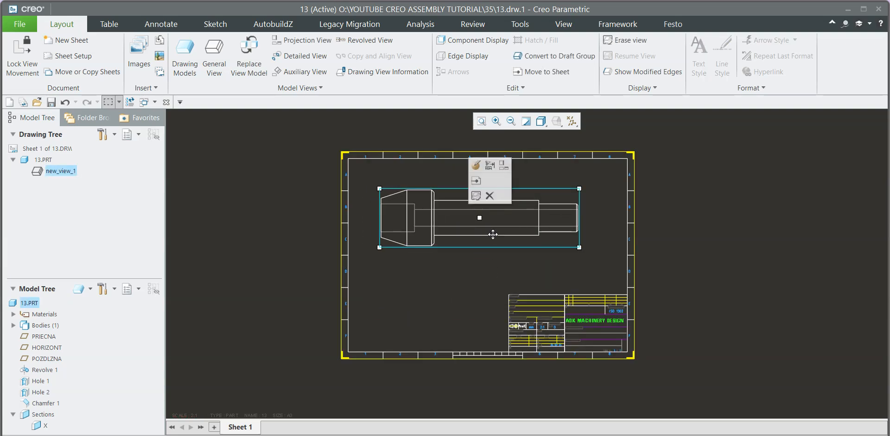
Set the shaft view's display style to No Hidden and its tangent edges to Dimmed.
double_click(493, 232)
left_click(609, 205)
left_click(727, 167)
left_click(724, 220)
left_click(749, 188)
left_click(759, 235)
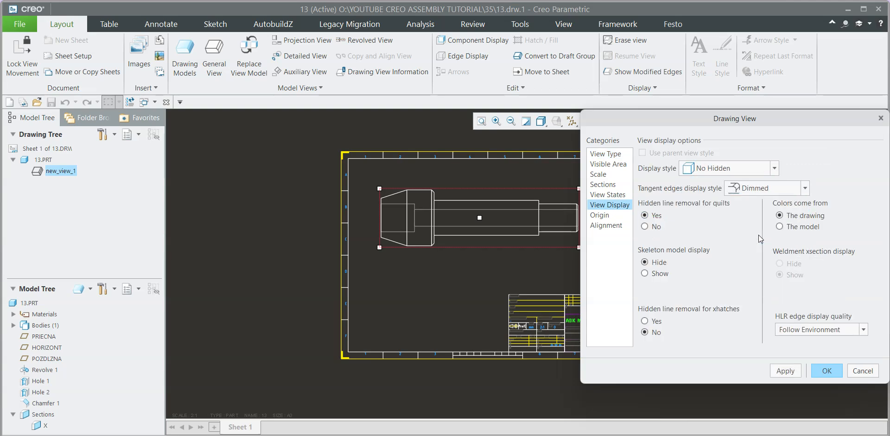
left_click(790, 372)
left_click(818, 372)
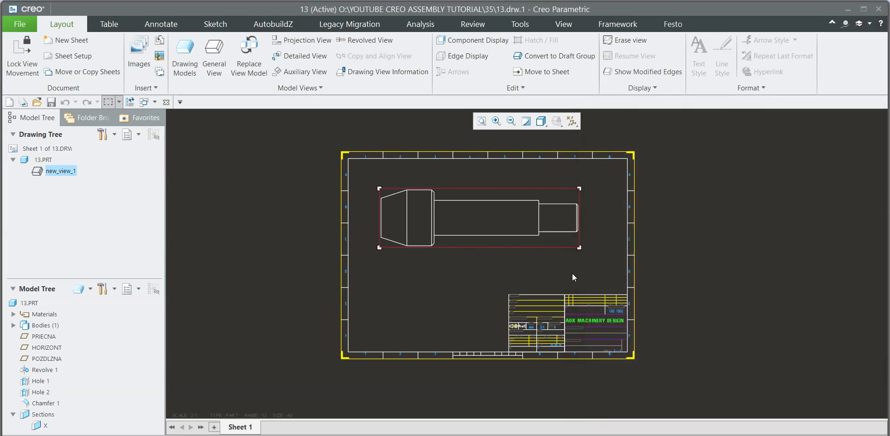
Give the shaft view a full 2D cross-section using section X and close the view's settings.
left_click(473, 224)
double_click(474, 225)
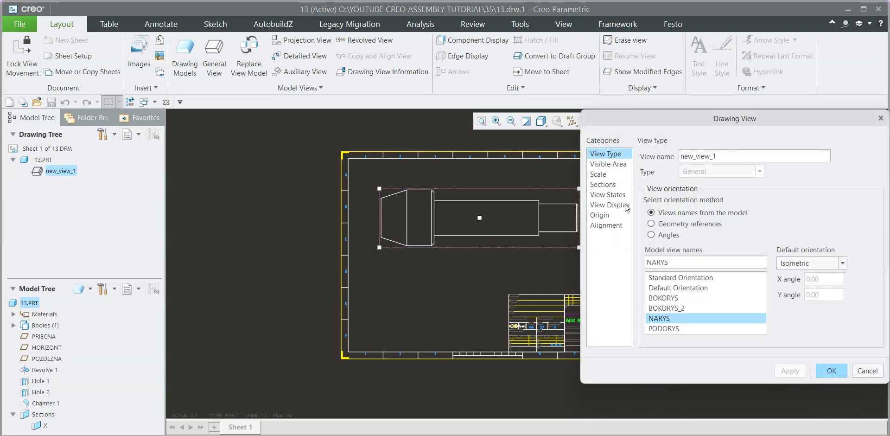
left_click(623, 206)
left_click(621, 184)
left_click(662, 164)
left_click(649, 207)
left_click_drag(713, 304, 685, 316)
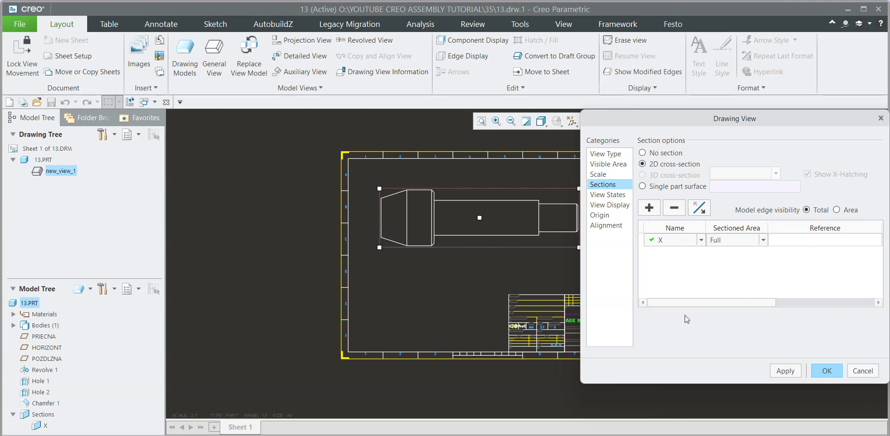
left_click(786, 371)
left_click(829, 372)
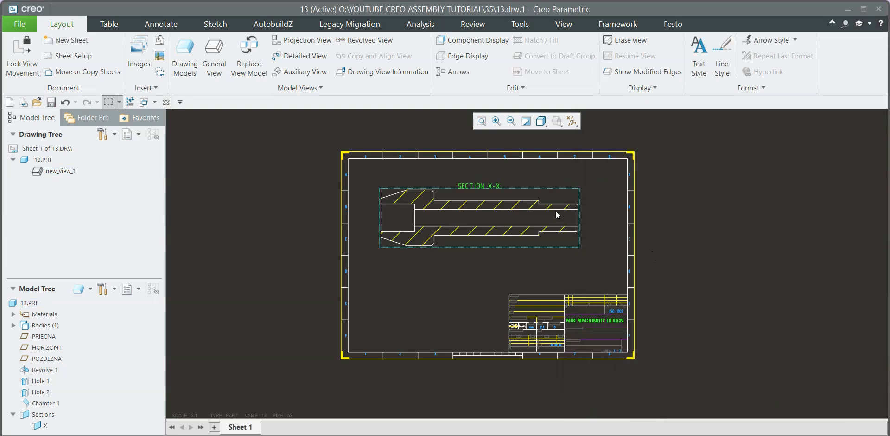
Set the section hatching's angle to 45 and halve its overall spacing.
scroll(555, 215, "up", 3)
double_click(436, 205)
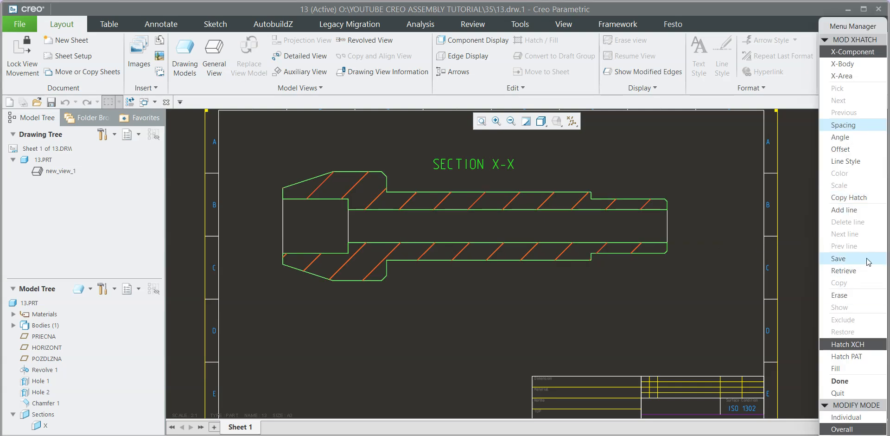
left_click(842, 137)
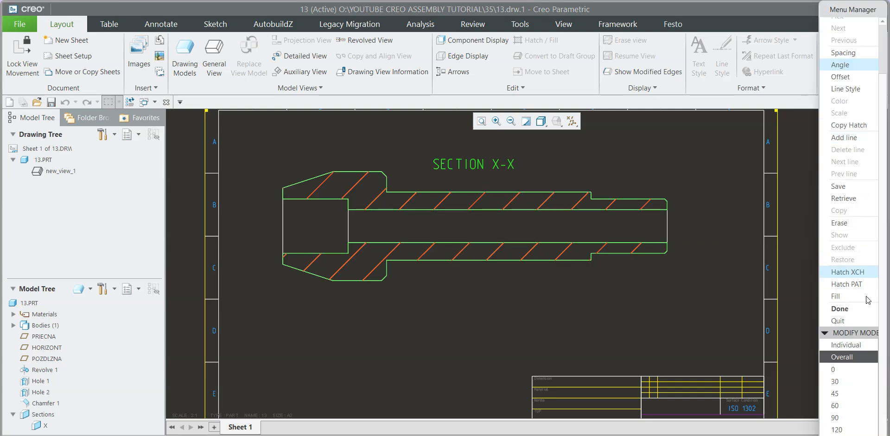
left_click(854, 393)
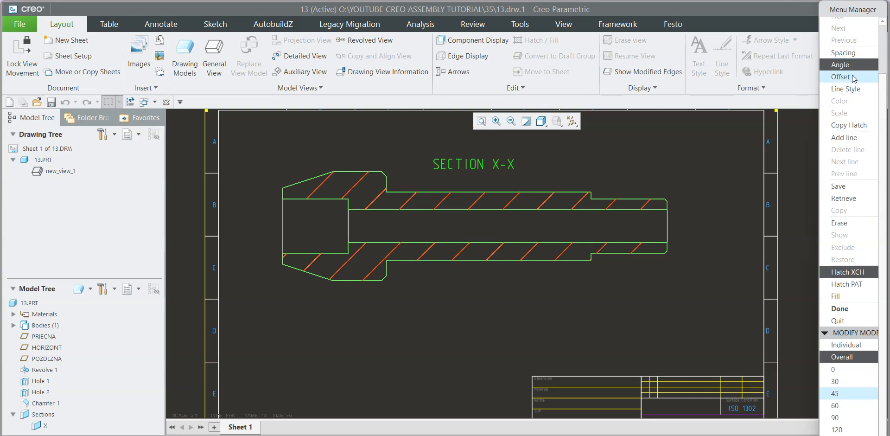
left_click(855, 51)
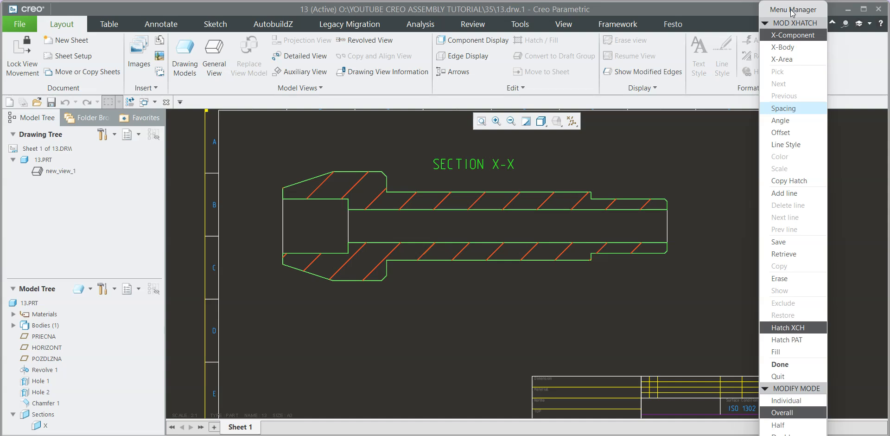
left_click_drag(790, 11, 786, 11)
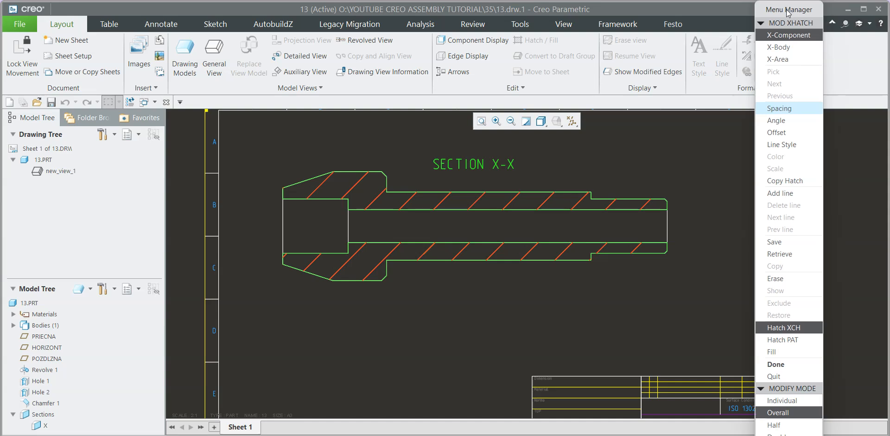
left_click(782, 425)
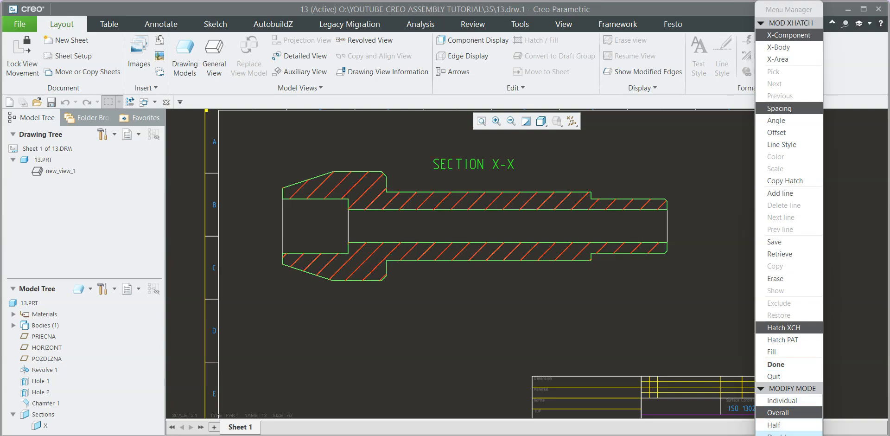
left_click(775, 364)
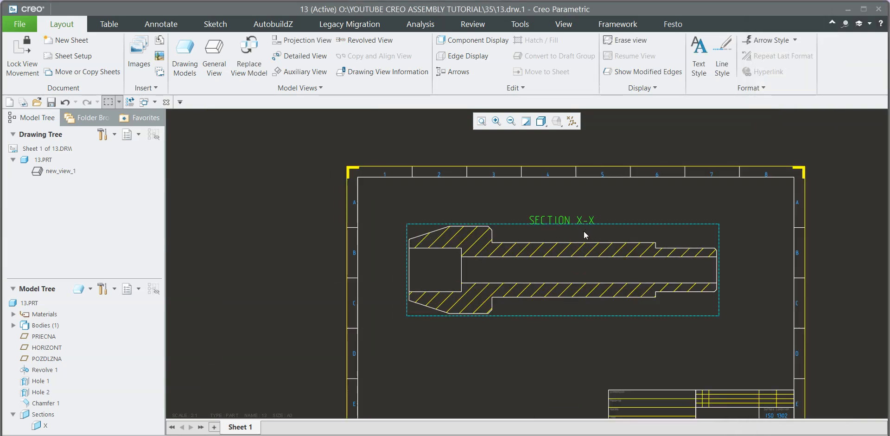
Place a second general view with No Combined State in the sheet's lower left area, keeping its default orientation.
scroll(589, 223, "up", 1)
middle_click_drag(654, 260, 610, 154)
middle_click_drag(558, 180, 480, 234)
scroll(469, 235, "down", 1)
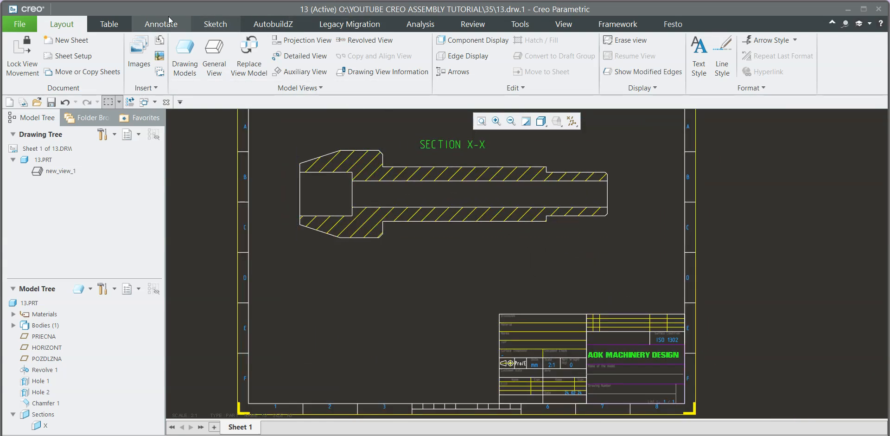
left_click(224, 65)
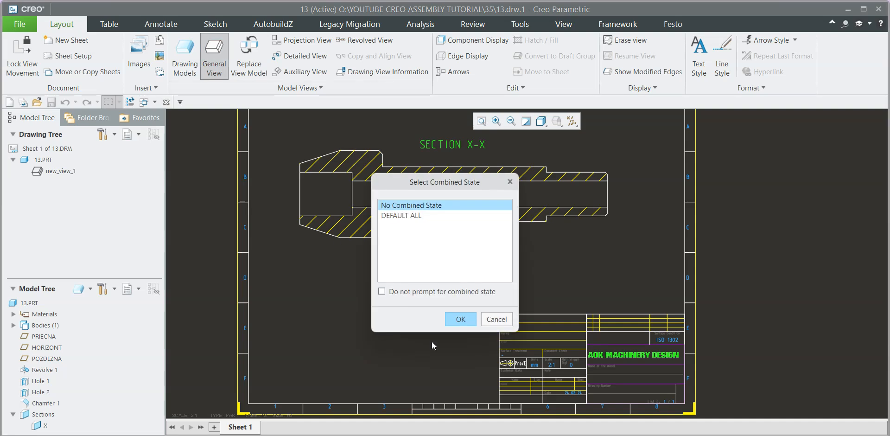
left_click(459, 319)
left_click(349, 324)
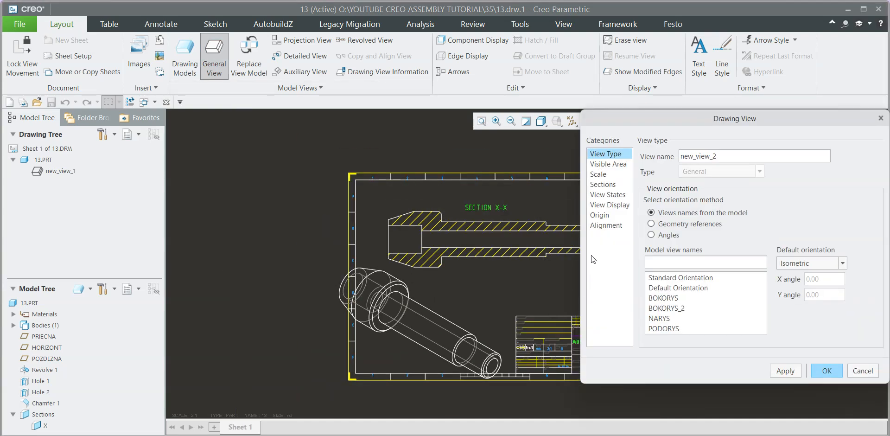
left_click(612, 184)
left_click(612, 154)
left_click(778, 367)
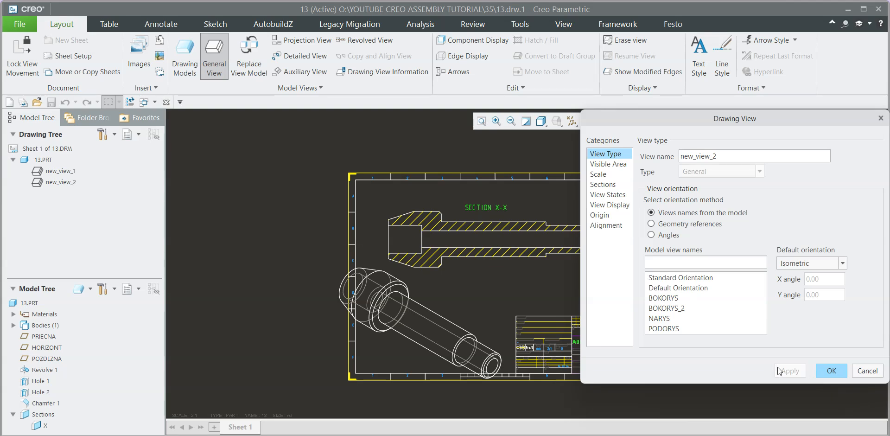
left_click(828, 371)
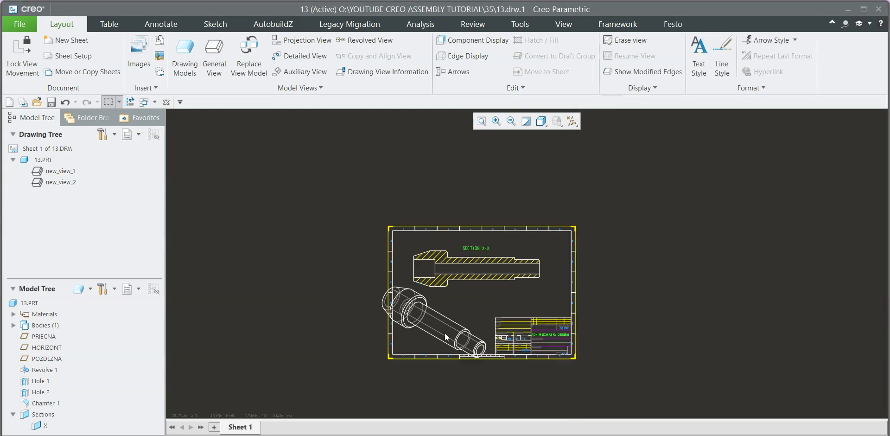
Give the isometric shaft view a custom scale of 1.000.
double_click(443, 332)
left_click(617, 184)
left_click(626, 173)
double_click(726, 170)
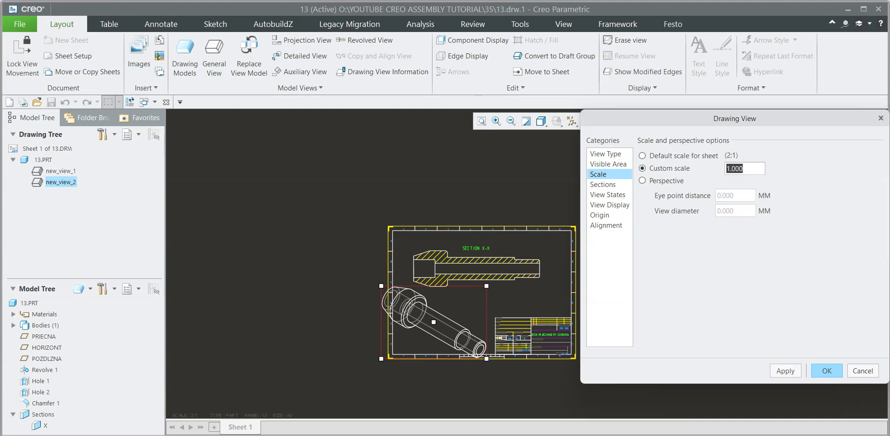
left_click(822, 365)
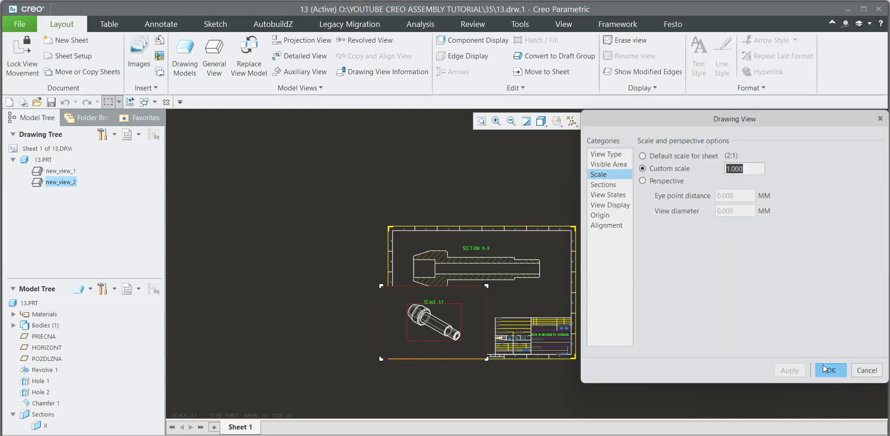
Set the isometric view's display style to No Hidden and its tangent edges to Solid.
scroll(435, 304, "up", 2)
double_click(463, 301)
left_click(610, 204)
left_click(700, 174)
left_click(730, 219)
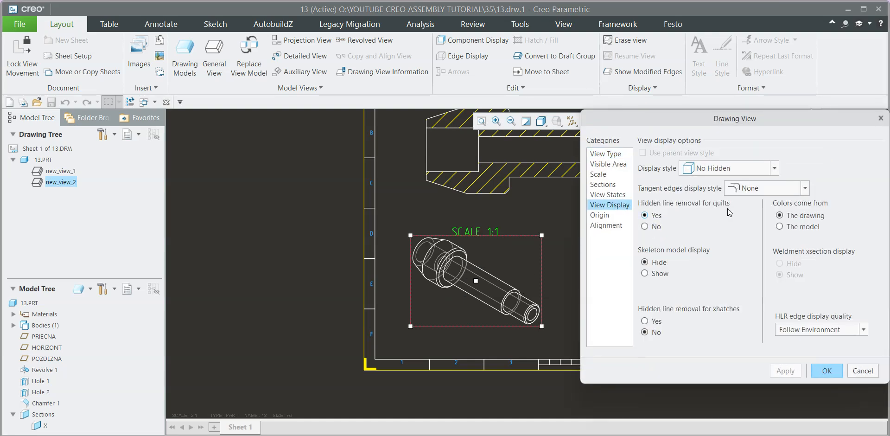
left_click(764, 188)
left_click(757, 227)
left_click(823, 370)
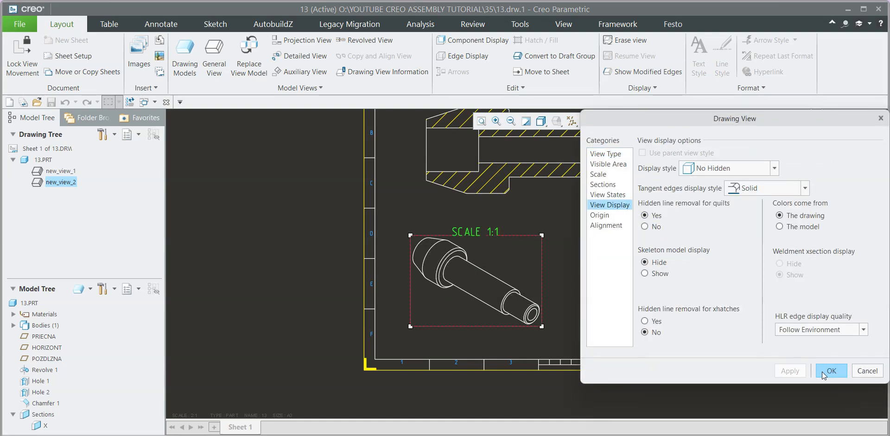
Move the SCALE 1:1 note below the isometric shaft view.
left_click(576, 340)
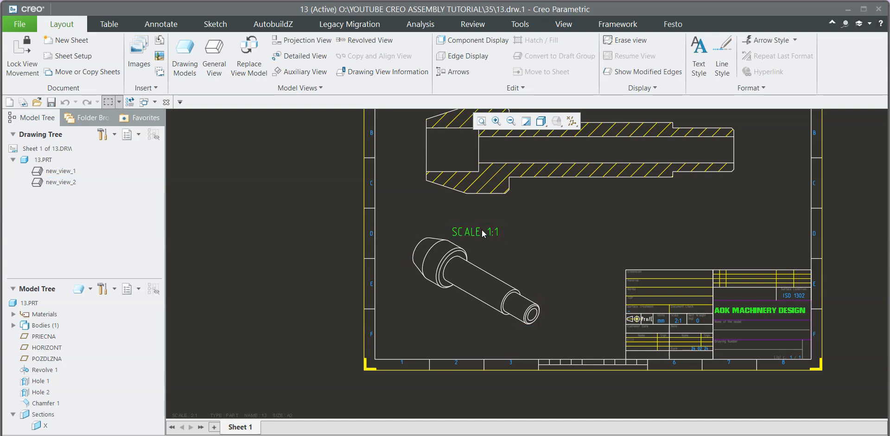
double_click(485, 231)
left_click_drag(486, 242, 458, 324)
Set the component display style of the shaft in the isometric view to User Color, using blue.
left_click(468, 43)
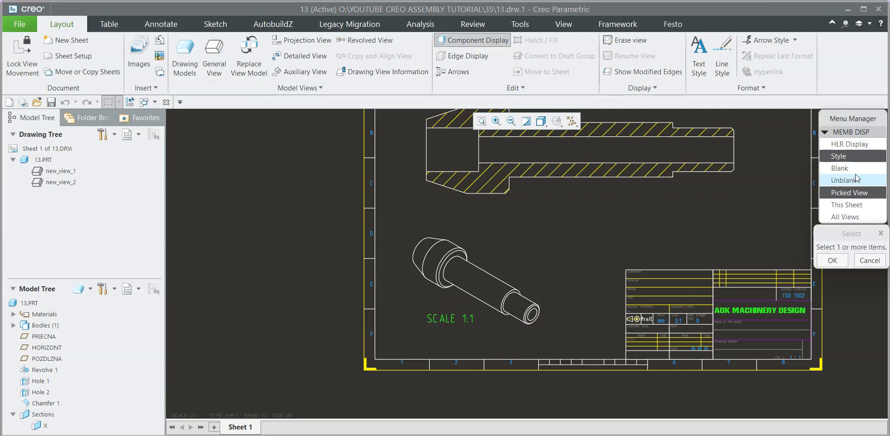
left_click(850, 156)
left_click(463, 273)
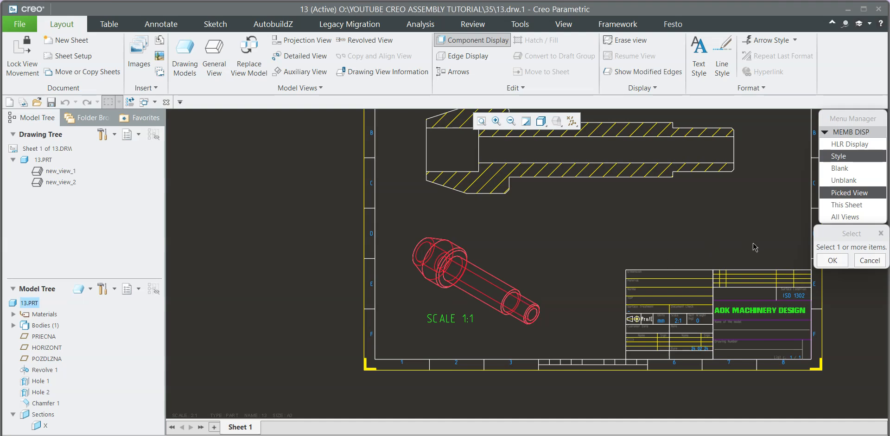
left_click(832, 261)
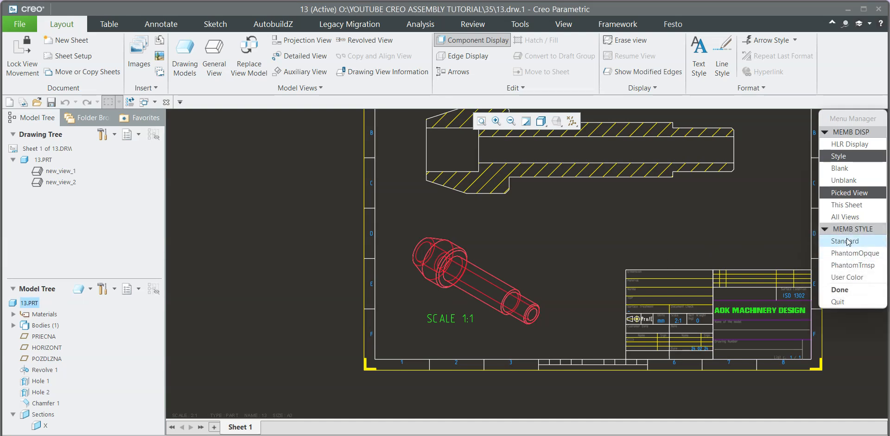
left_click(858, 275)
left_click(320, 226)
left_click(529, 318)
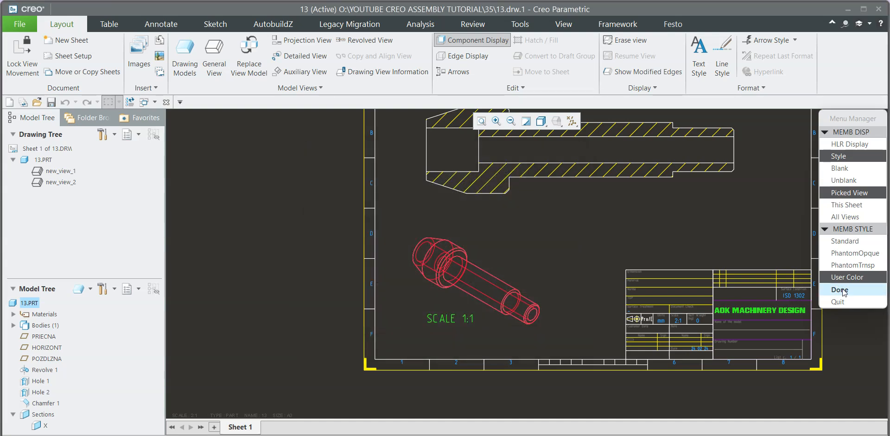
left_click(842, 288)
left_click(838, 298)
left_click(849, 215)
Move the SECTION X-X note higher above the sectioned shaft view.
scroll(543, 271, "up", 1)
scroll(484, 259, "down", 1)
middle_click_drag(486, 235, 425, 275)
middle_click_drag(509, 248, 506, 274)
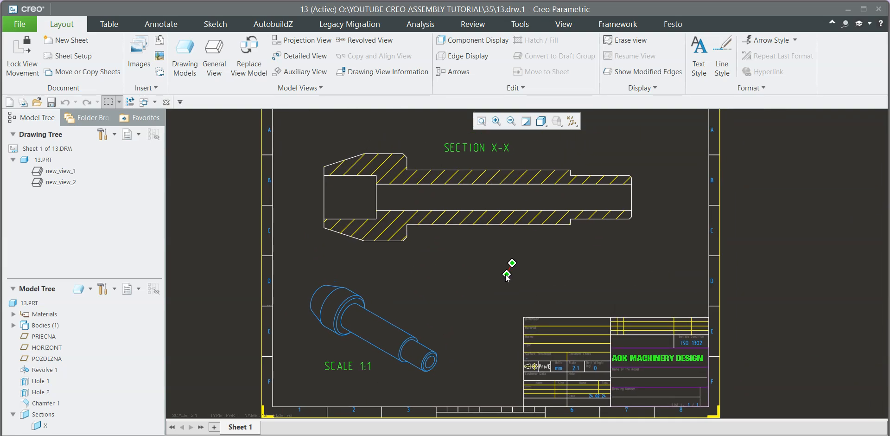
scroll(415, 165, "up", 2)
middle_click_drag(418, 204, 399, 250)
scroll(440, 233, "down", 1)
middle_click_drag(461, 213, 452, 232)
scroll(461, 217, "up", 2)
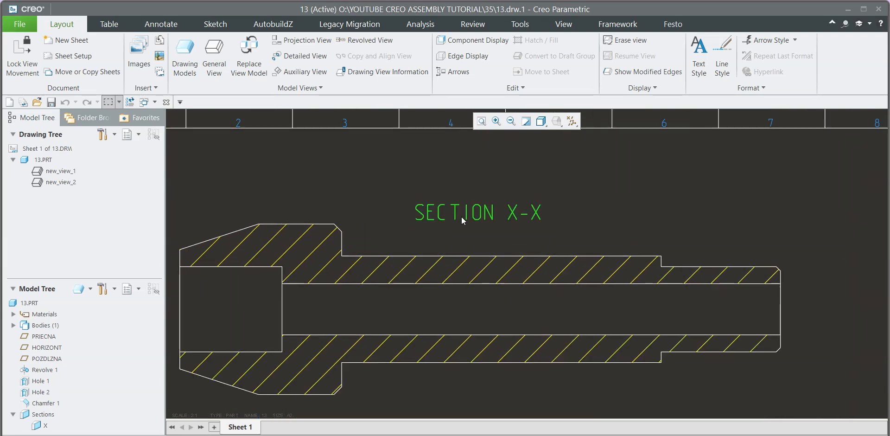
left_click(460, 216)
left_click_drag(464, 223, 470, 178)
left_click(579, 199)
Start showing model annotations and choose the sectioned shaft view to list its dimensions.
scroll(594, 198, "down", 4)
middle_click_drag(614, 222, 563, 222)
scroll(557, 222, "up", 2)
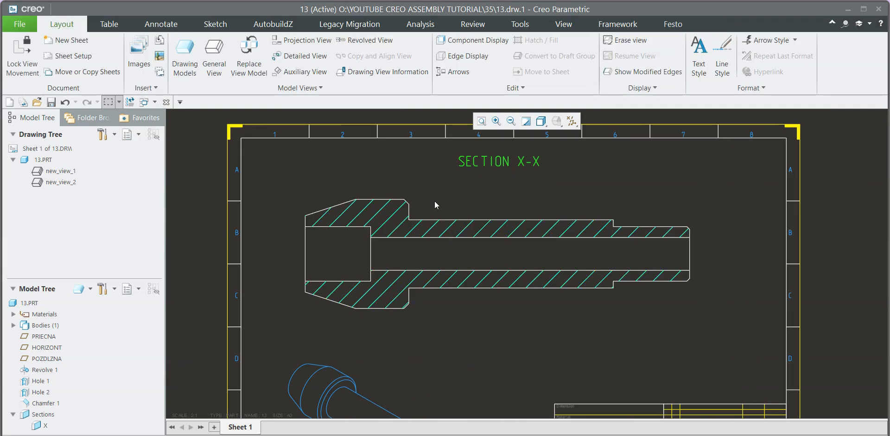
left_click(161, 24)
left_click(123, 56)
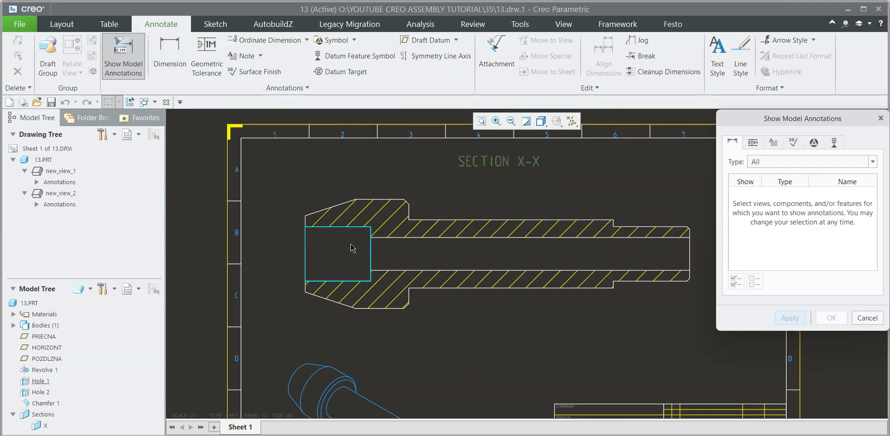
left_click(341, 244)
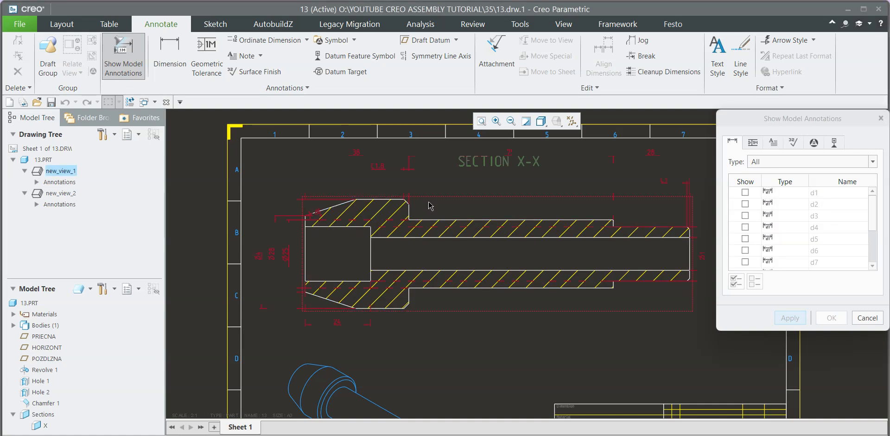
Select the Ø25, Ø28 and Ø40 diameter dimensions and the 18° taper angle for display in the section view.
scroll(298, 253, "up", 2)
left_click(282, 254)
left_click(264, 254)
left_click(248, 254)
scroll(324, 207, "up", 2)
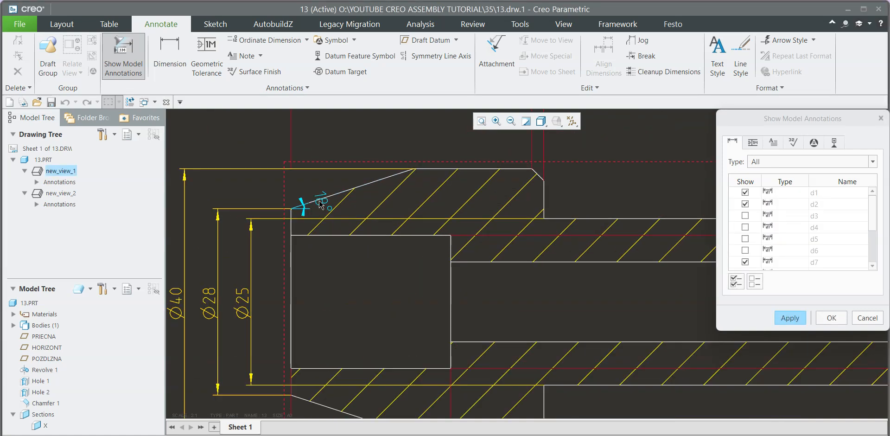
scroll(366, 223, "down", 2)
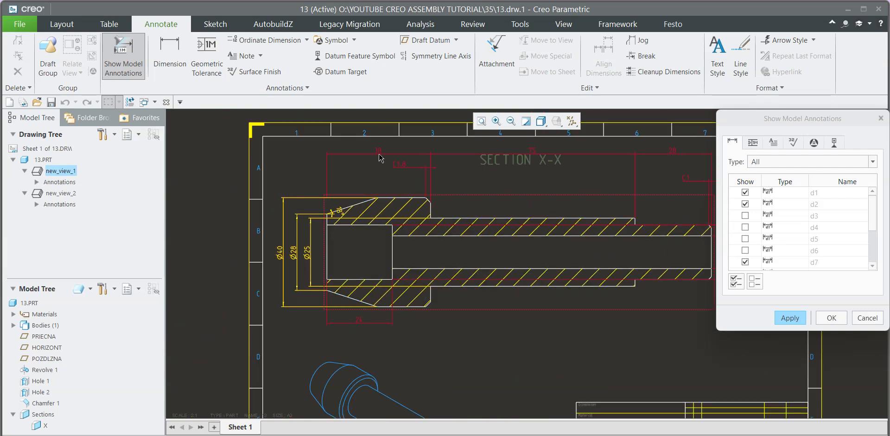
Select the 38, 75 and 28 length dimensions above the sectioned shaft for display.
left_click(378, 153)
scroll(378, 152, "down", 2)
scroll(445, 204, "up", 3)
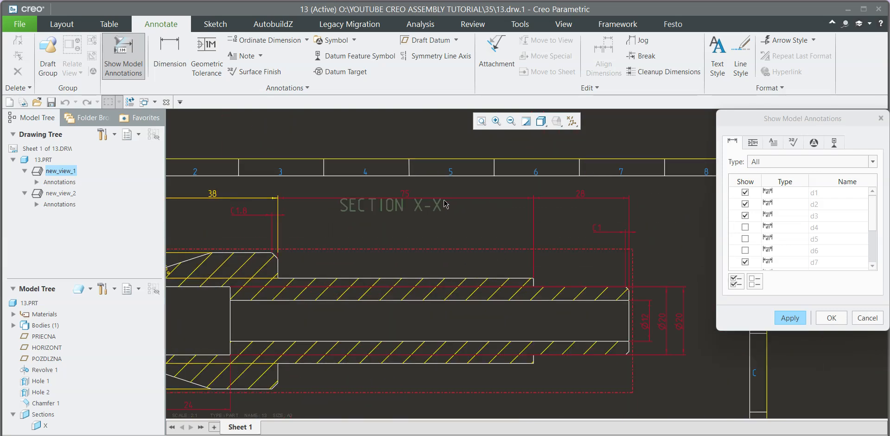
left_click(414, 199)
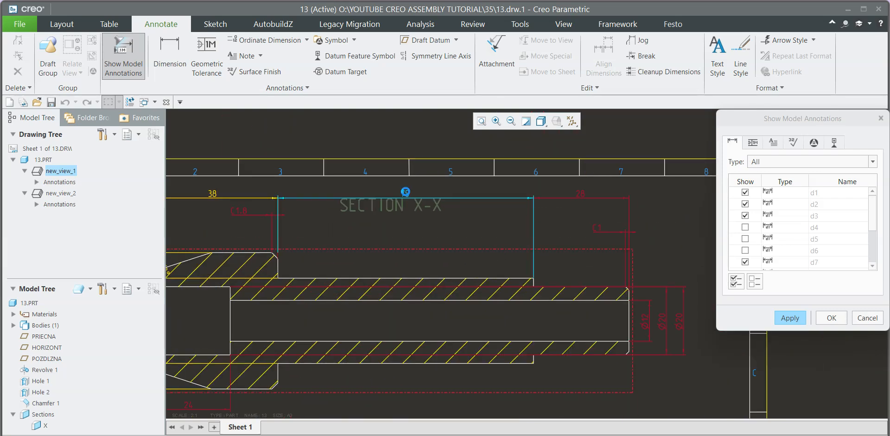
left_click(578, 200)
scroll(577, 210, "down", 1)
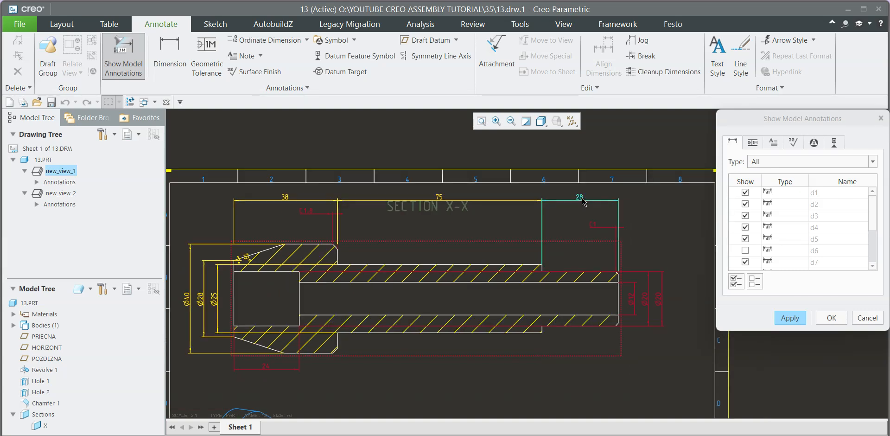
Deselect the 28 length dimension above the shaft's small end.
scroll(616, 197, "up", 2)
left_click(560, 198)
left_click(562, 200)
scroll(598, 211, "down", 2)
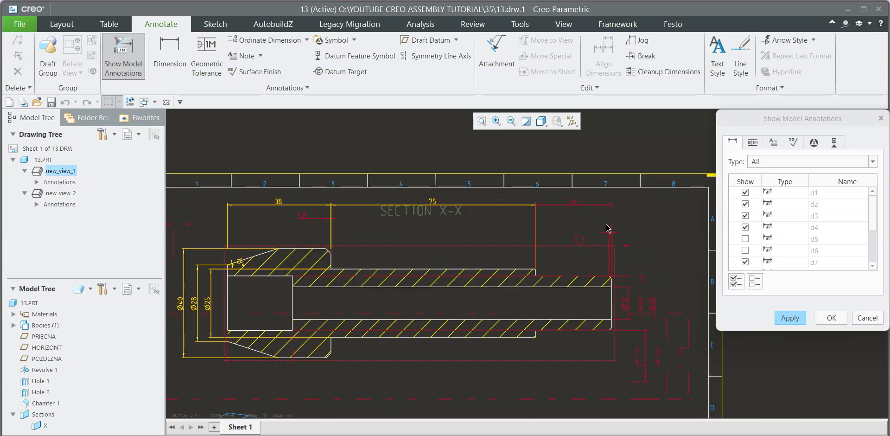
Include the Ø12, both Ø20 and the 24 length dimensions, and apply the chosen annotations to the section view.
scroll(626, 285, "up", 3)
left_click(650, 325)
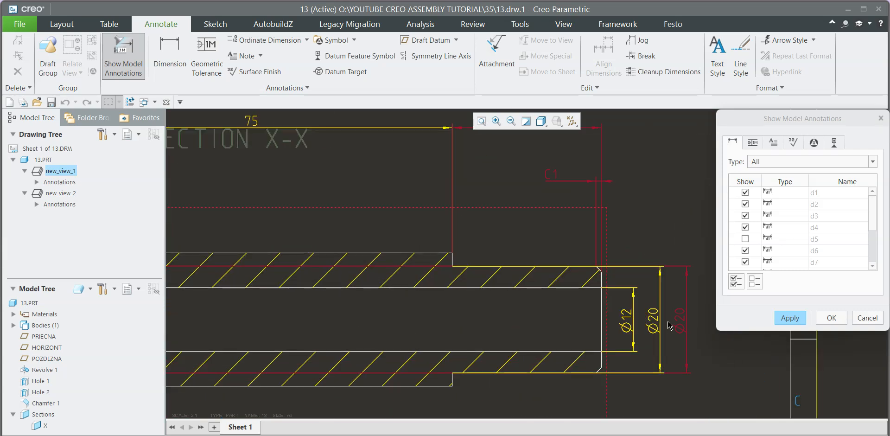
scroll(409, 268, "down", 4)
scroll(376, 253, "up", 5)
scroll(406, 249, "down", 3)
middle_click_drag(424, 249, 392, 231)
scroll(377, 341, "down", 2)
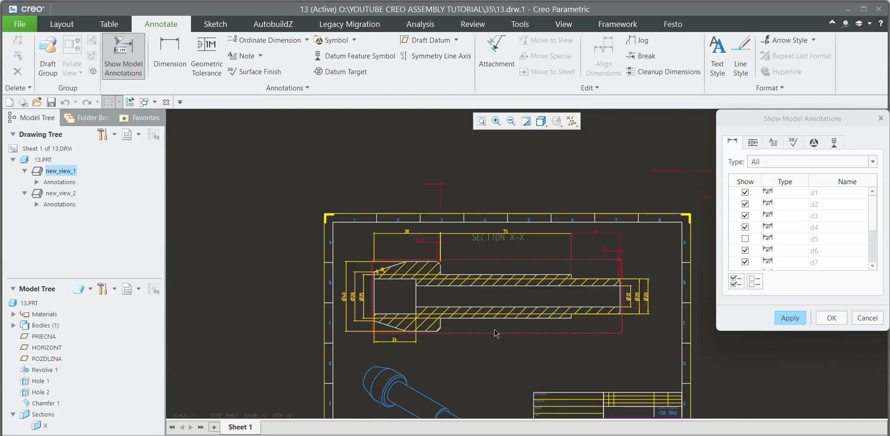
left_click(790, 317)
left_click(831, 318)
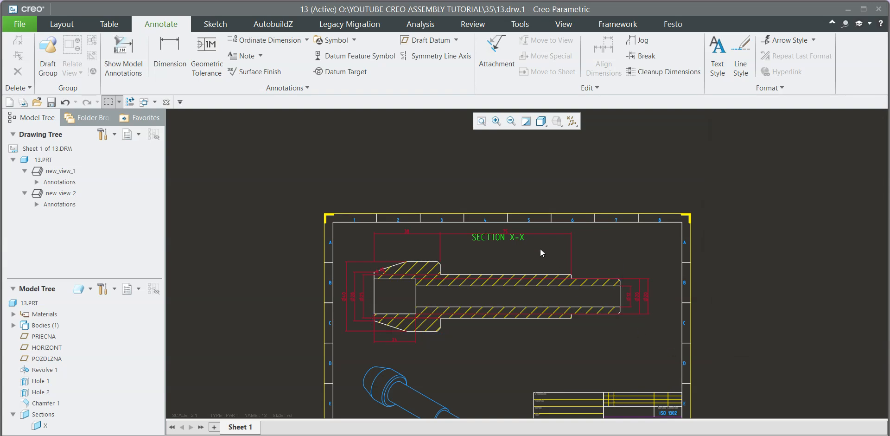
Move the 38 length dimension from above the shaft head to below the 24 length dimension.
scroll(496, 260, "up", 3)
scroll(482, 250, "down", 2)
middle_click_drag(461, 237, 455, 217)
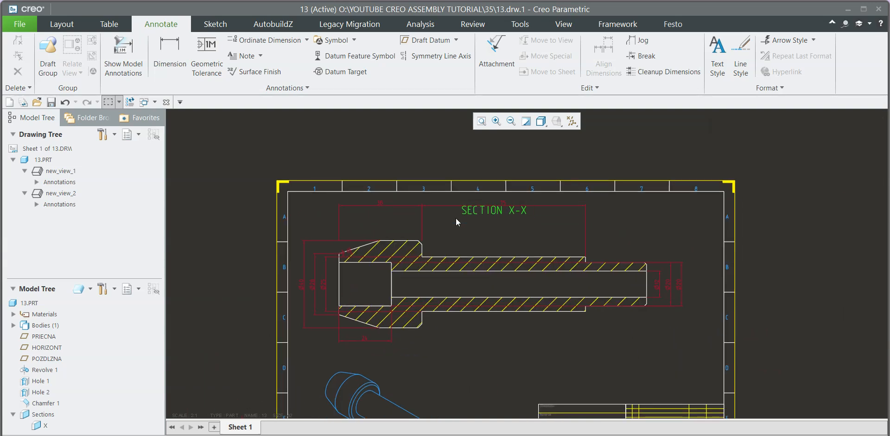
left_click(383, 207)
left_click_drag(383, 207, 383, 223)
scroll(346, 240, "up", 2)
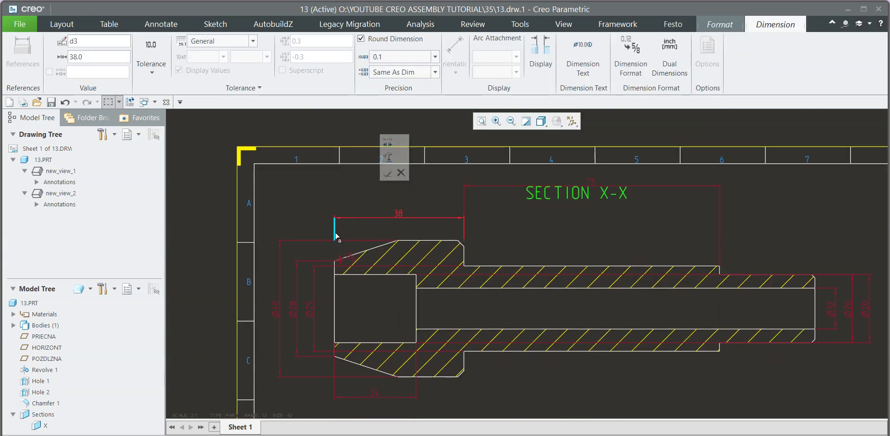
scroll(395, 254, "down", 3)
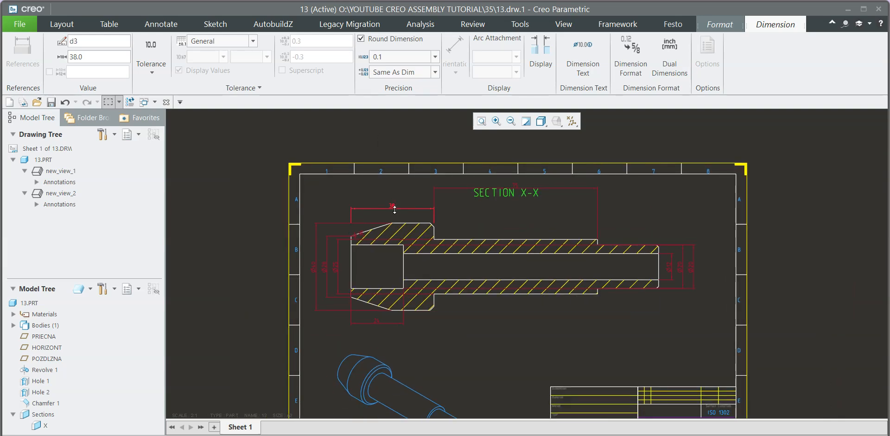
left_click_drag(393, 243, 400, 337)
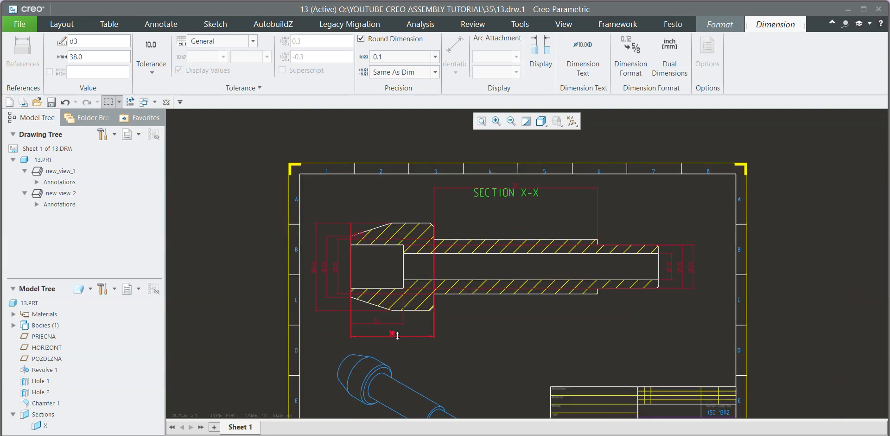
Shorten the 38 dimension's extension lines so they start at the lower edge of the shaft head.
left_click_drag(356, 267, 356, 304)
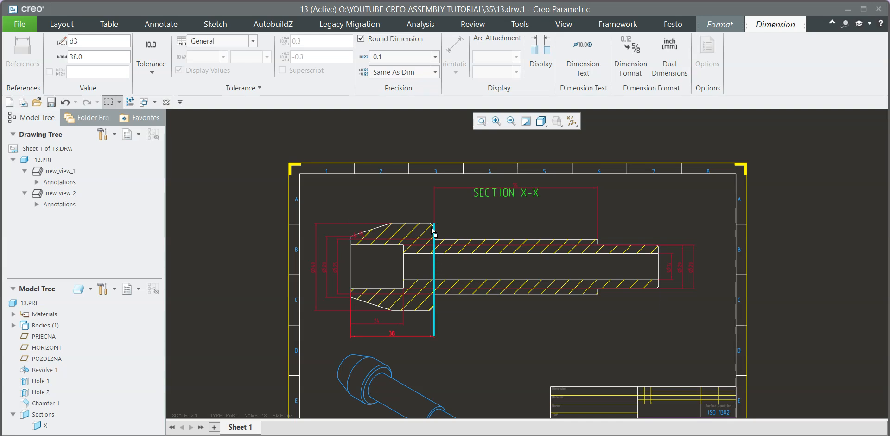
left_click(524, 124)
scroll(399, 323, "down", 3)
middle_click_drag(402, 324, 404, 299)
left_click(565, 335)
scroll(532, 325, "up", 2)
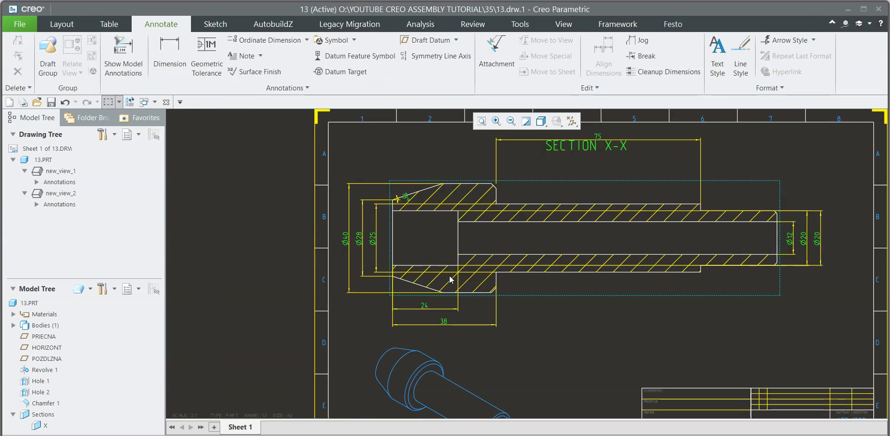
Move the Ø25 diameter dimension from the tapered head to the small end, outside the Ø20 dimensions.
scroll(394, 273, "down", 4)
scroll(478, 271, "up", 1)
middle_click_drag(501, 278, 430, 299)
scroll(478, 279, "up", 1)
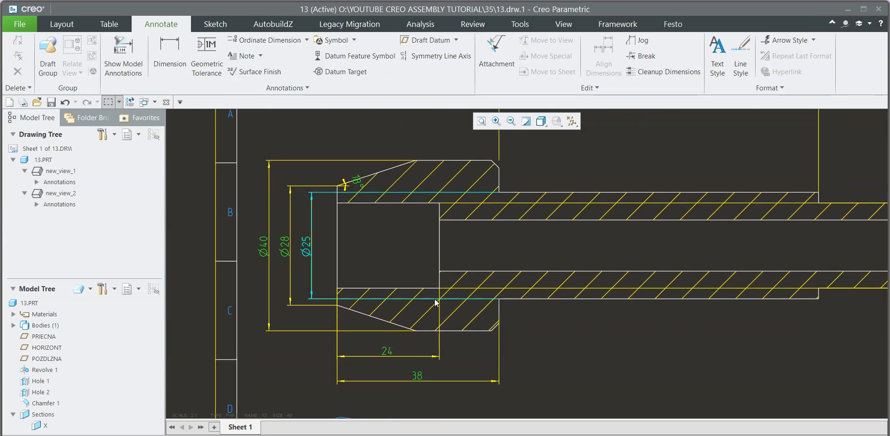
scroll(430, 302, "up", 2)
left_click(288, 272)
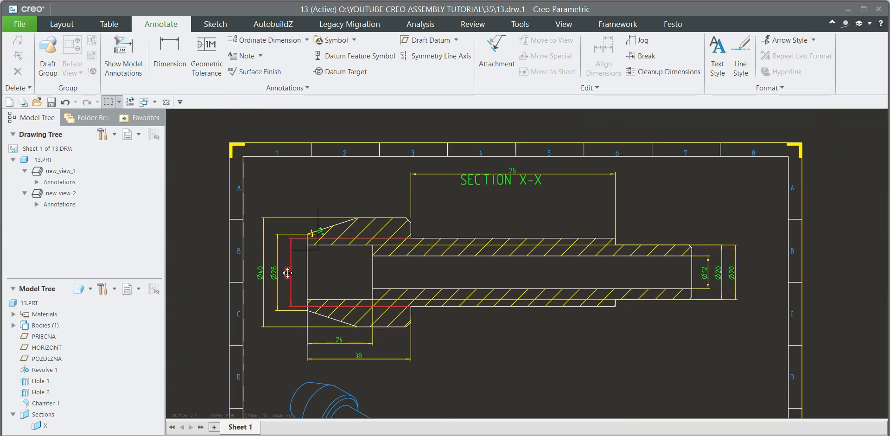
left_click_drag(287, 272, 755, 273)
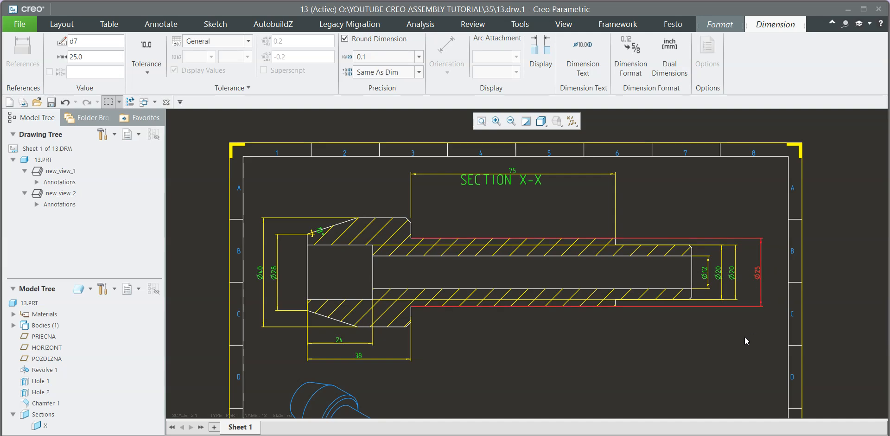
left_click(746, 338)
Shorten both Ø25 extension lines so they begin near the shoulder of the Ø25 section.
left_click(415, 239)
left_click_drag(411, 239, 627, 245)
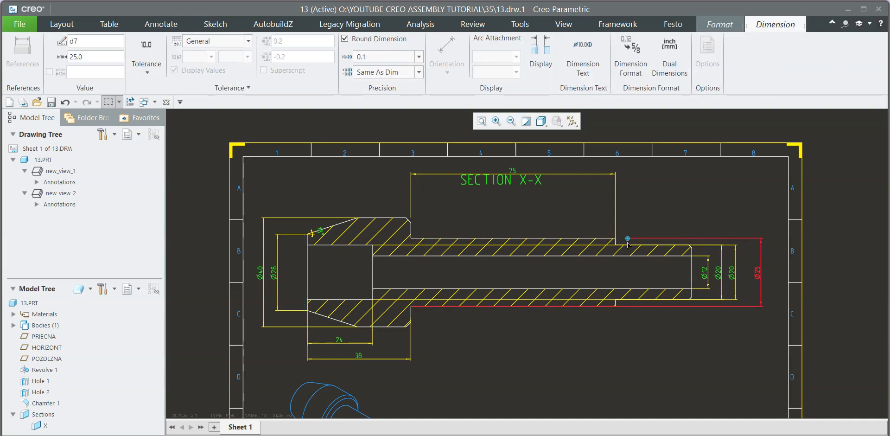
left_click_drag(408, 306, 639, 307)
left_click(740, 314)
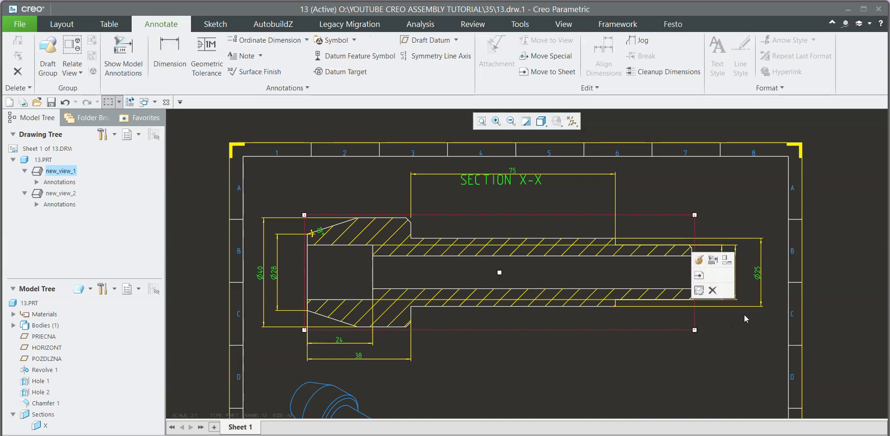
Move the Ø12 bore dimension to the tapered head end and shorten both extension lines to the start of the bore.
left_click(707, 278)
left_click_drag(704, 274, 298, 283)
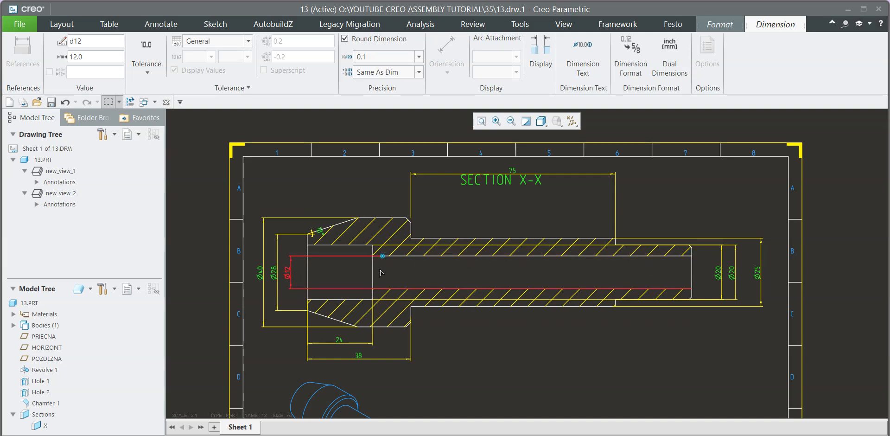
left_click_drag(689, 288, 380, 295)
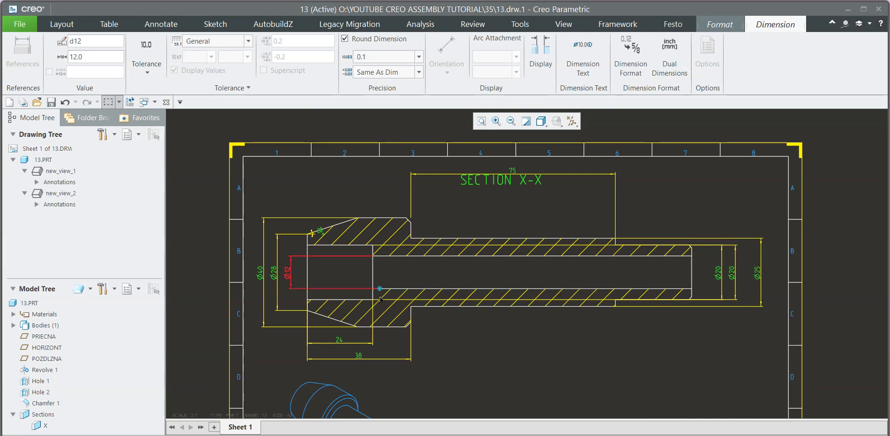
left_click(685, 374)
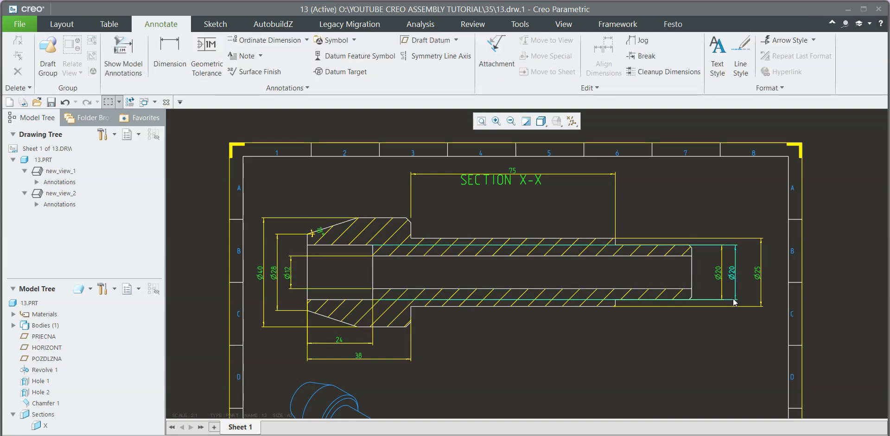
Shorten the outer Ø20 dimension's extension lines to the shaft's small end and move the Ø25 dimension closer to the Ø20 ones.
left_click(718, 274)
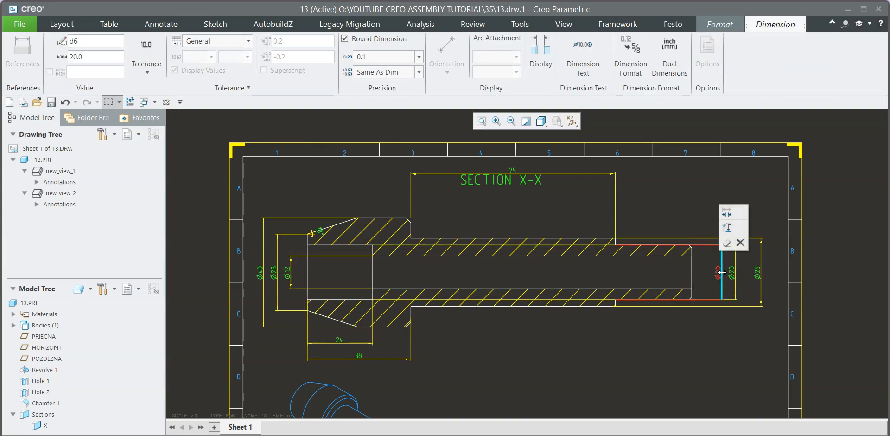
left_click_drag(618, 244, 690, 244)
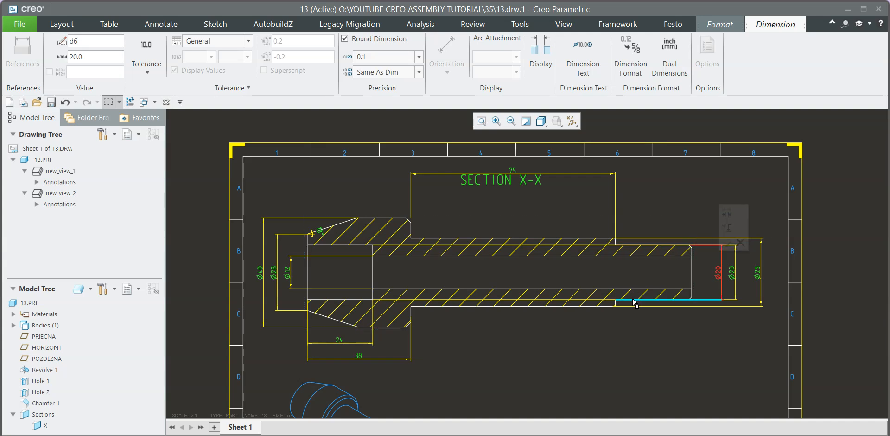
left_click_drag(616, 299, 675, 299)
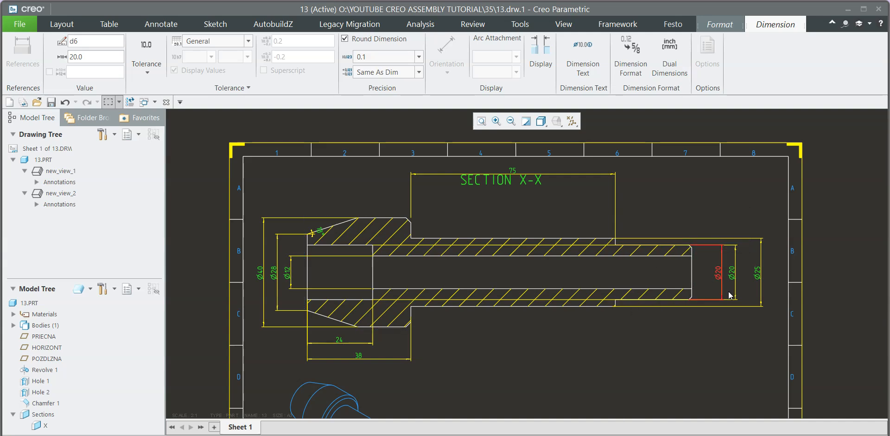
left_click(766, 276)
left_click(757, 274)
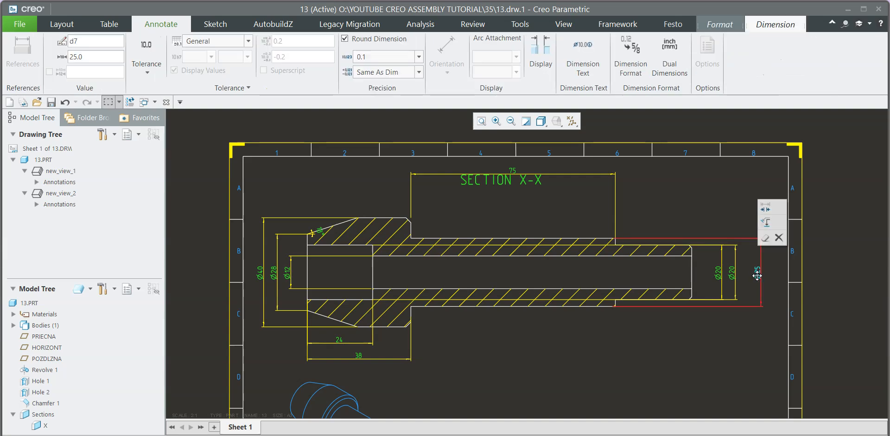
left_click(765, 320)
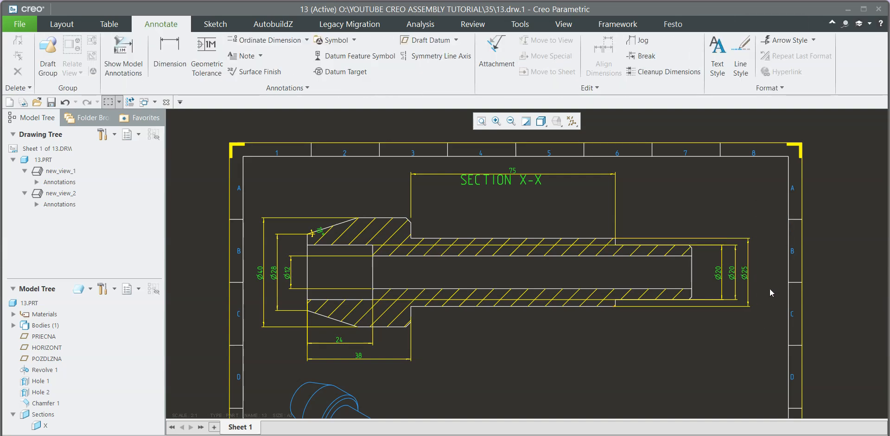
Move the Ø20 counterbore dimension from the small end of the shaft to the tapered head end.
scroll(769, 288, "down", 2)
left_click(689, 273)
scroll(705, 278, "up", 5)
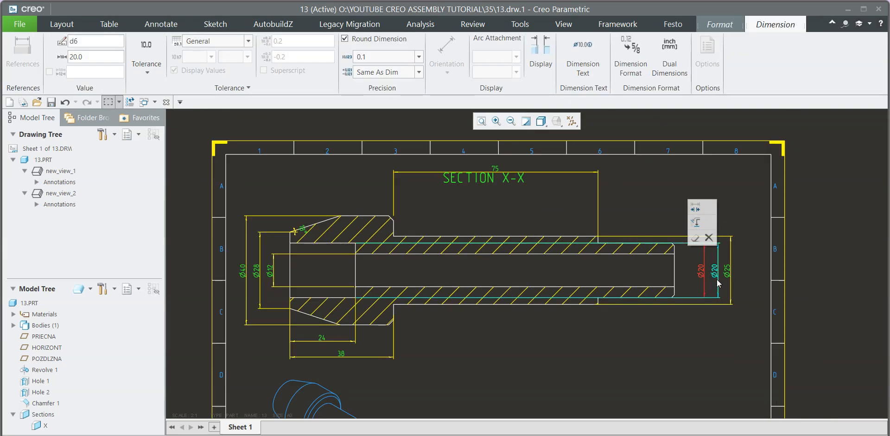
left_click(702, 334)
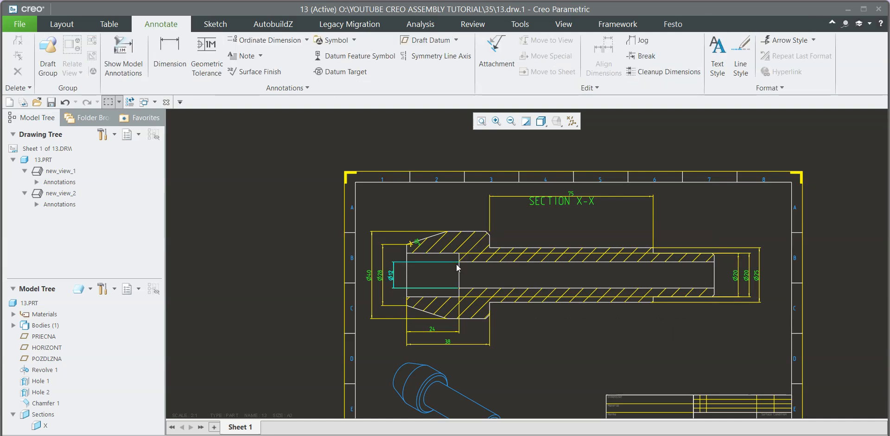
scroll(456, 263, "down", 1)
scroll(453, 269, "up", 1)
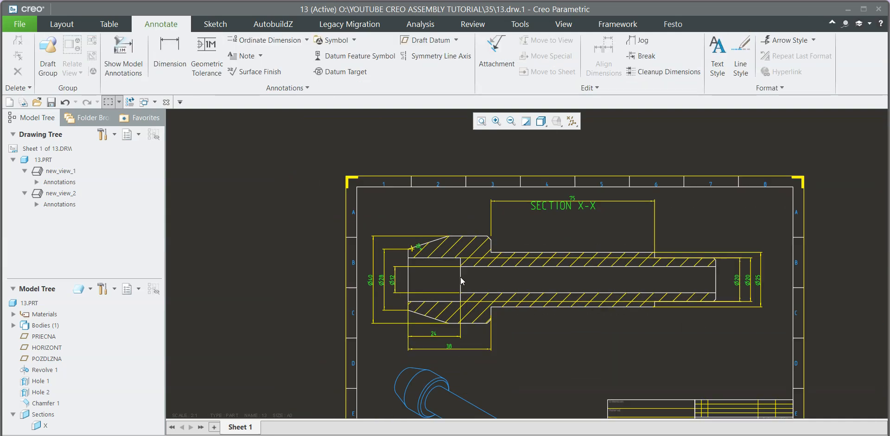
left_click(737, 281)
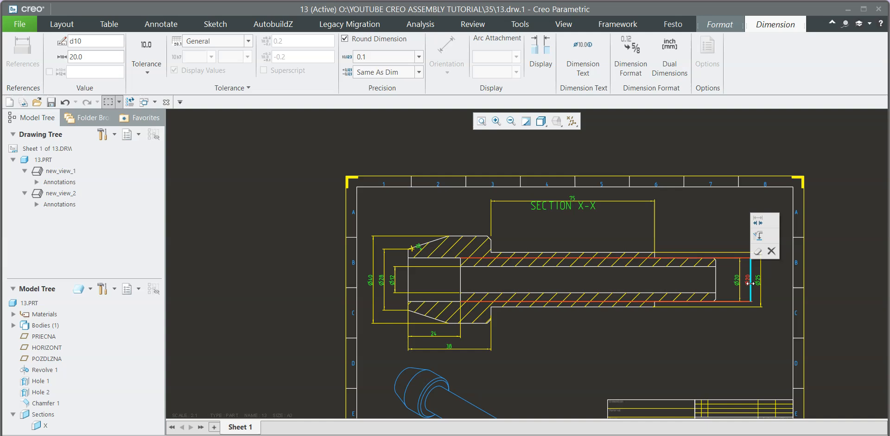
left_click(415, 290)
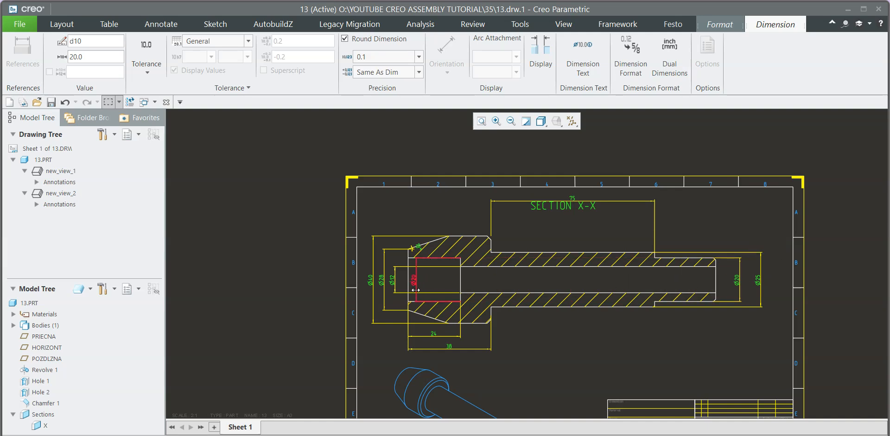
scroll(392, 285, "up", 4)
left_click(383, 297)
Place the Ø12 dimension inside the counterbore, beside the start of the Ø12 bore.
left_click_drag(374, 274, 508, 276)
left_click(474, 280)
scroll(471, 281, "down", 2)
scroll(403, 279, "up", 1)
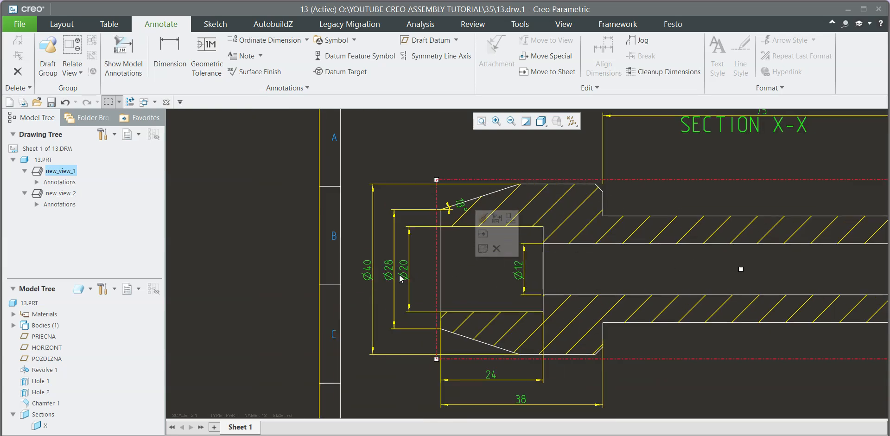
Adjust the Ø20 and Ø28 dimensions at the tapered head for even spacing alongside the Ø40 dimension.
left_click(415, 272)
scroll(432, 278, "down", 2)
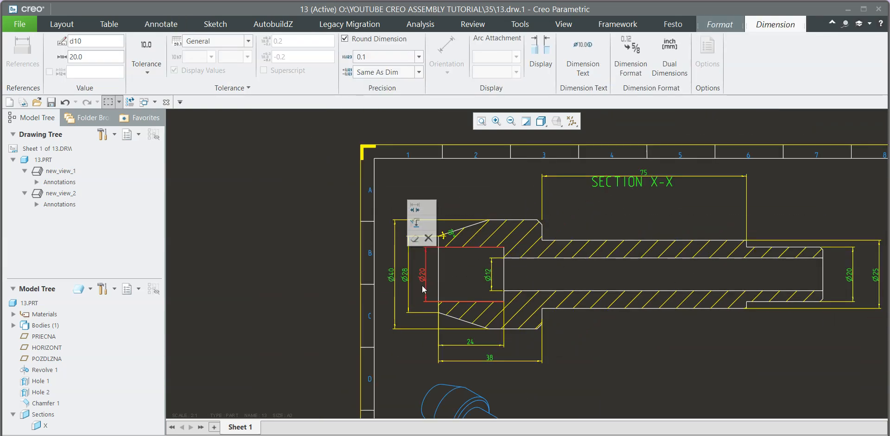
left_click(412, 278)
left_click(396, 287)
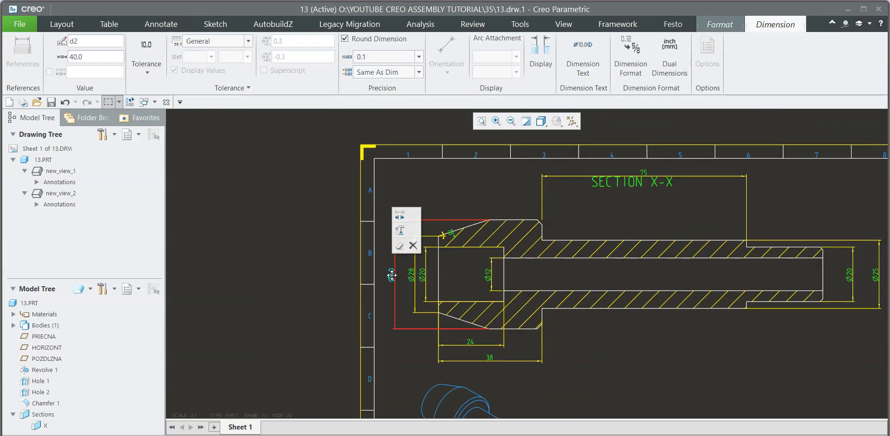
left_click(412, 275)
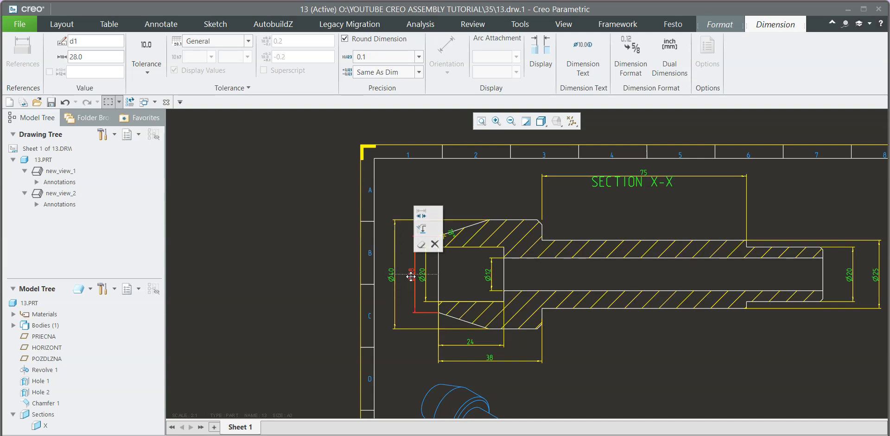
left_click(417, 173)
Reposition the 18° taper angle dimension with a larger arc and its text inside the counterbore area.
scroll(436, 250, "up", 4)
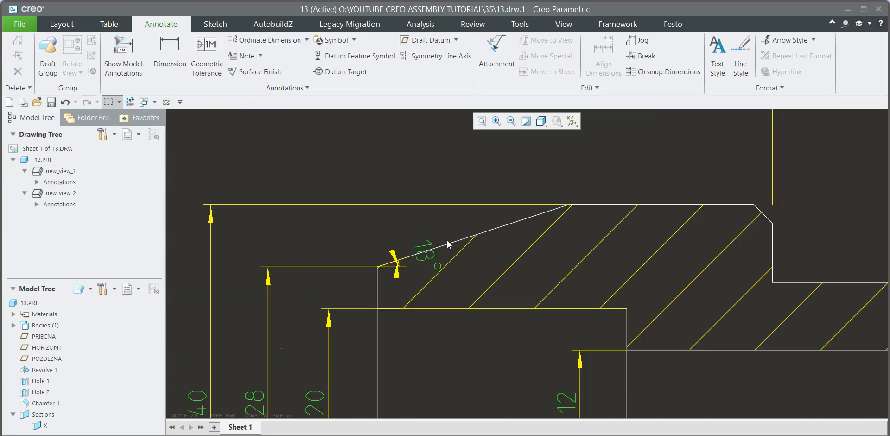
left_click(431, 260)
left_click_drag(430, 259, 537, 329)
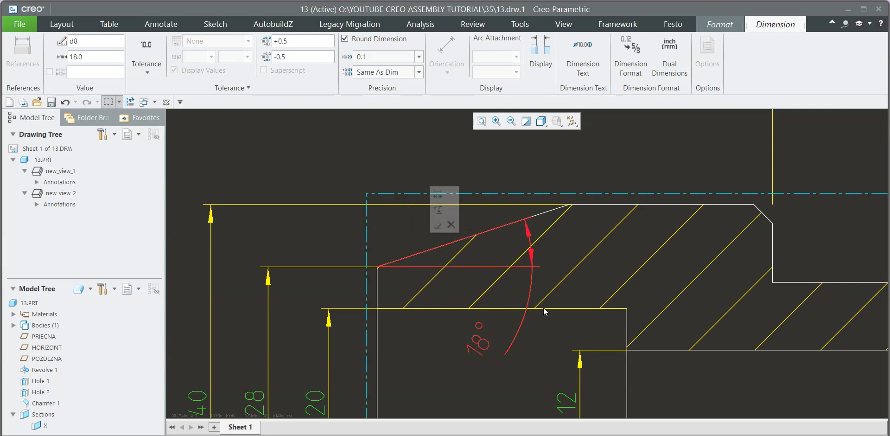
left_click(544, 163)
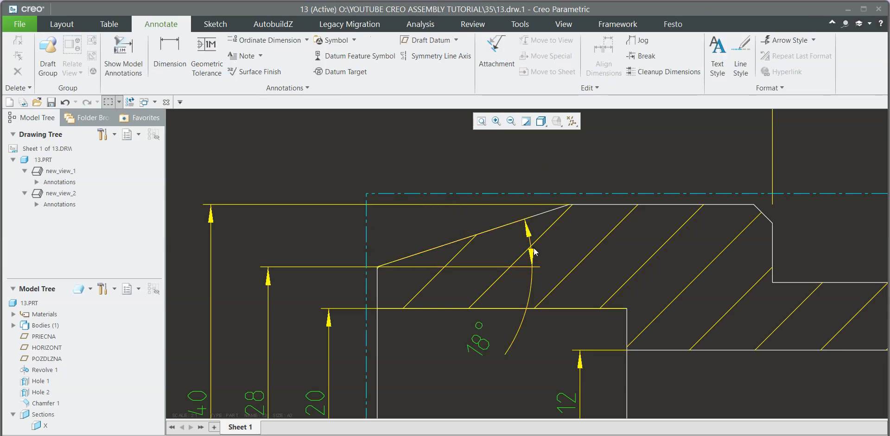
Flip the arrow direction of the 18° taper angle dimension.
left_click(528, 234)
left_click(496, 189)
left_click(482, 346)
left_click(541, 54)
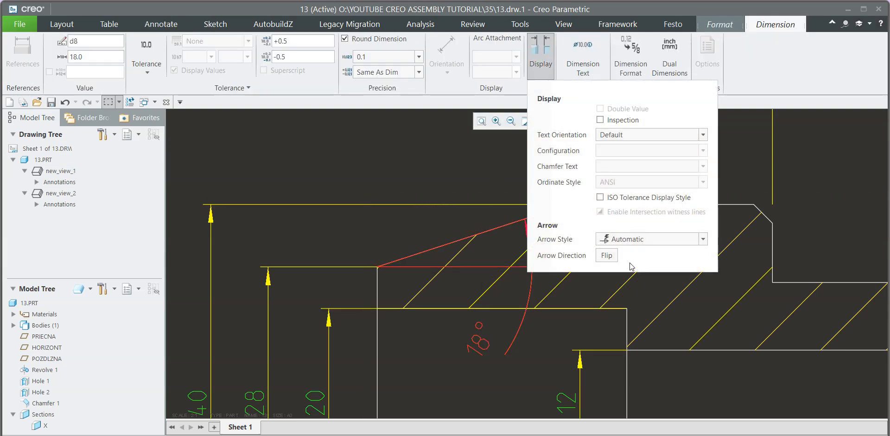
left_click(480, 186)
scroll(510, 204, "down", 4)
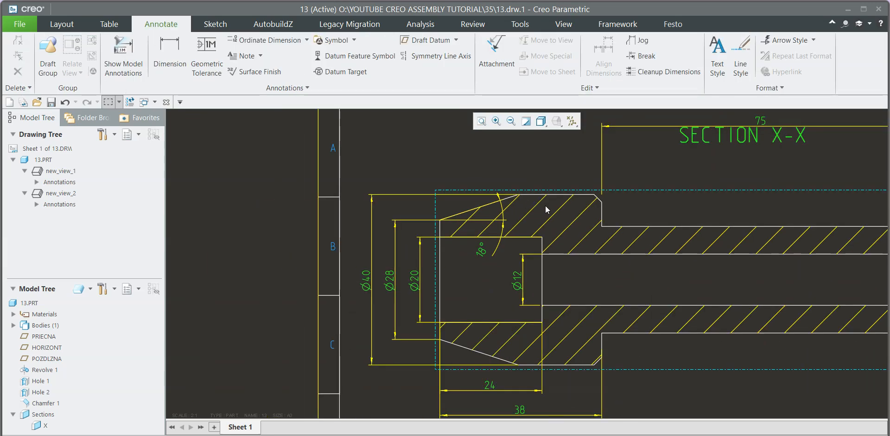
Enclose the Ø28 dimension at the tapered head in parentheses by extending its prefix and suffix.
middle_click_drag(422, 237, 373, 212)
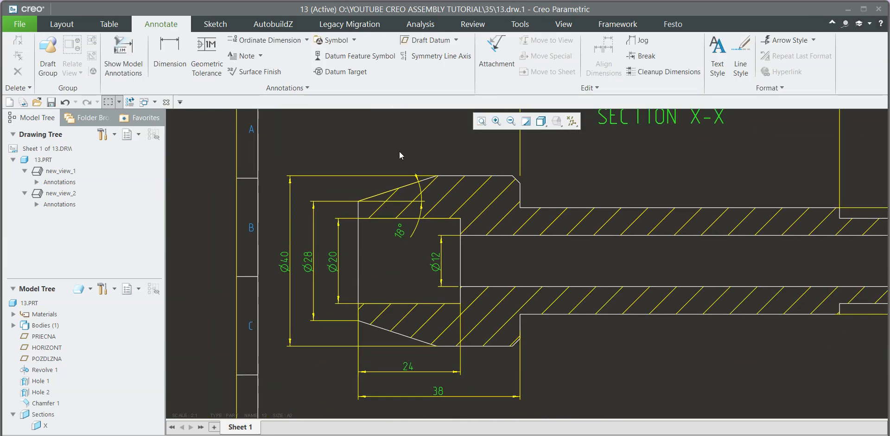
middle_click_drag(399, 152, 403, 158)
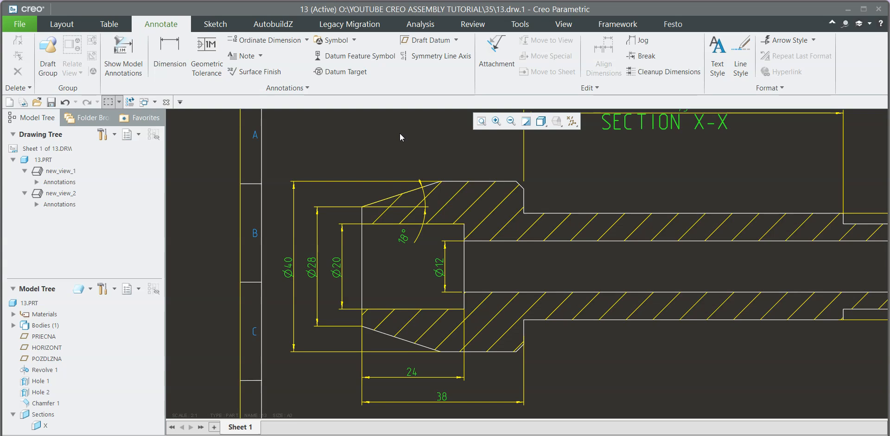
left_click(312, 268)
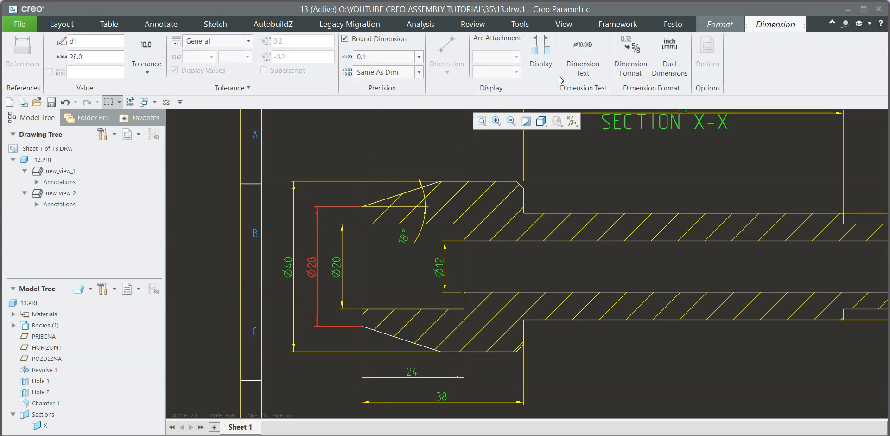
left_click(577, 68)
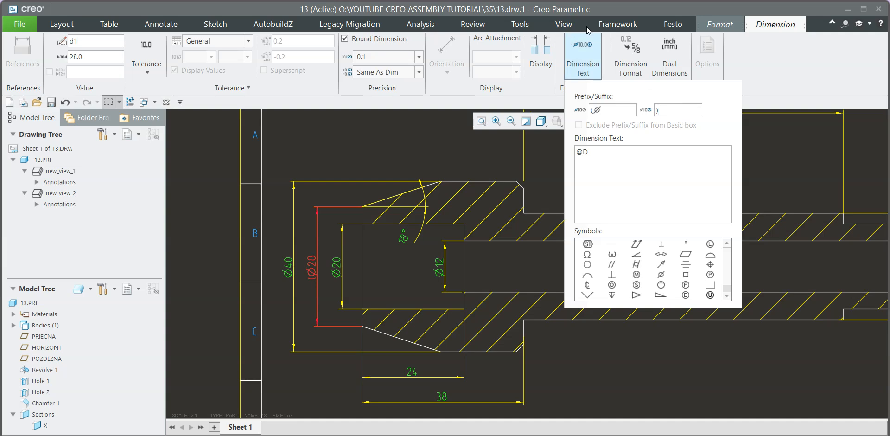
left_click(410, 124)
Enclose the Ø40 head diameter dimension in parentheses as well.
left_click(294, 274)
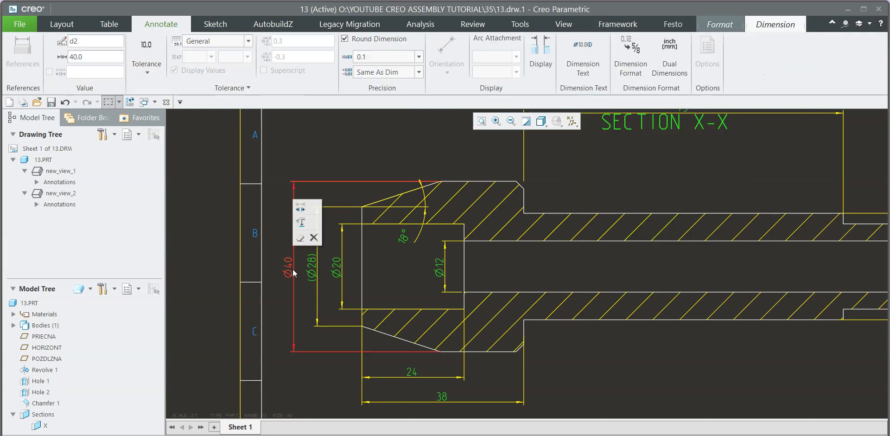
left_click(583, 53)
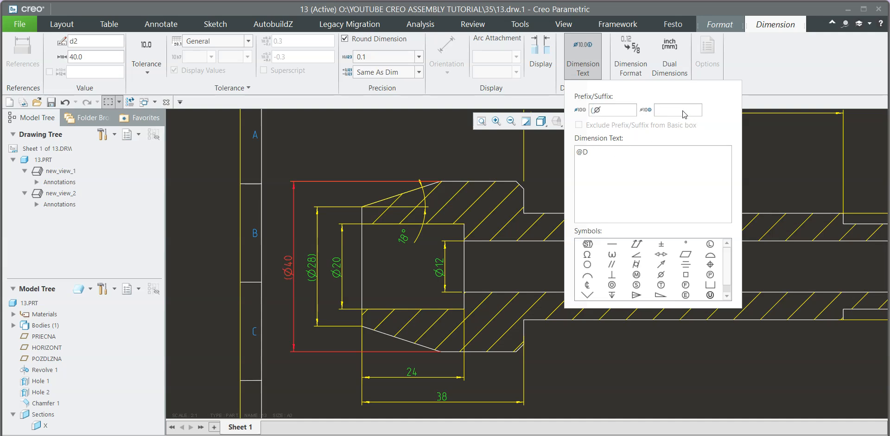
left_click(357, 144)
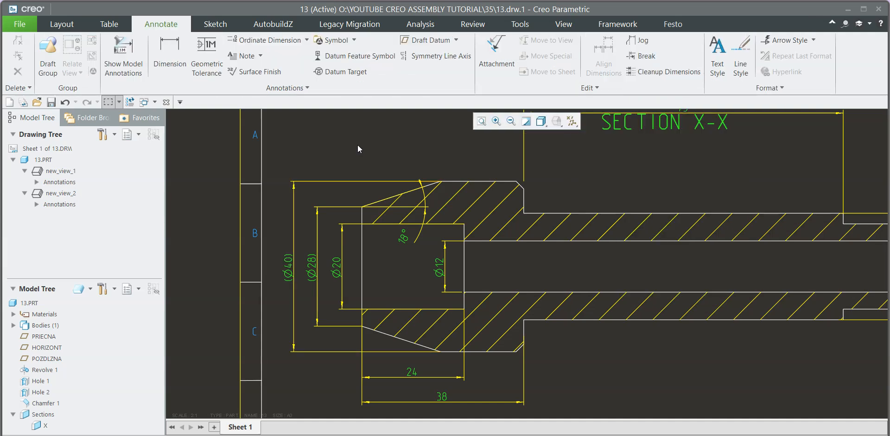
Remove the parentheses from the Ø40 dimension, leaving only the diameter symbol as its prefix.
scroll(364, 157, "up", 1)
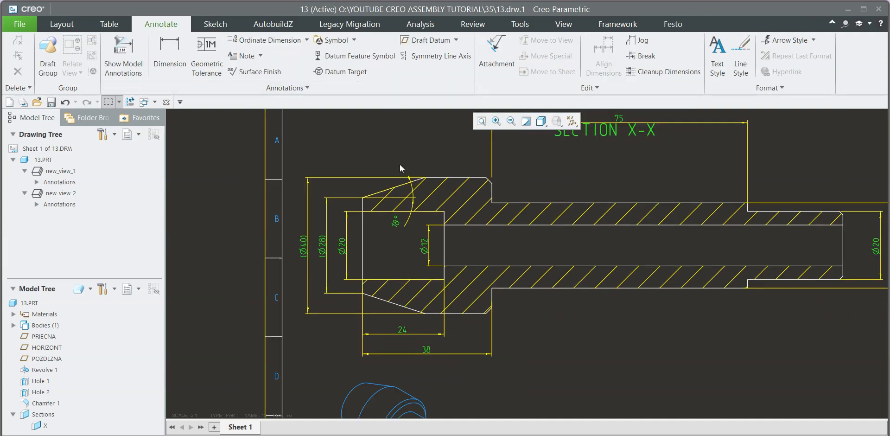
scroll(405, 257, "down", 2)
left_click(318, 259)
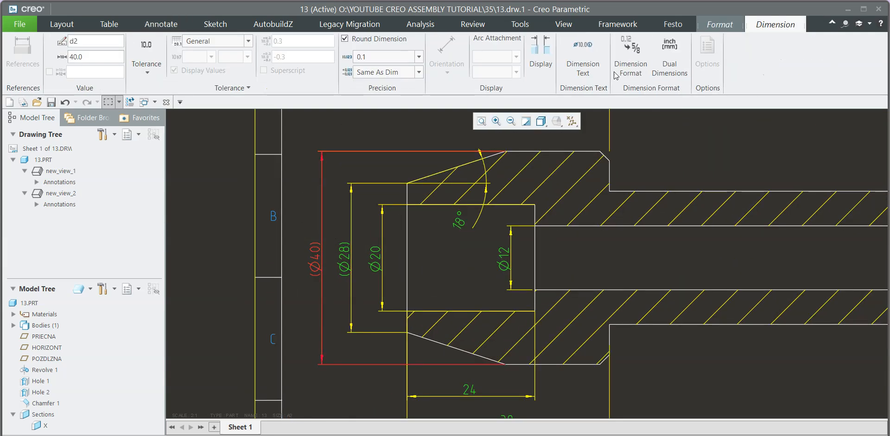
left_click(582, 54)
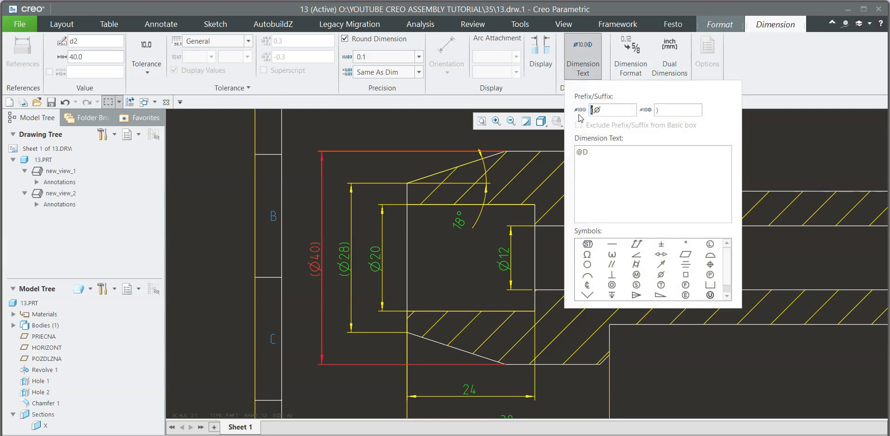
left_click(676, 111)
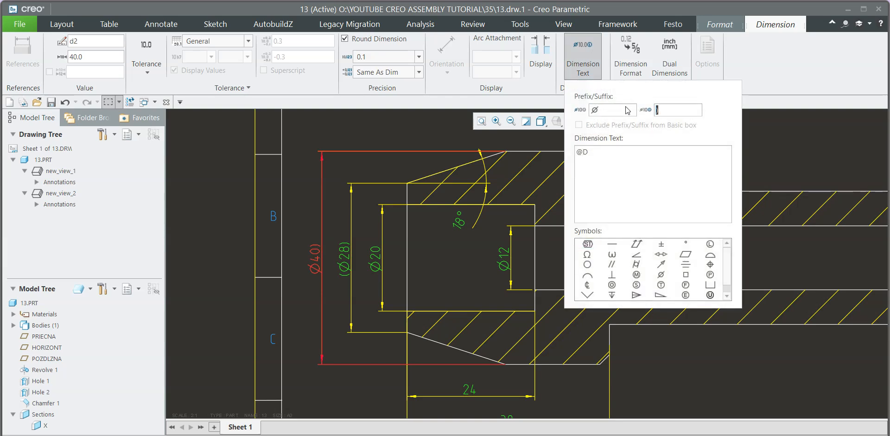
left_click(299, 188)
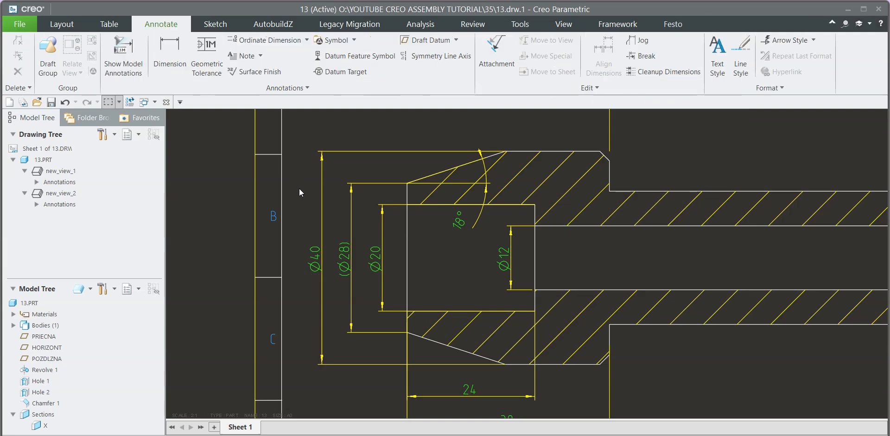
Move the 75 length dimension closer to the shaft, clear of the SECTION X-X title.
scroll(310, 225, "down", 2)
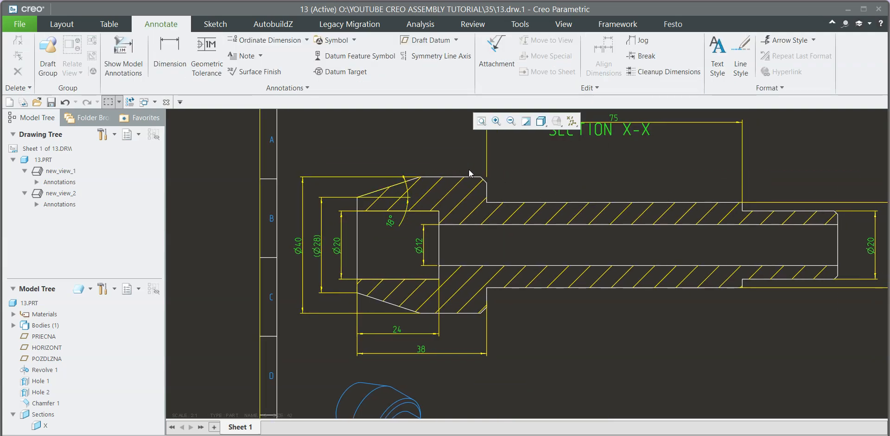
scroll(469, 176, "down", 2)
middle_click_drag(472, 261, 462, 240)
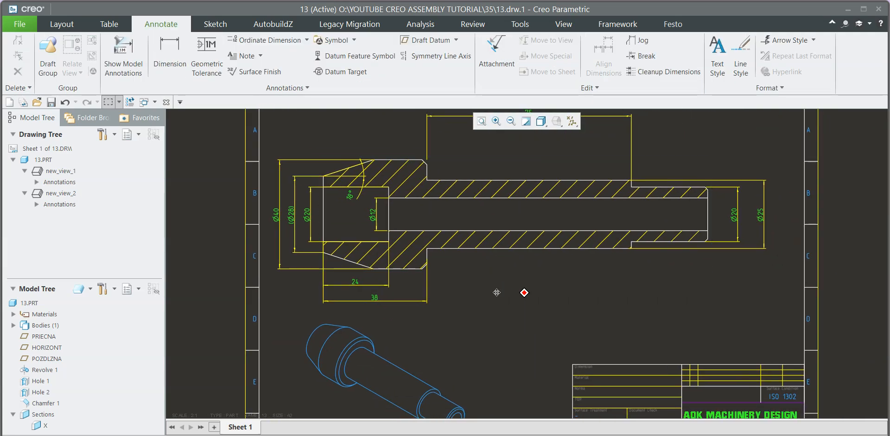
middle_click_drag(497, 292, 531, 304)
scroll(574, 308, "down", 3)
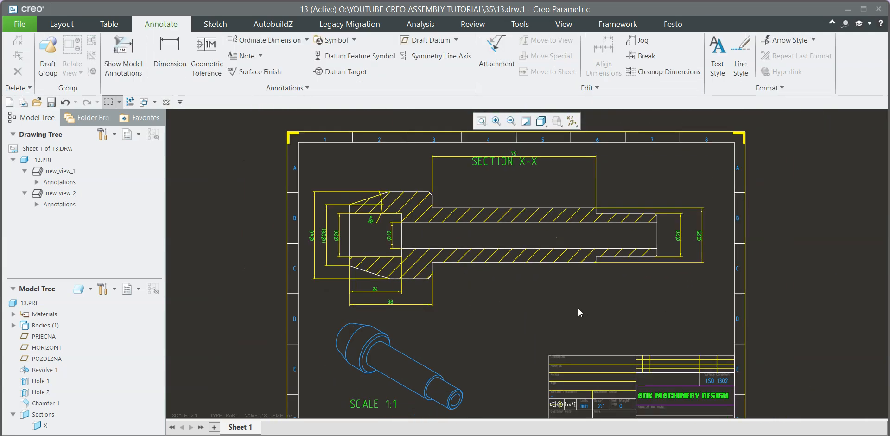
left_click(533, 157)
left_click_drag(535, 162, 441, 190)
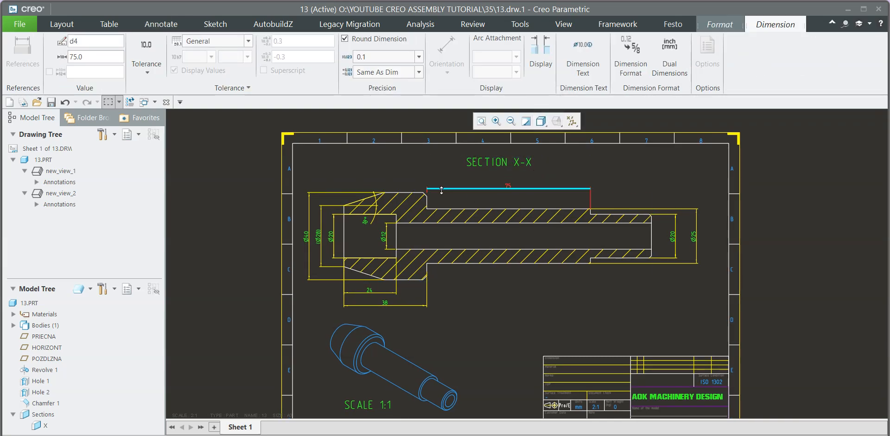
scroll(440, 191, "up", 3)
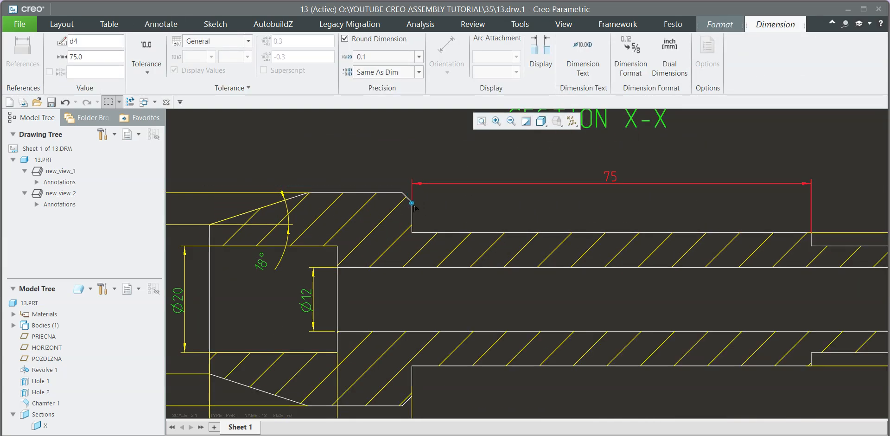
scroll(491, 222, "down", 2)
scroll(760, 208, "down", 2)
left_click(747, 211)
middle_click_drag(730, 207, 676, 196)
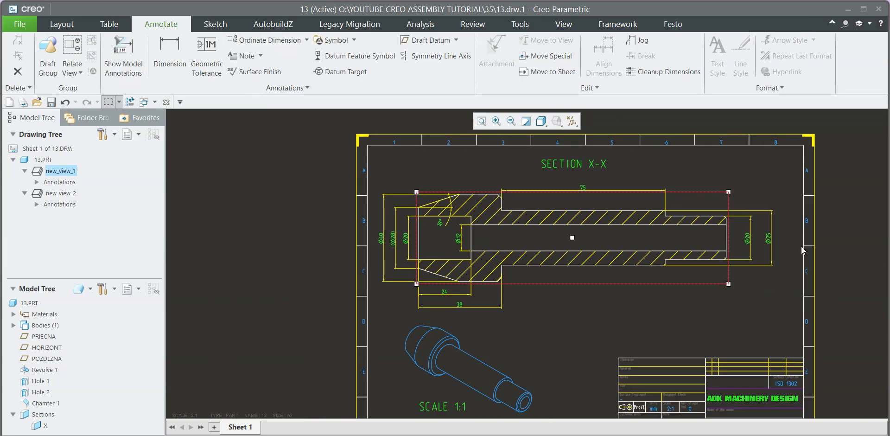
left_click(800, 247)
Show axis A_1 as the centerline of the section view and turn off the datum display to hide its name.
left_click(123, 58)
scroll(572, 280, "up", 2)
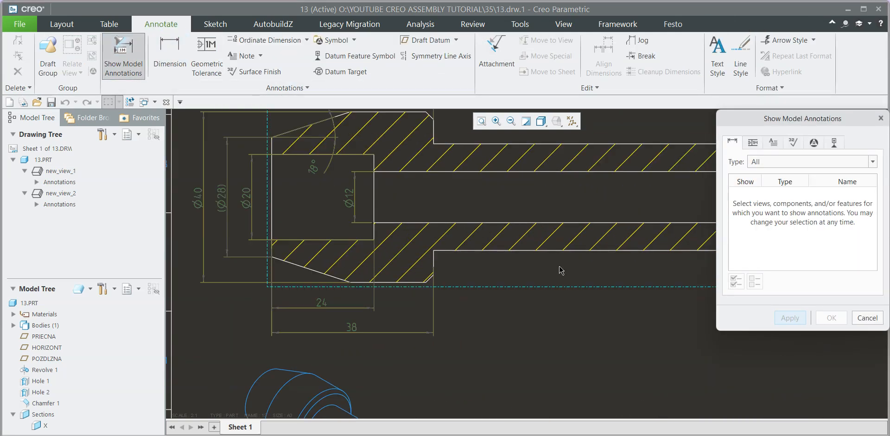
left_click(573, 282)
left_click(835, 142)
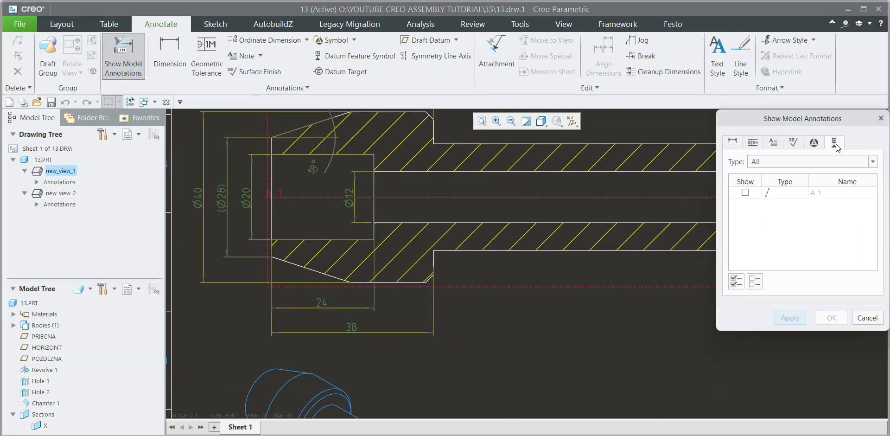
left_click(523, 198)
scroll(490, 240, "down", 2)
left_click(790, 317)
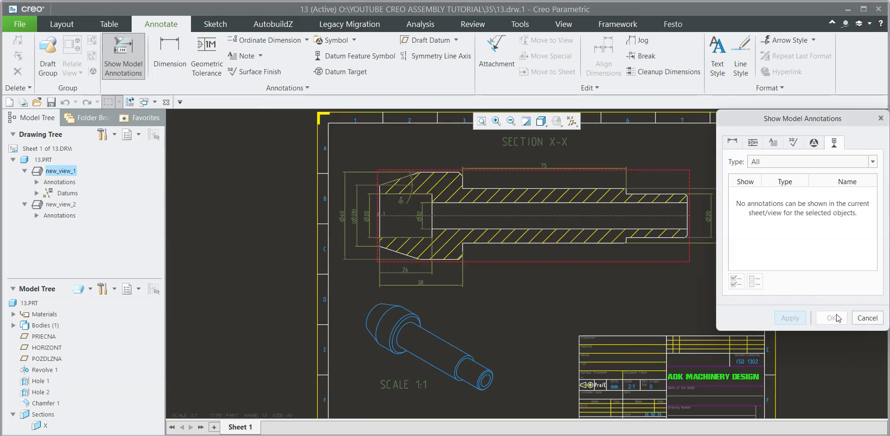
left_click(866, 317)
left_click(573, 121)
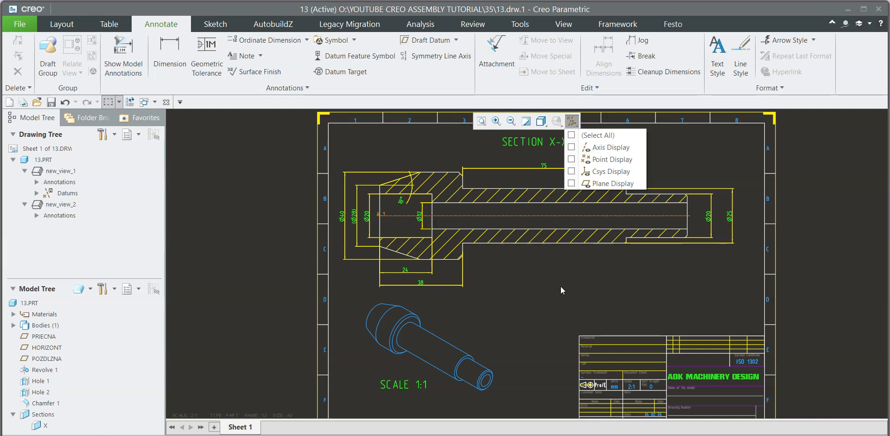
Examine the dimensioned section view for missing dimensions and annotations.
scroll(531, 277, "down", 3)
scroll(497, 263, "up", 5)
scroll(518, 290, "down", 2)
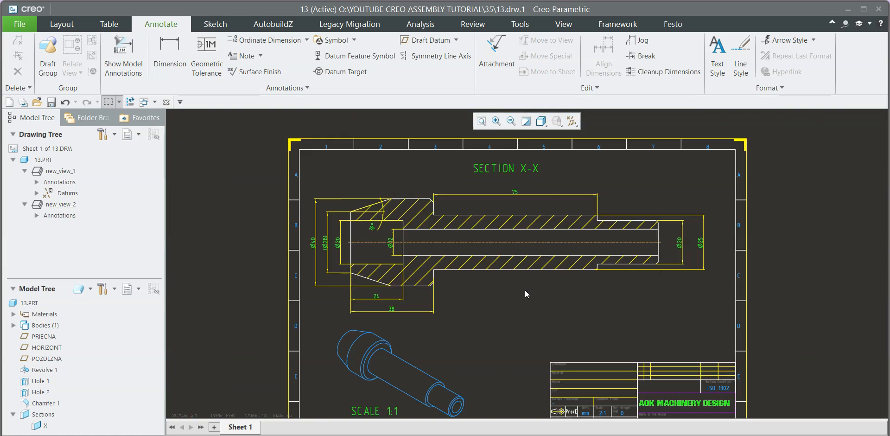
middle_click_drag(575, 291, 527, 279)
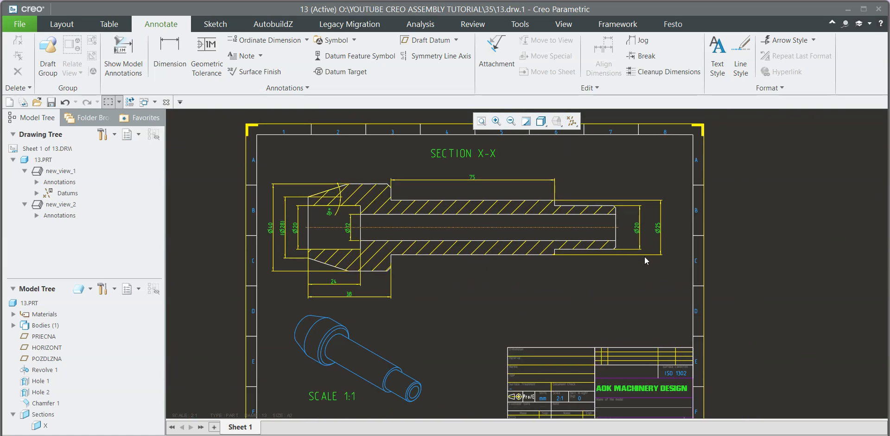
scroll(591, 221, "up", 2)
scroll(571, 177, "down", 3)
scroll(377, 205, "up", 2)
scroll(381, 214, "down", 2)
middle_click_drag(434, 222, 440, 241)
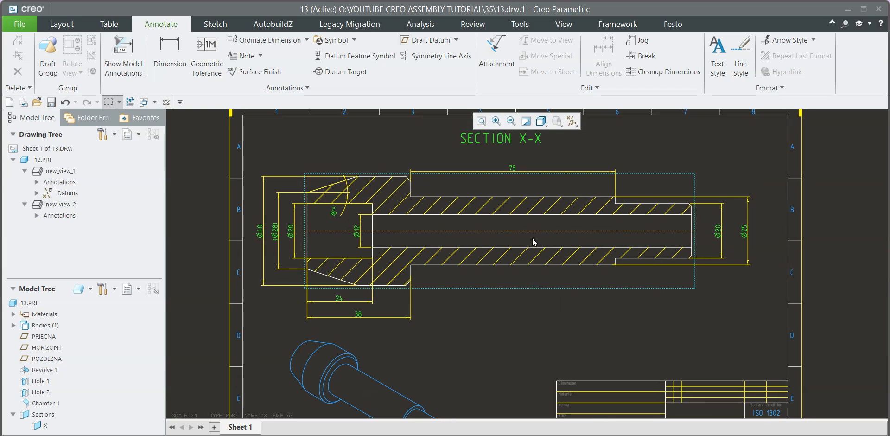
scroll(547, 211, "down", 2)
scroll(444, 163, "up", 2)
scroll(452, 183, "down", 2)
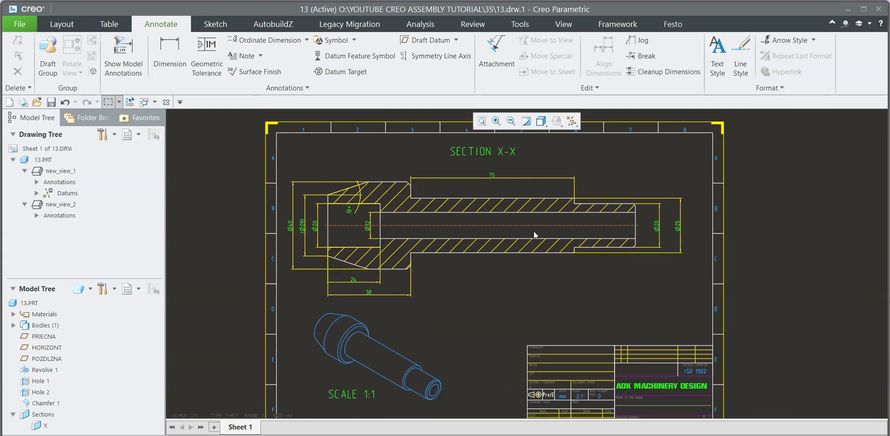
middle_click_drag(559, 233, 523, 234)
Dimension the horizontal width of the chamfer at the small end of the shaft, placing the text above and beyond the end face.
left_click(194, 51)
scroll(603, 210, "up", 5)
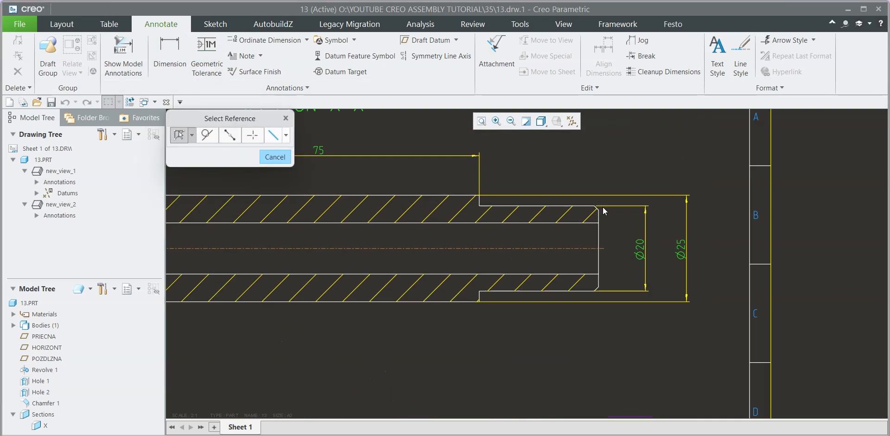
left_click(574, 203)
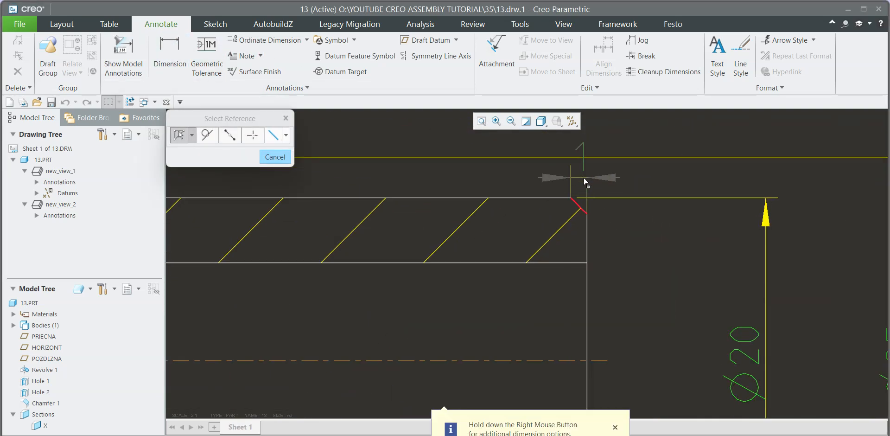
scroll(587, 154, "down", 1)
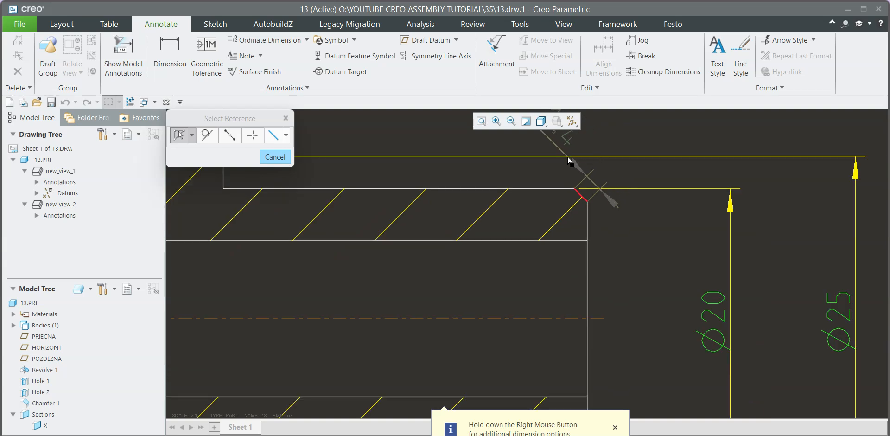
middle_click(583, 172)
mouse_move(576, 154)
left_mouse_down()
mouse_move(601, 155)
mouse_move(621, 212)
mouse_move(611, 139)
mouse_move(627, 123)
mouse_move(648, 164)
mouse_move(622, 135)
mouse_move(624, 142)
left_mouse_up()
scroll(640, 191, "up", 3)
scroll(648, 179, "down", 3)
left_click(664, 161)
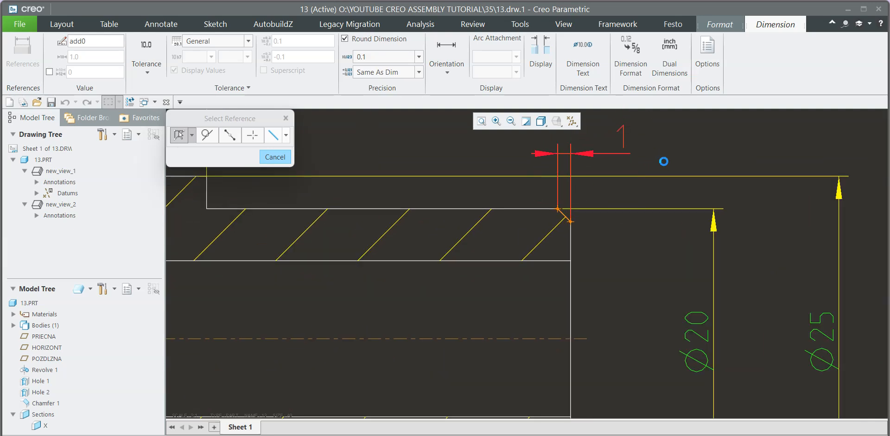
left_click(624, 145)
Extend the small-end chamfer dimension's text with x45° and add 2x on a second line.
left_click(582, 54)
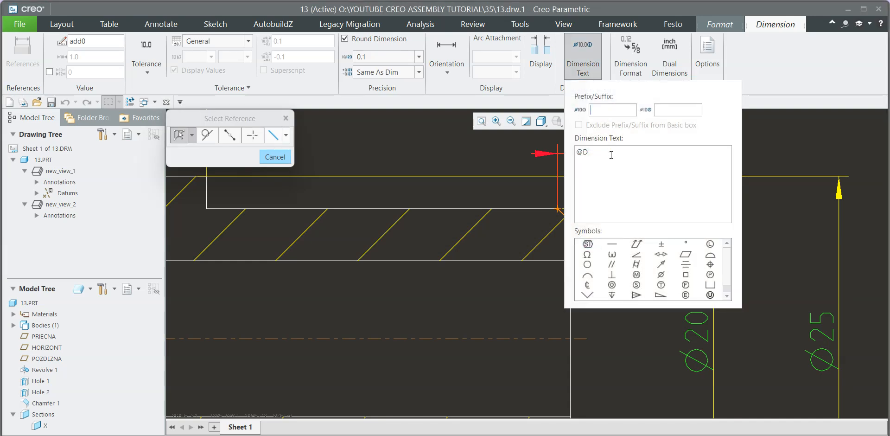
type("x45")
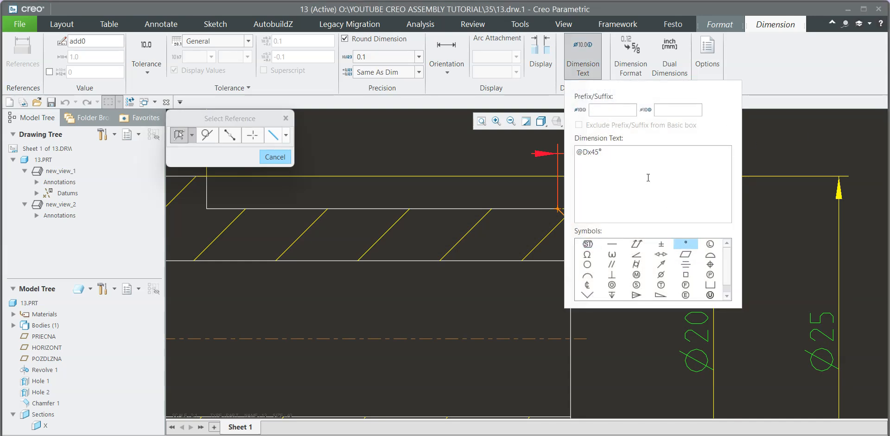
left_click(785, 145)
scroll(601, 199, "up", 2)
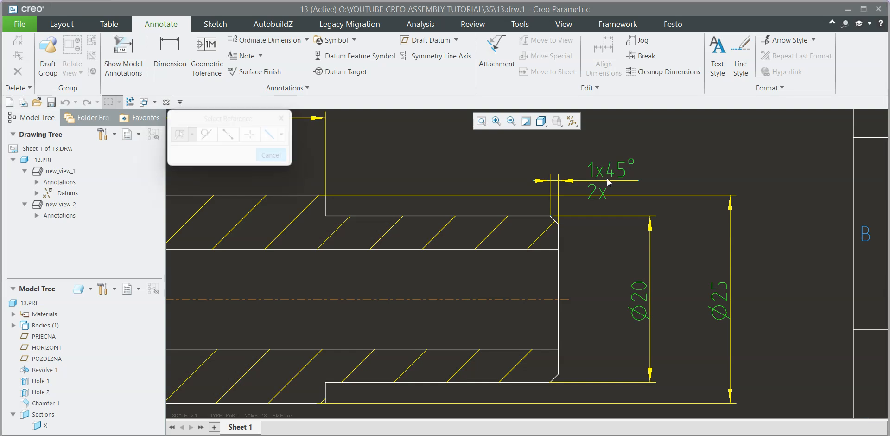
Examine the small-end chamfer dimension text and how it sits against the neighbouring diameter extension lines.
left_click(601, 194)
left_click(724, 169)
scroll(682, 179, "up", 2)
scroll(682, 180, "up", 3)
scroll(528, 266, "down", 4)
scroll(481, 271, "up", 3)
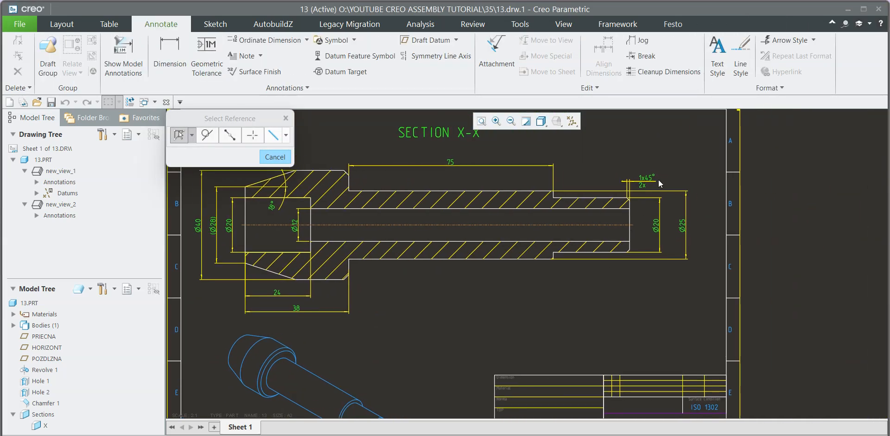
scroll(691, 210, "down", 4)
scroll(666, 188, "up", 2)
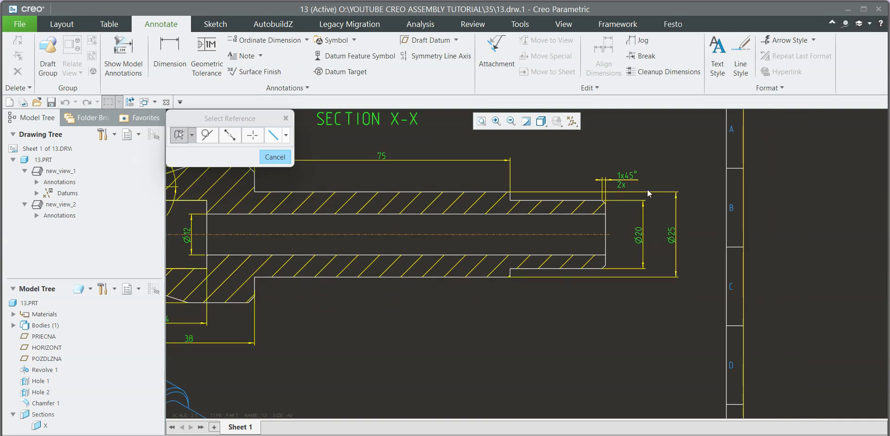
scroll(619, 206, "down", 2)
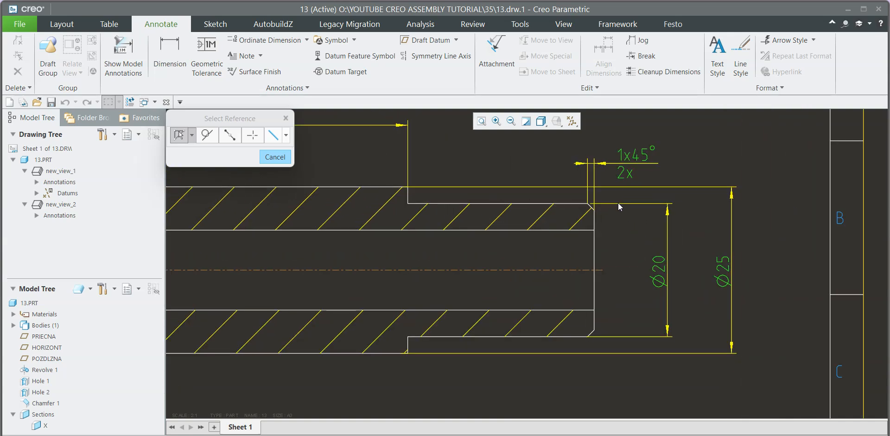
scroll(618, 202, "down", 2)
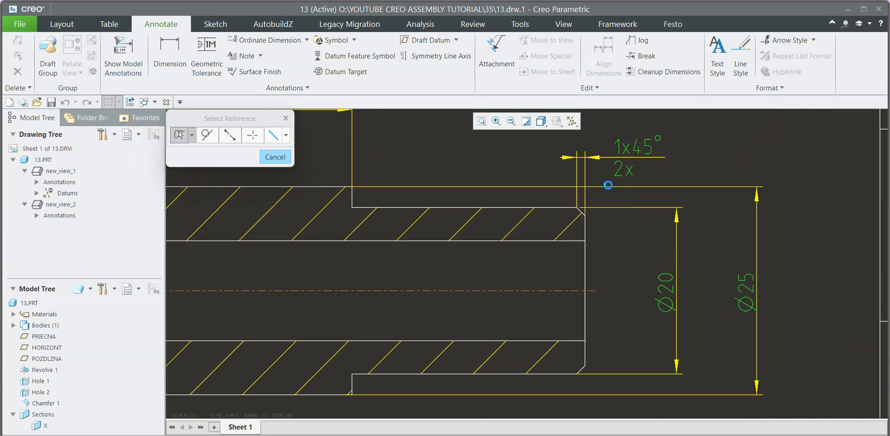
Break the upper extension line of the Ø25 dimension where it crosses the small-end chamfer dimension's extension lines.
middle_click(722, 158)
left_click(625, 188)
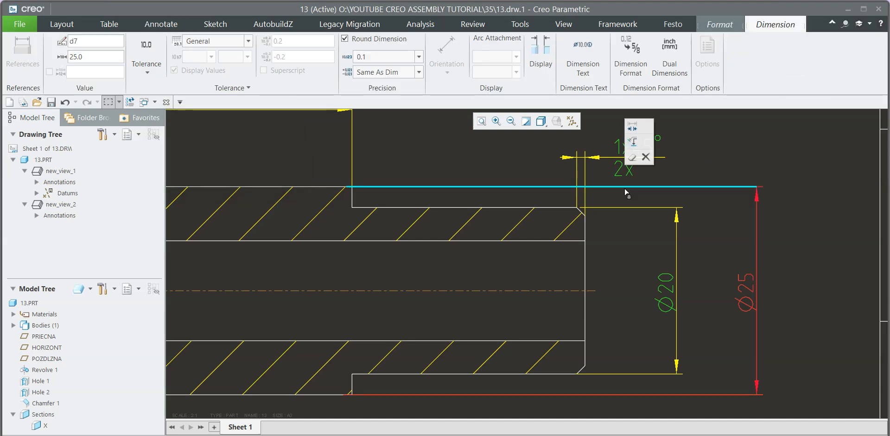
right_click(600, 187)
left_click(633, 215)
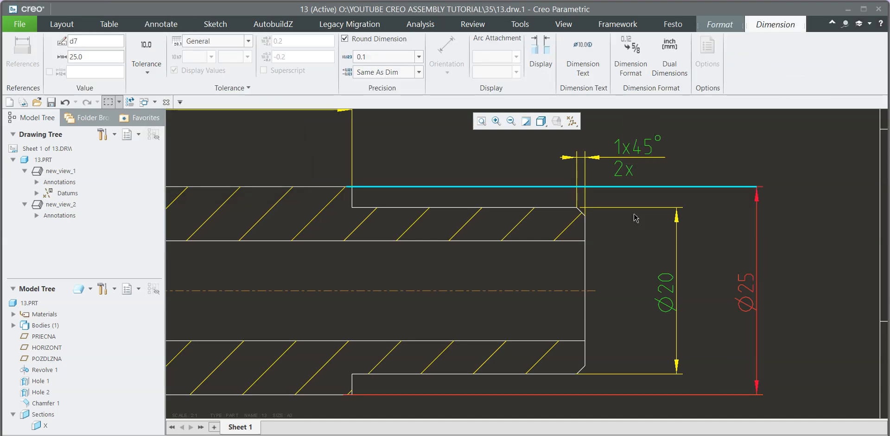
left_click(596, 187)
left_click(575, 188)
left_click(767, 160)
scroll(769, 140, "up", 3)
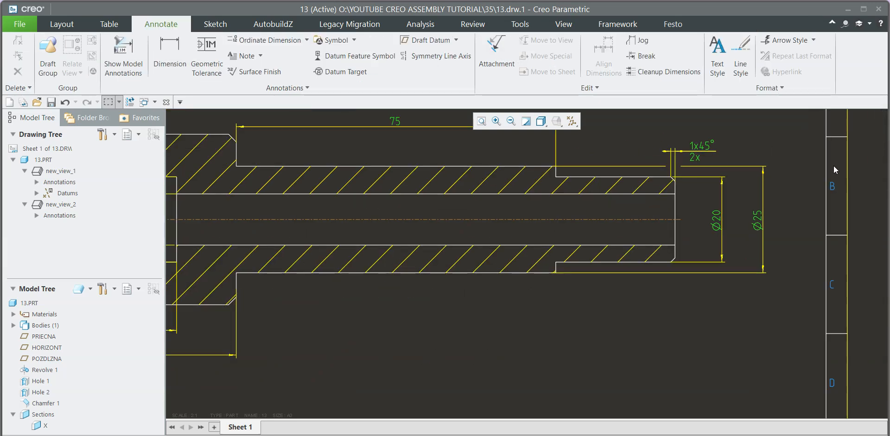
Move the small-end Ø20 and Ø25 dimensions closer to the shaft's end face with tighter spacing between them.
scroll(731, 211, "down", 3)
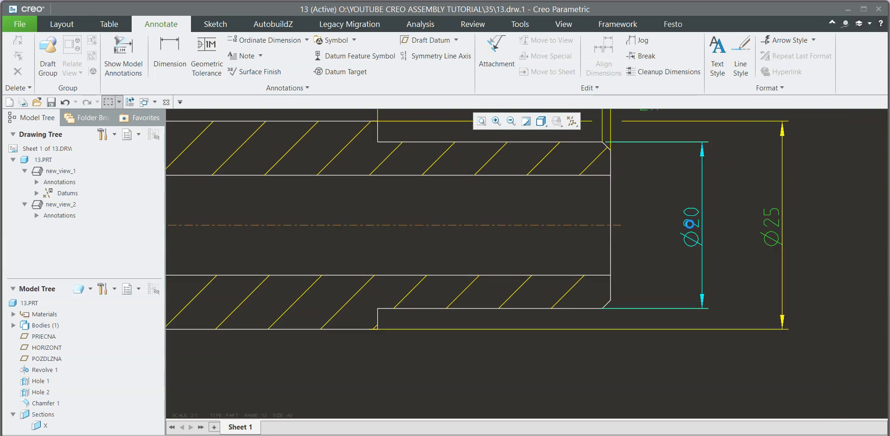
left_click(691, 224)
left_click_drag(691, 224, 646, 227)
left_click(768, 232)
left_click_drag(768, 232, 683, 227)
left_click(768, 241)
scroll(713, 257, "up", 5)
scroll(601, 247, "down", 3)
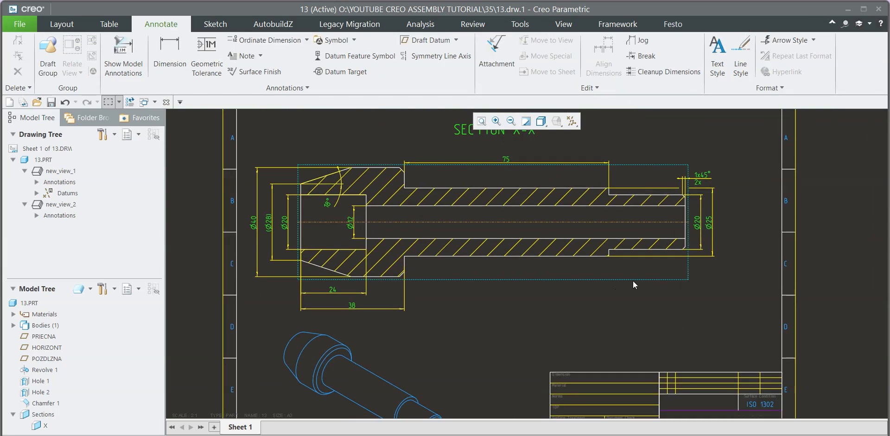
Add the leader note G 2.5 X 0.3 below the shaft, attached to the lower edges of both shoulders.
mouse_move(528, 336)
middle_mouse_down()
mouse_move(528, 276)
mouse_move(510, 285)
middle_mouse_up()
scroll(529, 277, "up", 2)
scroll(472, 181, "down", 2)
scroll(478, 202, "up", 2)
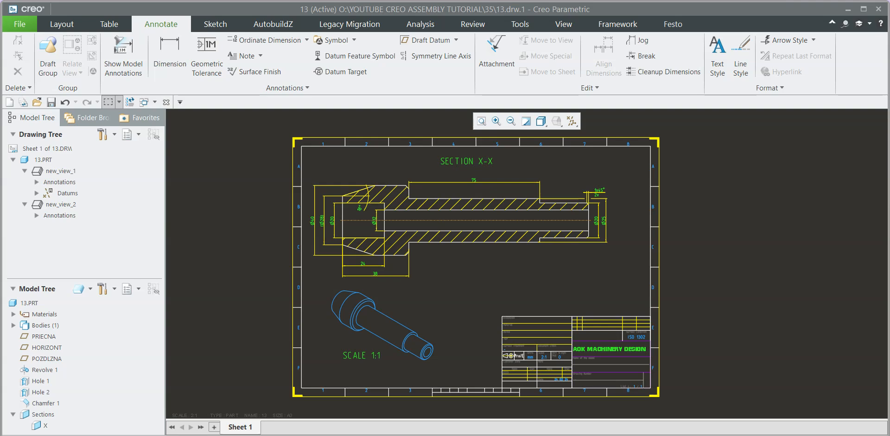
scroll(419, 210, "down", 2)
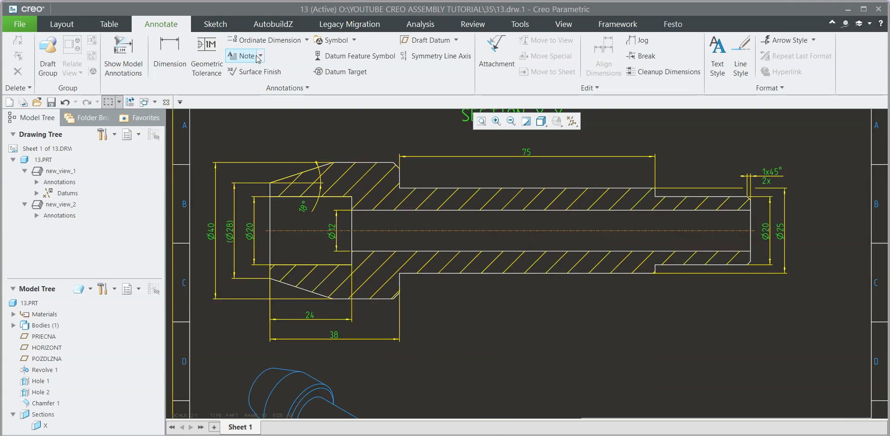
left_click(247, 56)
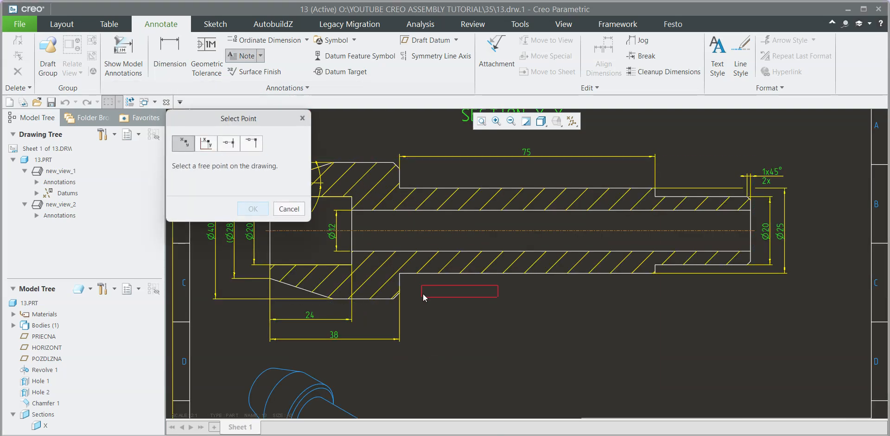
left_click(260, 55)
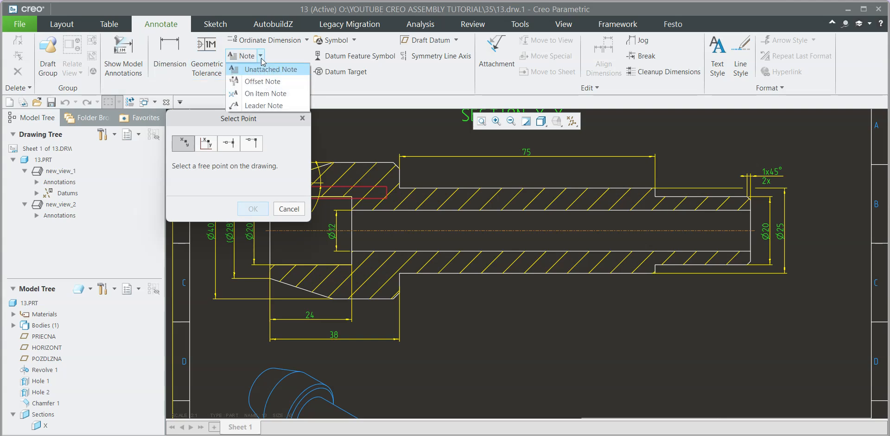
left_click(268, 107)
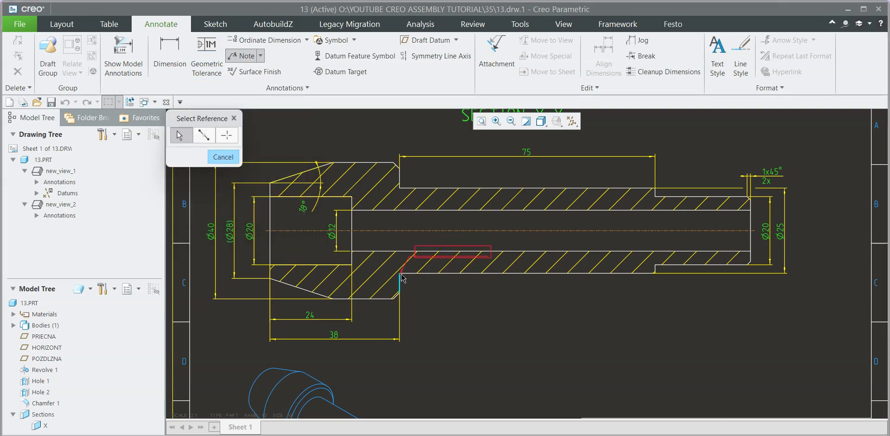
left_click(527, 273)
left_click(657, 267, "ctrl")
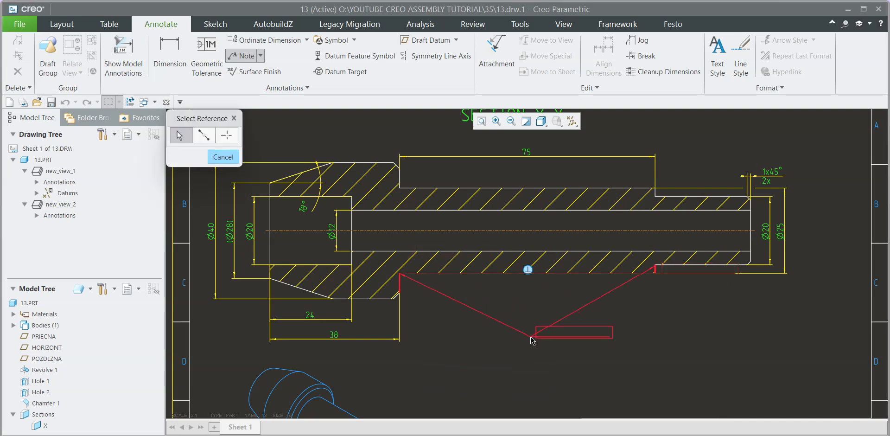
middle_click(557, 342)
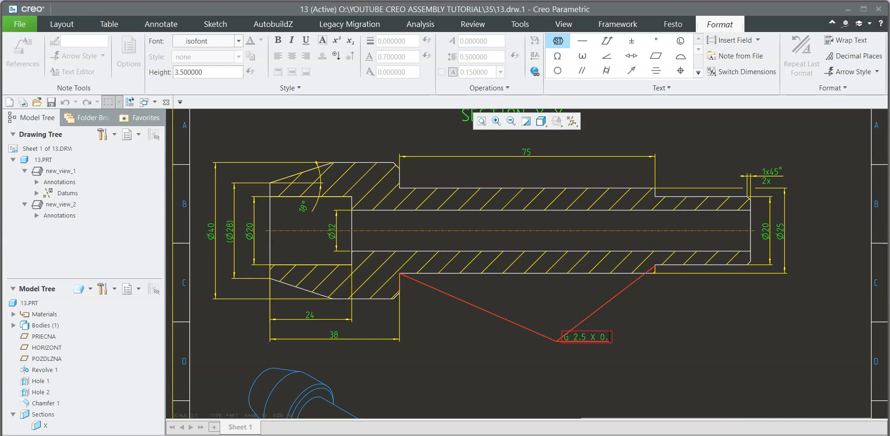
left_click(584, 386)
Reposition the G 2.5 X 0.3 note below the shaft, roughly midway between the two shoulders.
scroll(604, 357, "down", 2)
left_click(602, 357)
middle_click_drag(588, 354, 578, 347)
left_click(566, 323)
left_click_drag(567, 325, 534, 307)
left_click(601, 257)
left_click(624, 314)
left_click(546, 307)
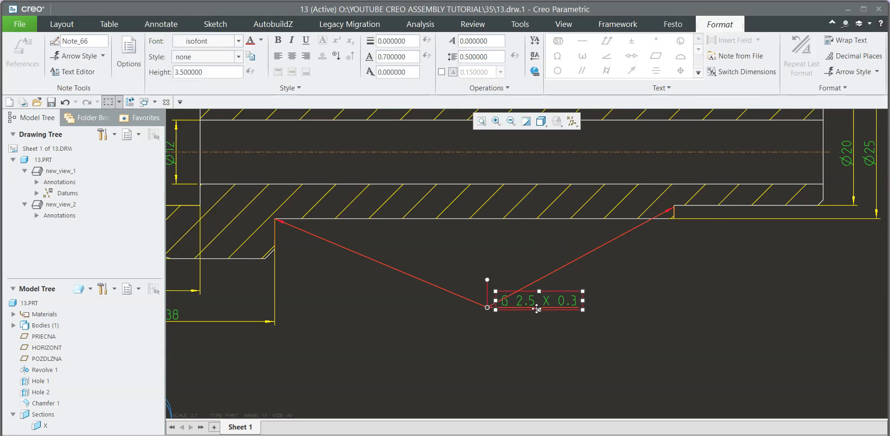
left_click_drag(530, 309, 532, 325)
Rotate the G 2.5 X 0.3 note's text to 33° so it runs along the leader to the small-end shoulder.
left_click_drag(489, 296, 463, 286)
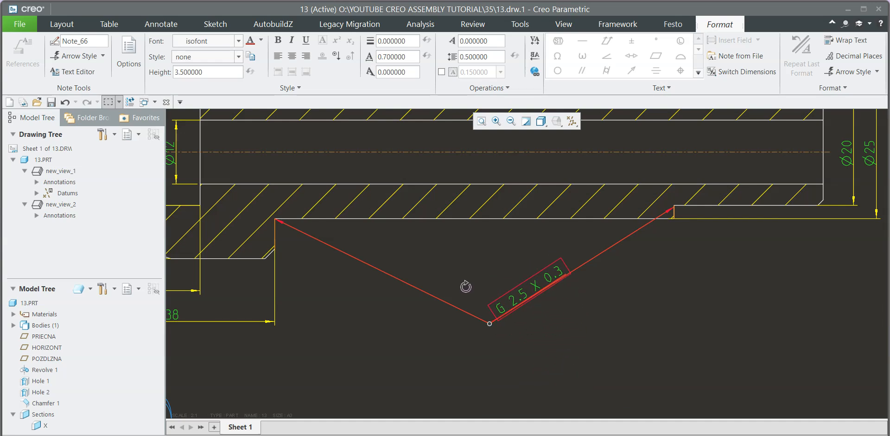
left_click(650, 342)
scroll(624, 307, "up", 2)
scroll(610, 303, "down", 2)
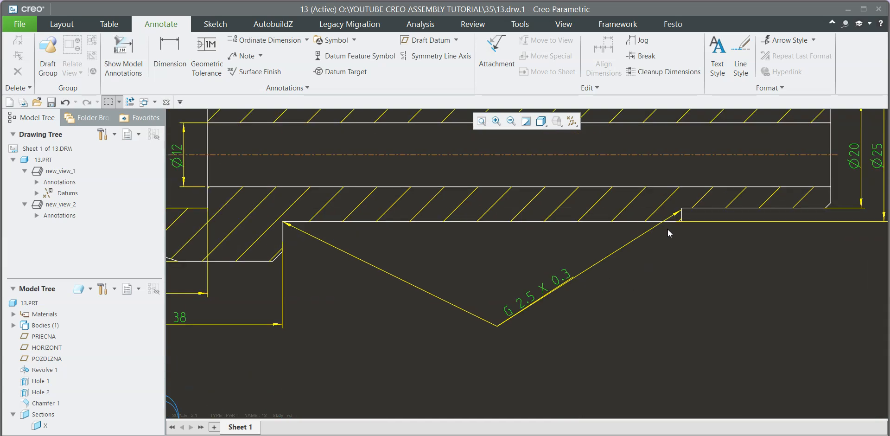
Set the arrow style of the note's leader at the small-end shoulder to Filled Dot.
scroll(695, 213, "down", 3)
left_click(657, 216)
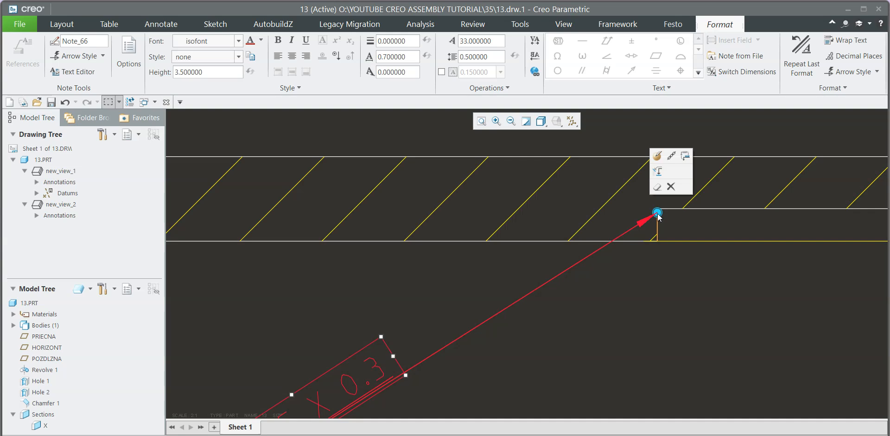
right_click(658, 216)
mouse_move(679, 221)
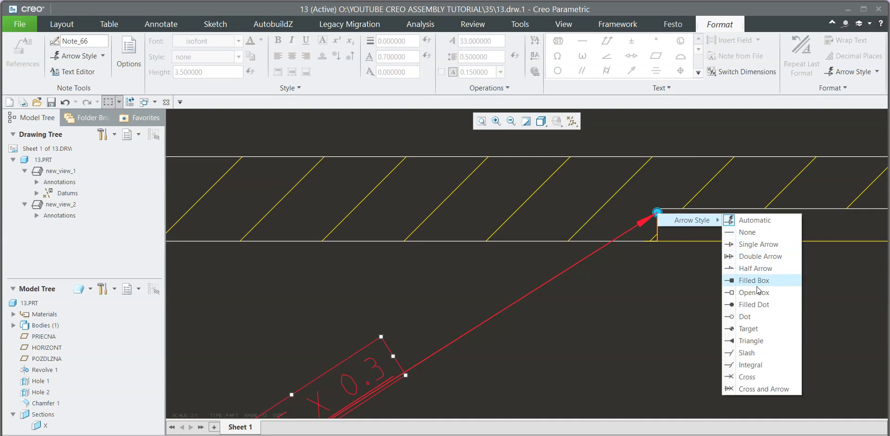
left_click(753, 304)
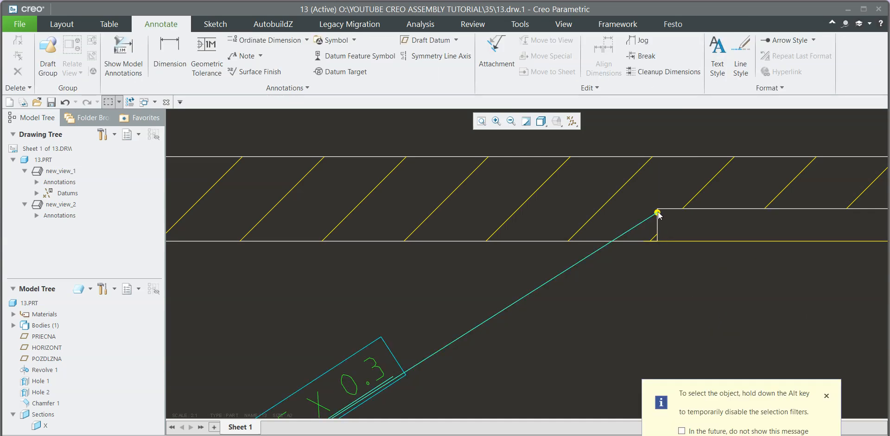
Set the arrow style of the note's other leader, at the large head's shoulder, to Filled Dot.
scroll(658, 212, "up", 5)
scroll(428, 271, "down", 4)
left_click(427, 271)
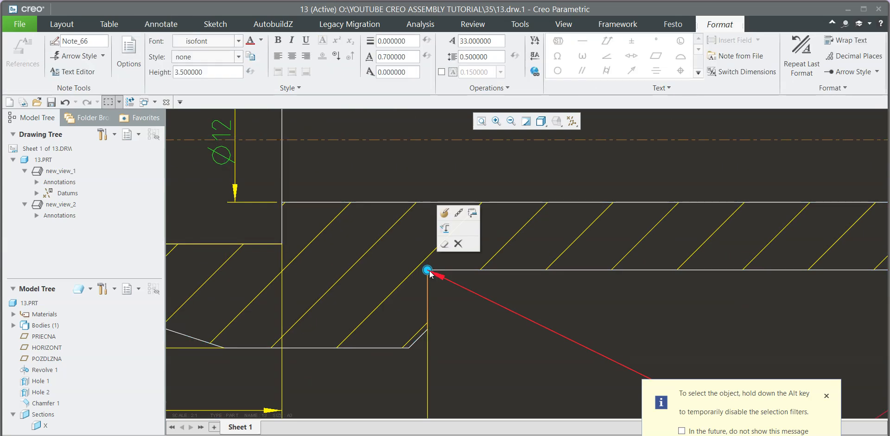
right_click(429, 273)
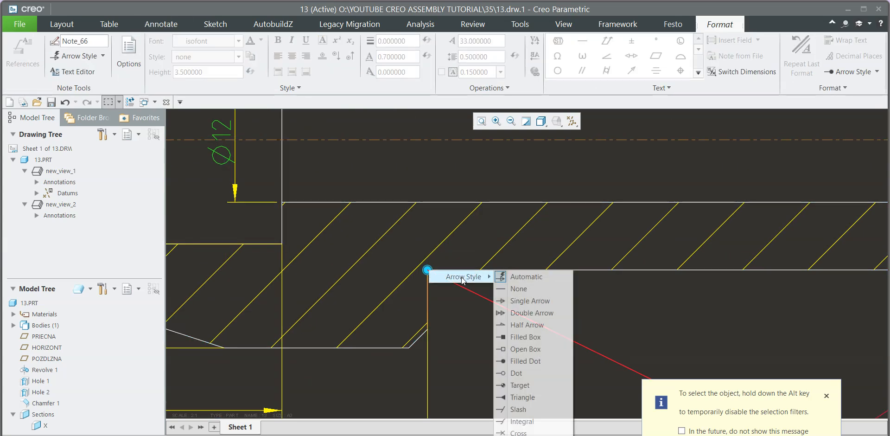
mouse_move(463, 276)
left_click(536, 361)
scroll(536, 361, "up", 4)
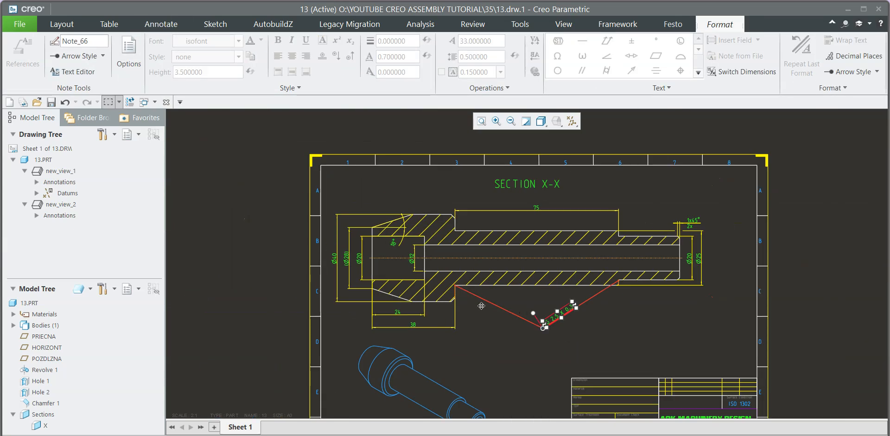
scroll(553, 324, "down", 4)
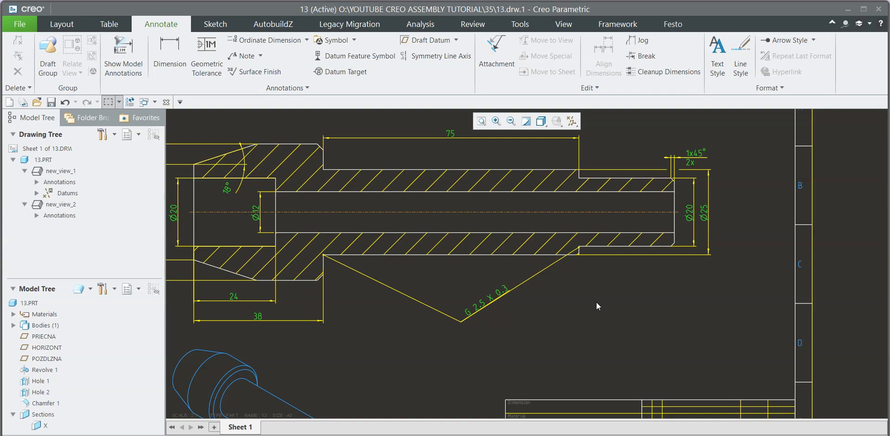
Refit the whole sheet and save the drawing.
scroll(512, 238, "up", 2)
left_click(480, 124)
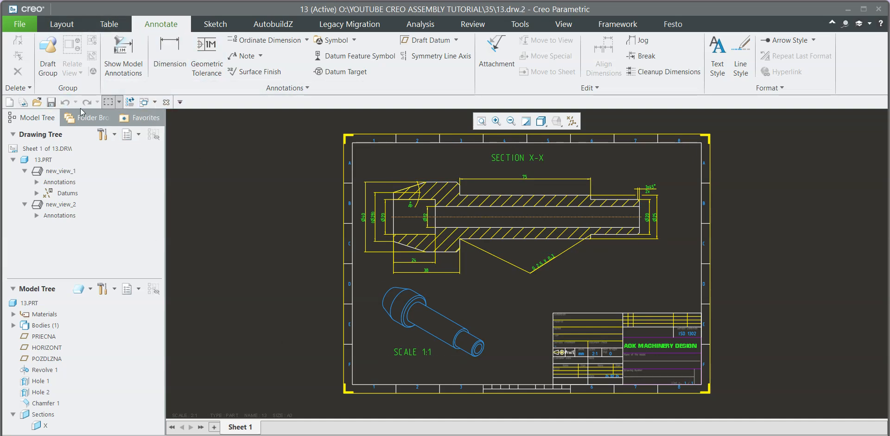
Set up a PDF export of the drawing that includes visible layers only and uses TrueType fonts.
left_click(20, 24)
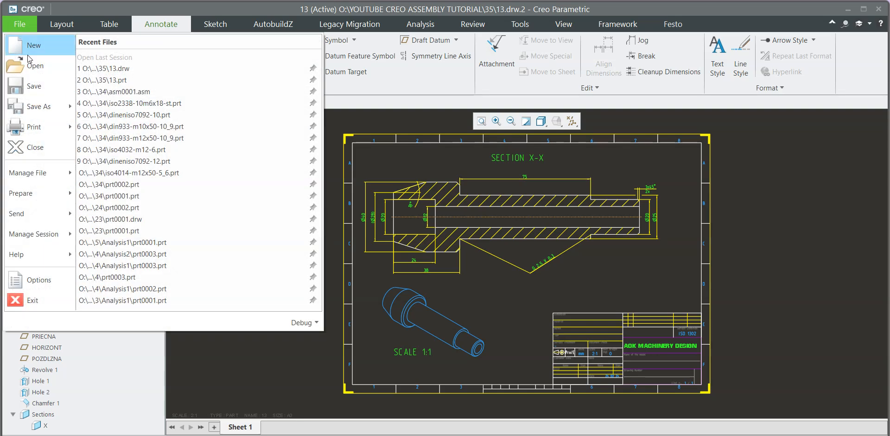
mouse_move(59, 108)
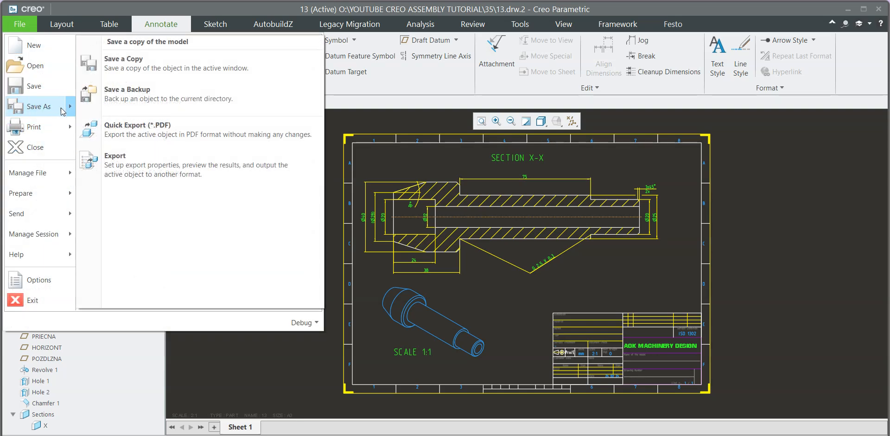
left_click(116, 157)
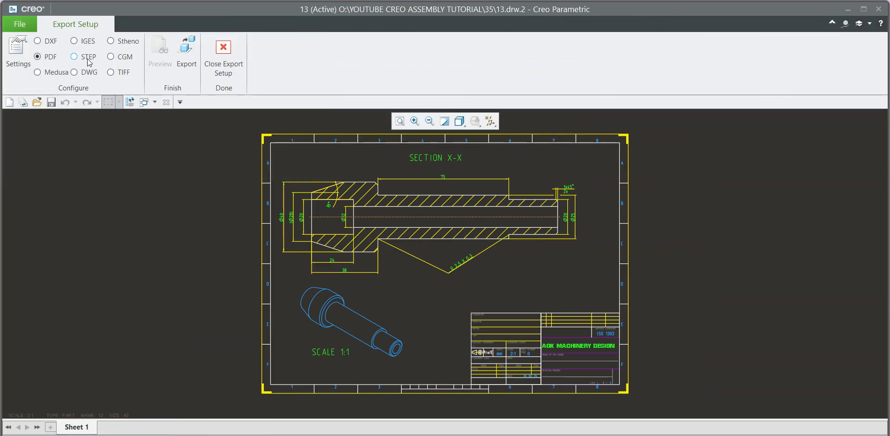
left_click(18, 51)
left_click(423, 225)
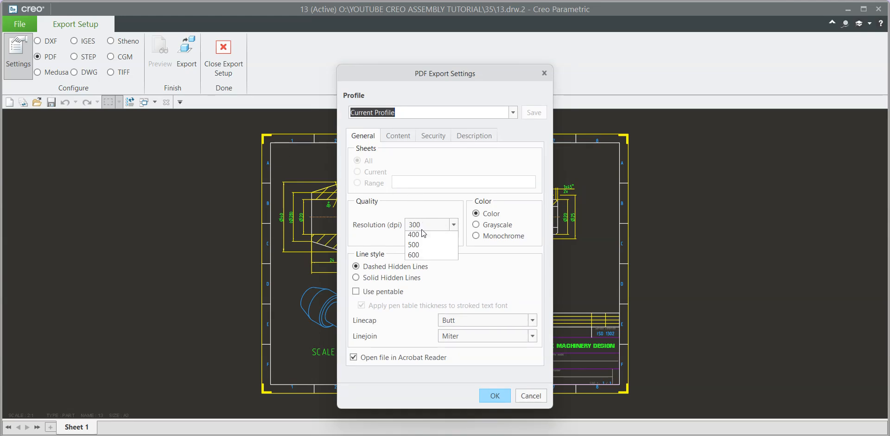
left_click(420, 286)
left_click(388, 293)
left_click(402, 135)
left_click(371, 160)
left_click(366, 172)
left_click(388, 260)
left_click(492, 394)
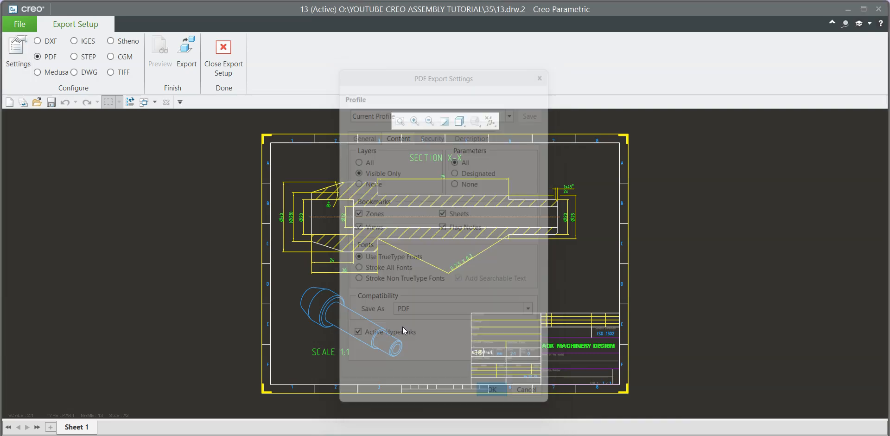
Export the drawing as a PDF named 13 in folder 35.
left_click(186, 54)
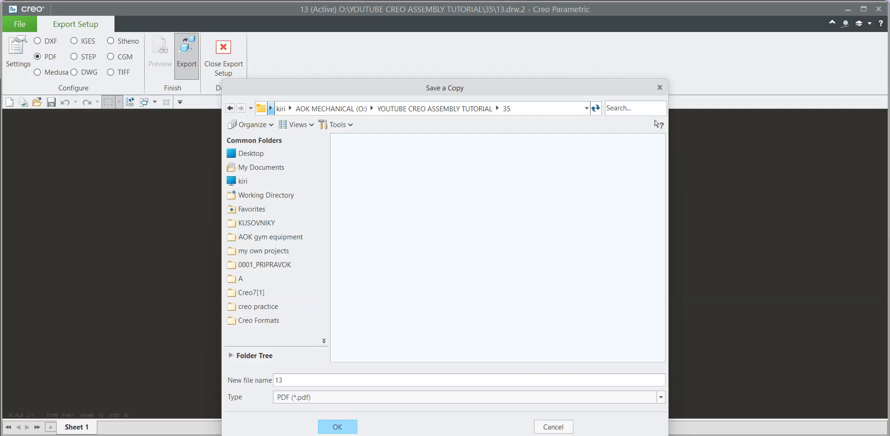
left_click(342, 429)
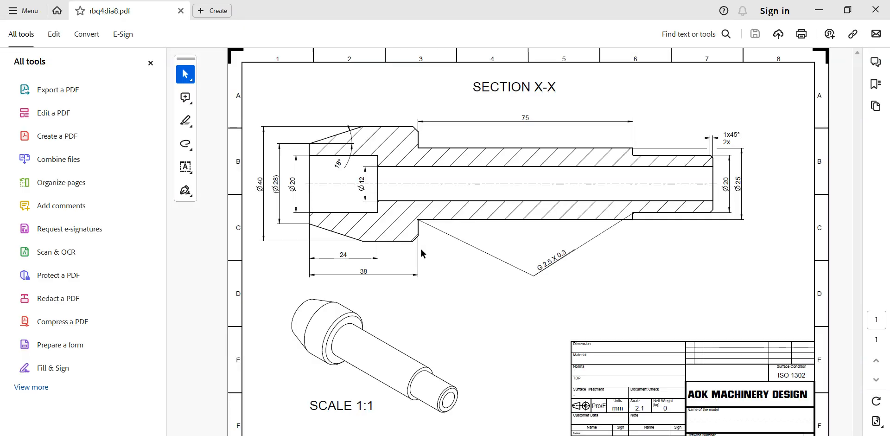